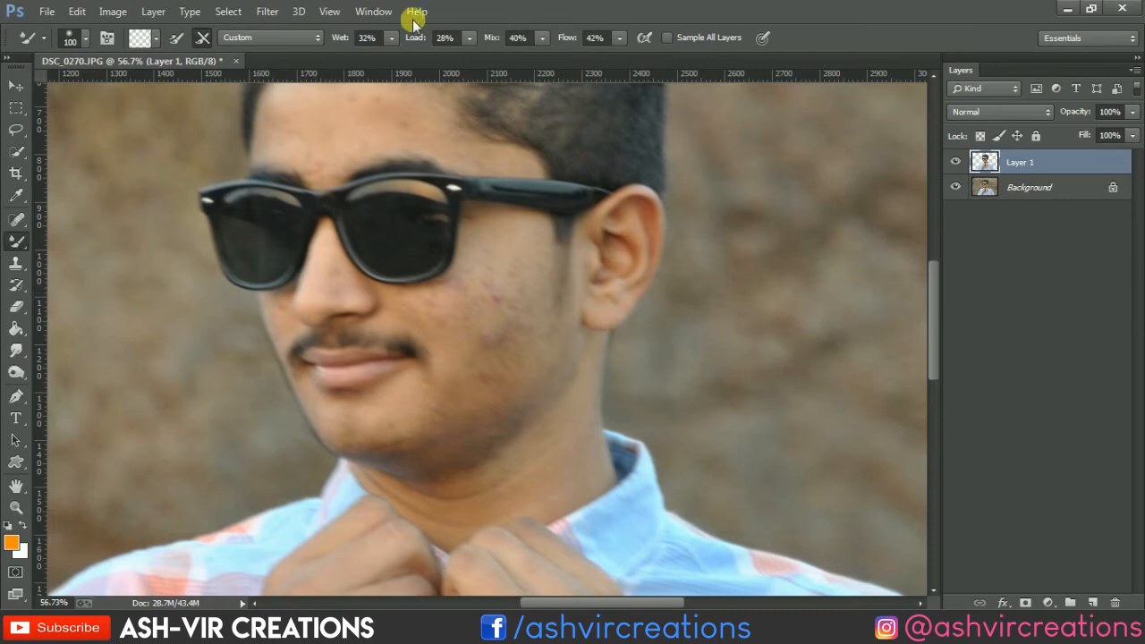
Set the Mixer Brush wetness to 34% and smooth the blemished skin on the man's cheek on Layer 1
left_click_drag(346, 39, 347, 40)
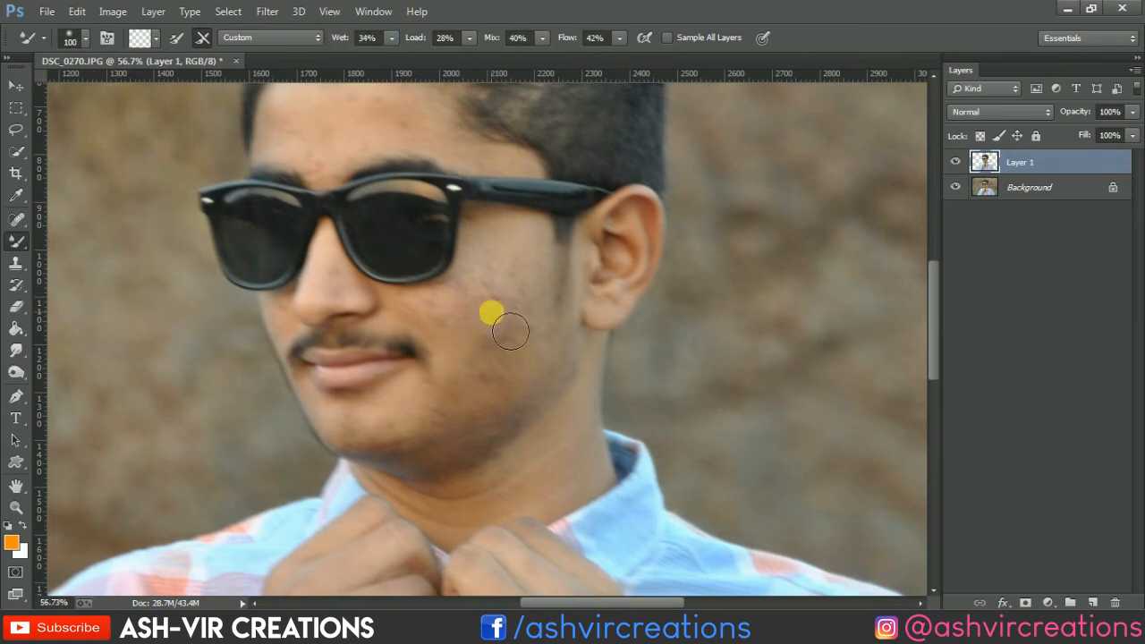
mouse_move(510, 331)
left_mouse_down()
mouse_move(522, 285)
mouse_move(544, 308)
mouse_move(482, 399)
mouse_move(533, 318)
mouse_move(550, 349)
mouse_move(436, 433)
mouse_move(484, 383)
mouse_move(438, 445)
mouse_move(542, 377)
mouse_move(560, 353)
mouse_move(530, 386)
mouse_move(558, 285)
mouse_move(527, 361)
mouse_move(540, 270)
mouse_move(502, 347)
mouse_move(518, 287)
mouse_move(472, 332)
mouse_move(538, 270)
mouse_move(543, 317)
mouse_move(515, 288)
mouse_move(423, 319)
mouse_move(467, 333)
mouse_move(432, 331)
mouse_move(465, 377)
mouse_move(437, 327)
mouse_move(475, 349)
mouse_move(480, 303)
mouse_move(469, 343)
mouse_move(495, 333)
mouse_move(540, 267)
mouse_move(469, 349)
mouse_move(410, 314)
mouse_move(483, 285)
mouse_move(468, 389)
mouse_move(440, 421)
mouse_move(378, 443)
mouse_move(452, 283)
mouse_move(397, 143)
mouse_move(420, 205)
mouse_move(359, 280)
mouse_move(352, 313)
mouse_move(349, 263)
mouse_move(352, 302)
mouse_move(348, 293)
mouse_move(366, 308)
mouse_move(412, 288)
mouse_move(494, 372)
left_mouse_up()
key("bracketright")
key("bracketleft")
key("bracketleft")
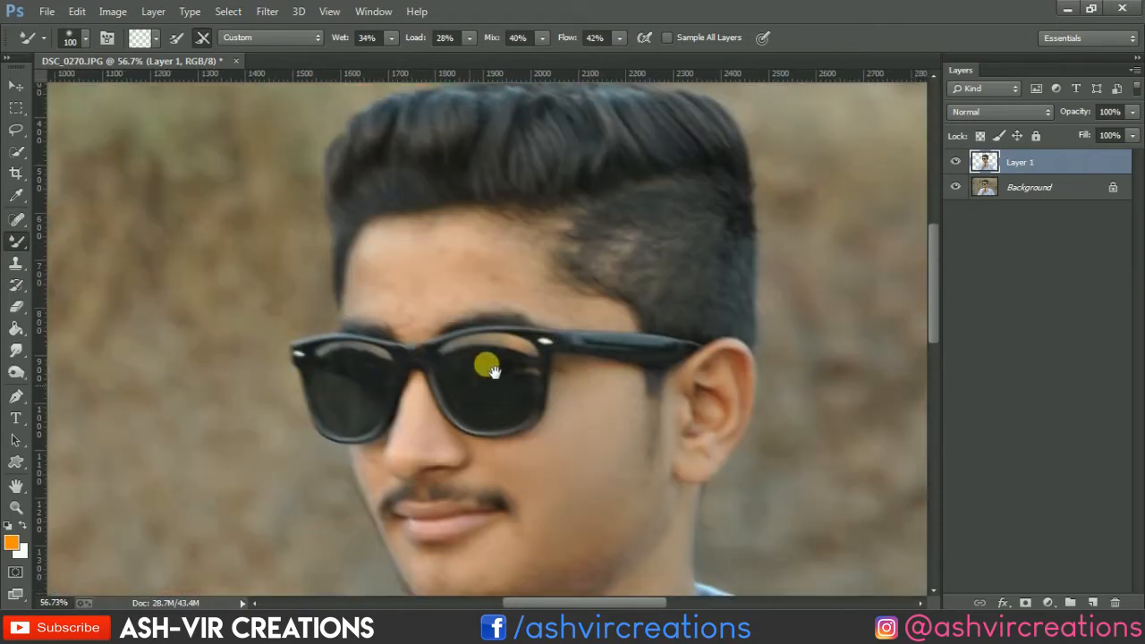
Smooth the remaining blemishes on the forehead and around the nose with the Mixer Brush
mouse_move(536, 310)
left_mouse_down()
mouse_move(478, 290)
mouse_move(542, 307)
mouse_move(467, 265)
mouse_move(464, 278)
mouse_move(435, 267)
mouse_move(416, 246)
mouse_move(431, 343)
mouse_move(508, 286)
mouse_move(449, 333)
mouse_move(405, 319)
mouse_move(434, 318)
mouse_move(391, 298)
mouse_move(401, 274)
mouse_move(388, 292)
mouse_move(407, 332)
mouse_move(414, 312)
mouse_move(512, 301)
mouse_move(503, 318)
mouse_move(563, 323)
mouse_move(451, 400)
left_mouse_up()
left_click_drag(490, 435, 488, 465)
scroll(493, 386, "up", 1)
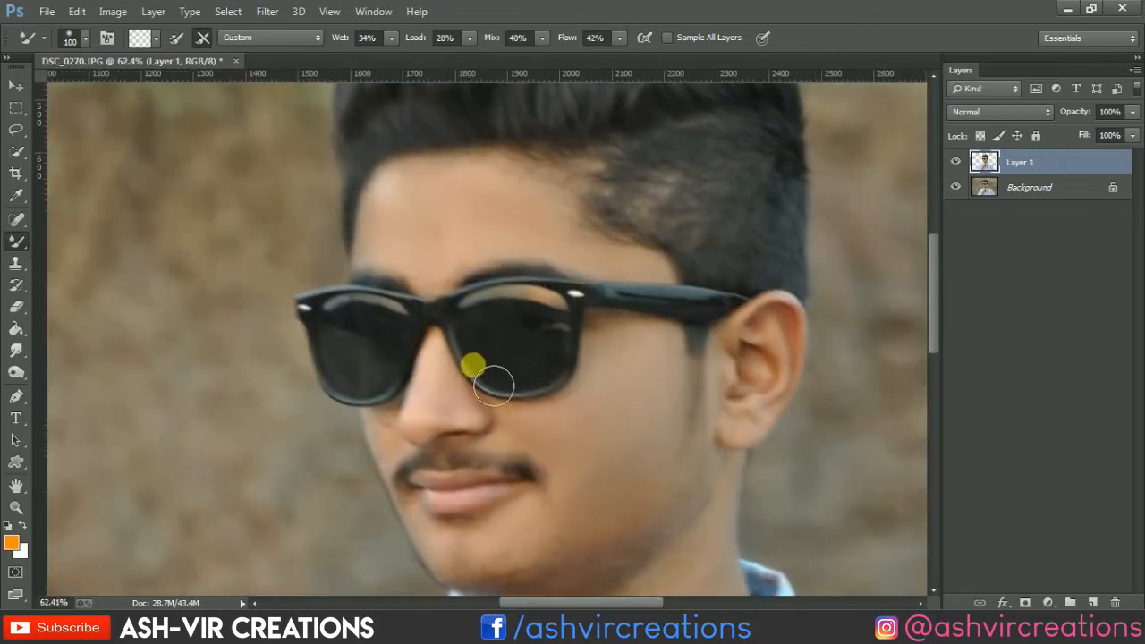
scroll(494, 385, "up", 2)
scroll(498, 386, "down", 1)
left_click_drag(602, 408, 600, 383)
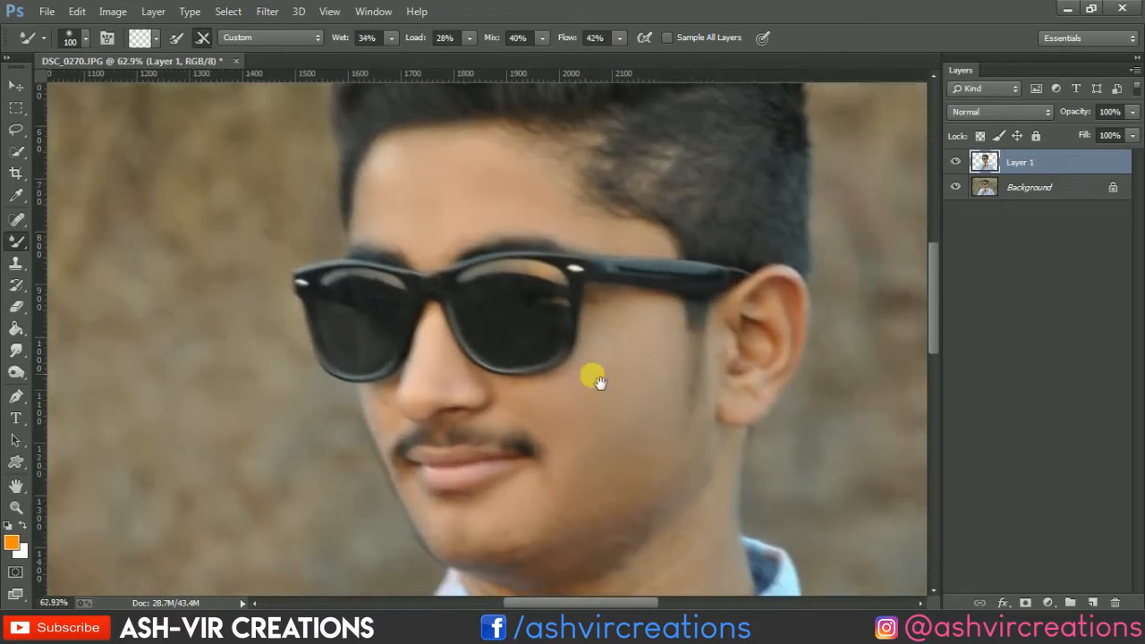
Toggle the visibility of Layer 1 repeatedly to compare the face before and after the skin smoothing
left_click(964, 162)
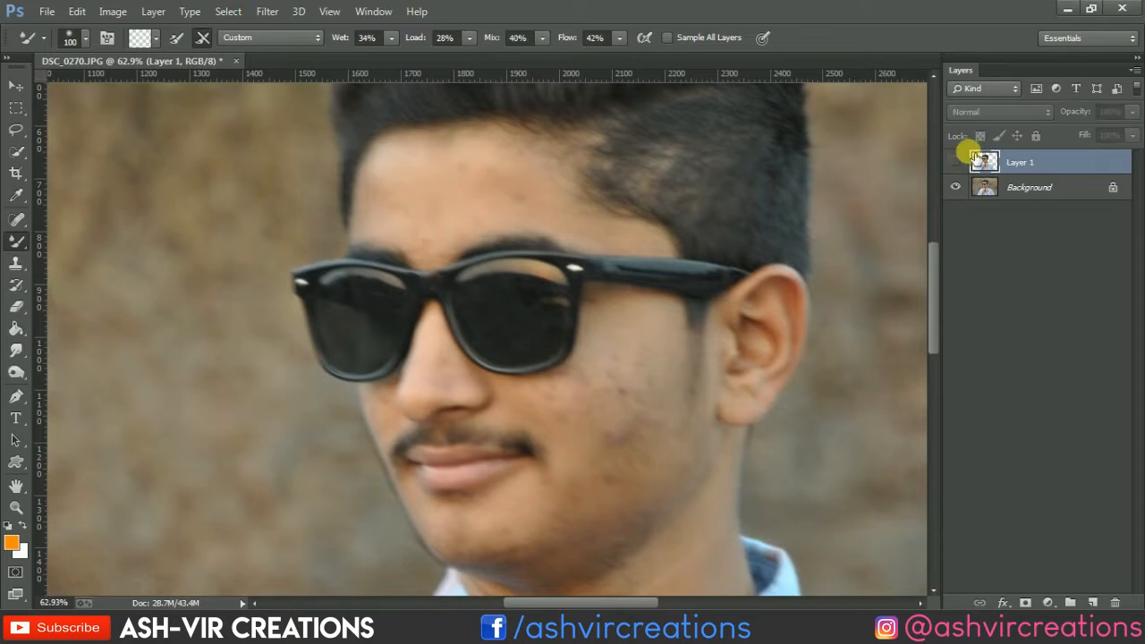
left_click(957, 162)
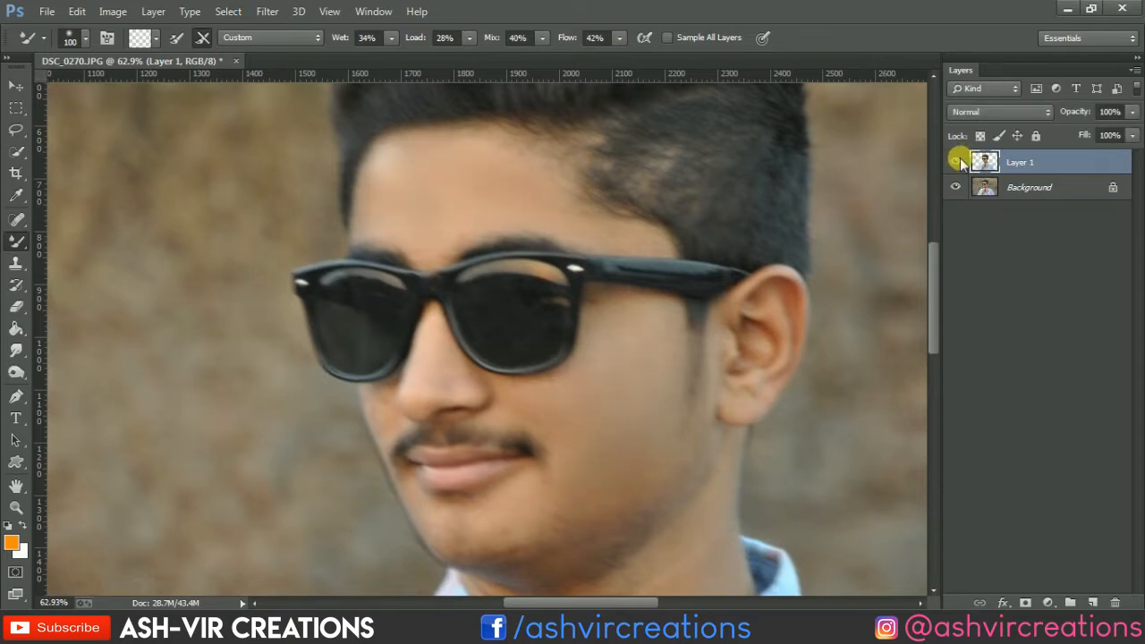
left_click(957, 162)
left_click(957, 162)
left_click(957, 162)
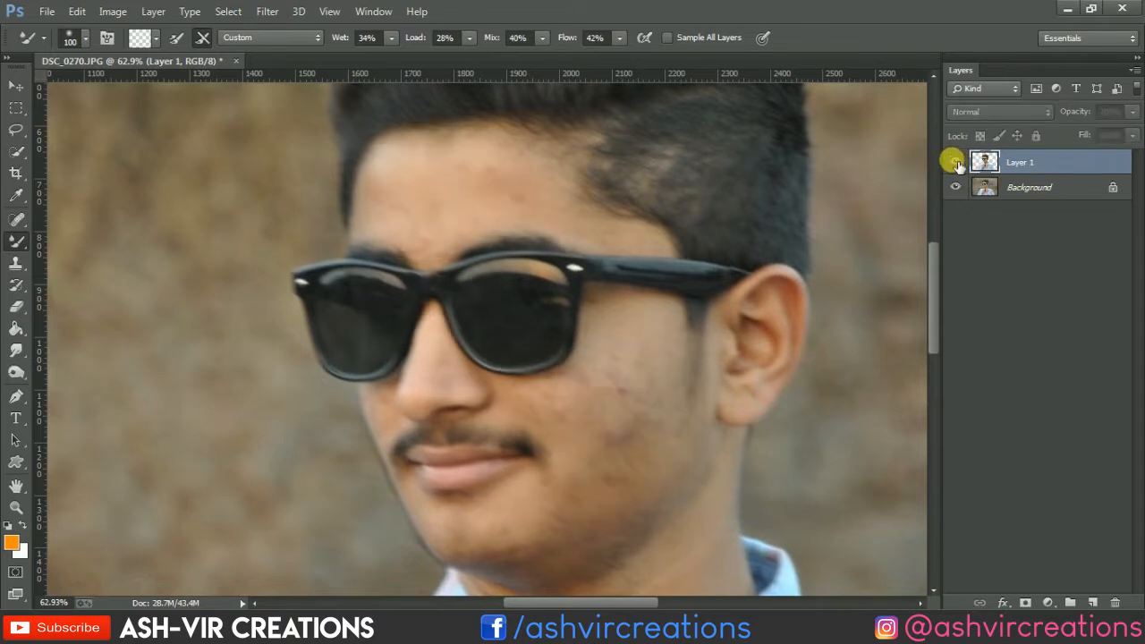
left_click(957, 162)
Fit the image on screen and hide the Background layer so only the cut-out man shows
key("ctrl+0")
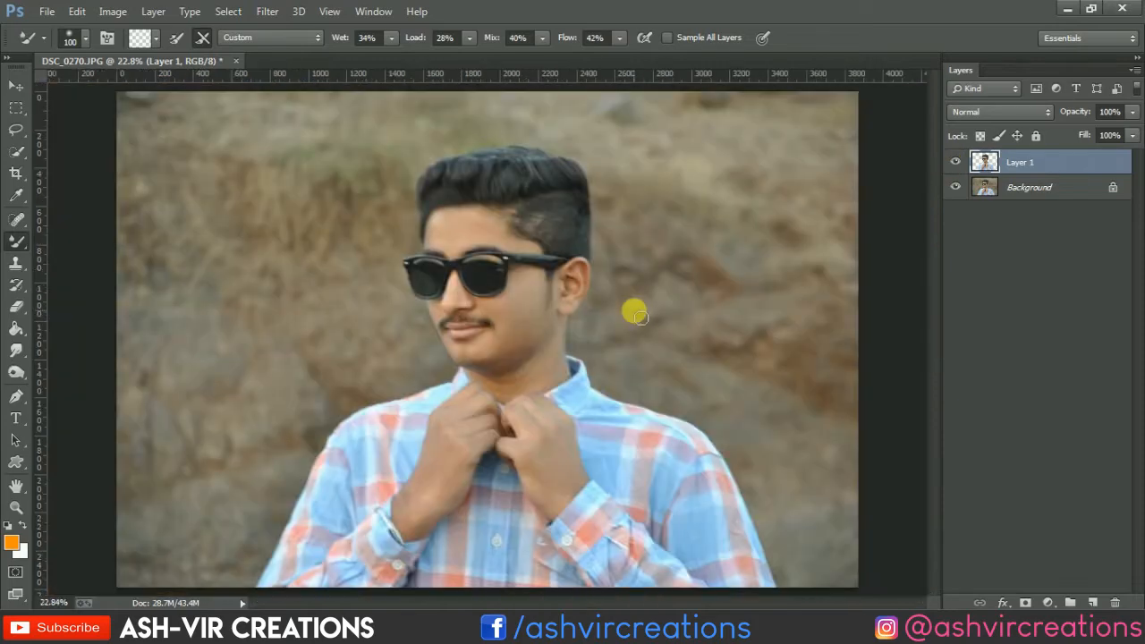
key("v")
left_click(957, 187)
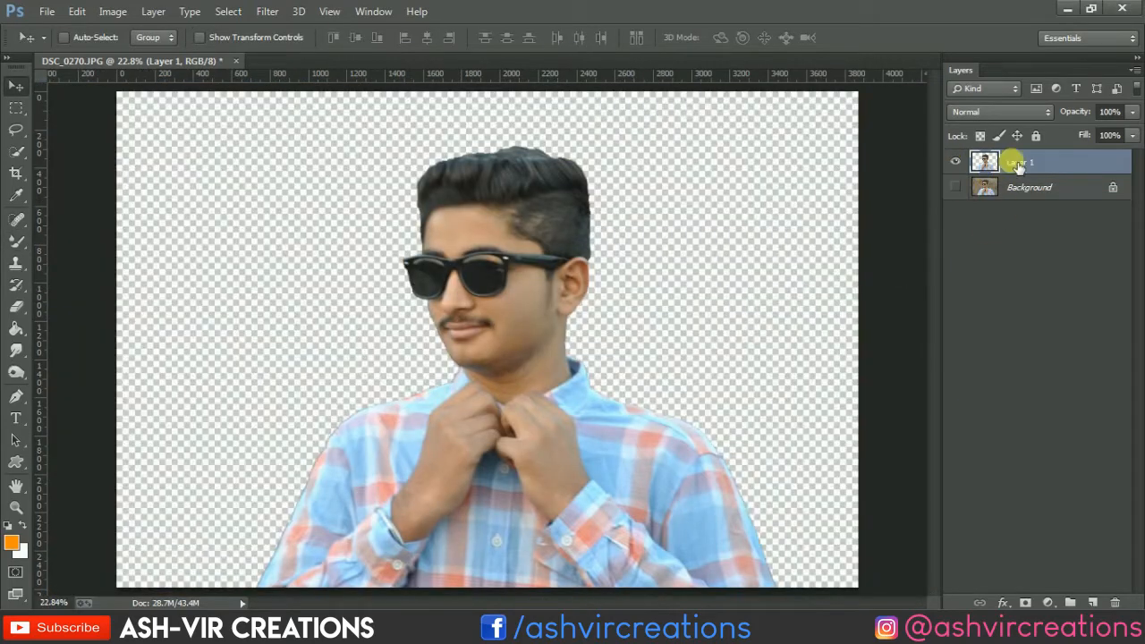
right_click(1036, 174)
left_click(771, 147)
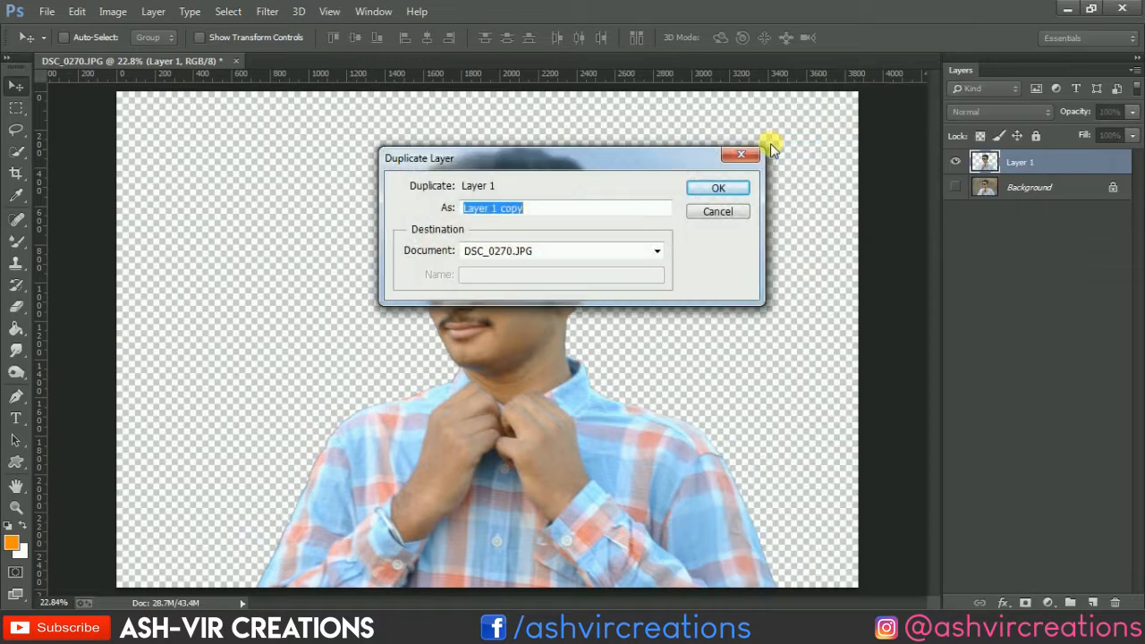
left_click(716, 212)
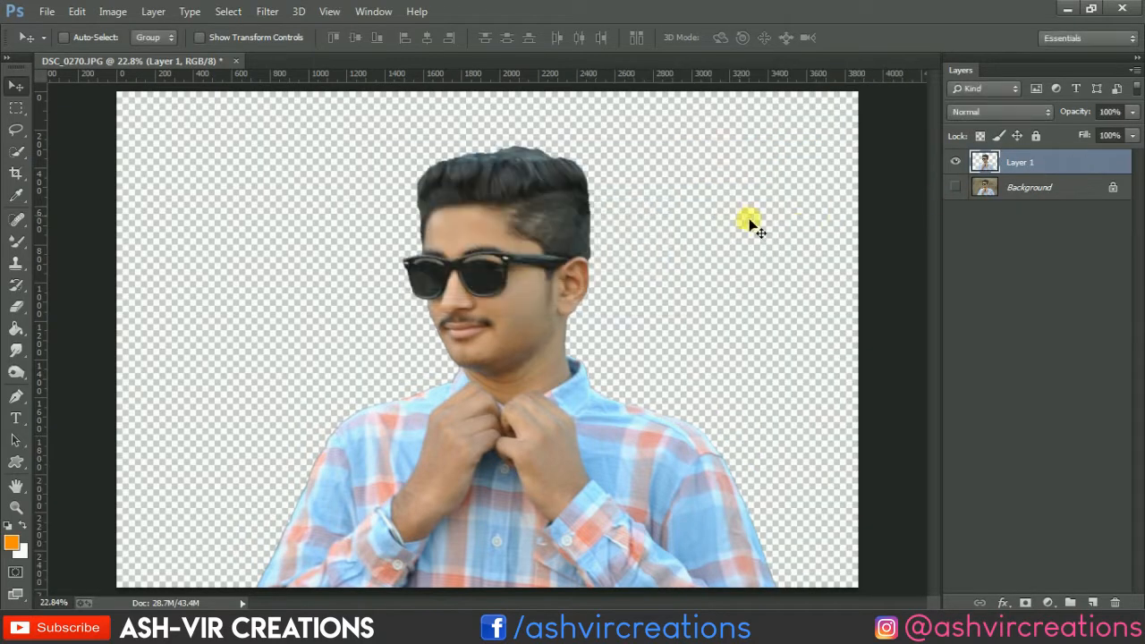
Select the Background layer and open the image sunset-72864 from the Desktop
scroll(652, 242, "down", 2)
scroll(841, 265, "up", 1)
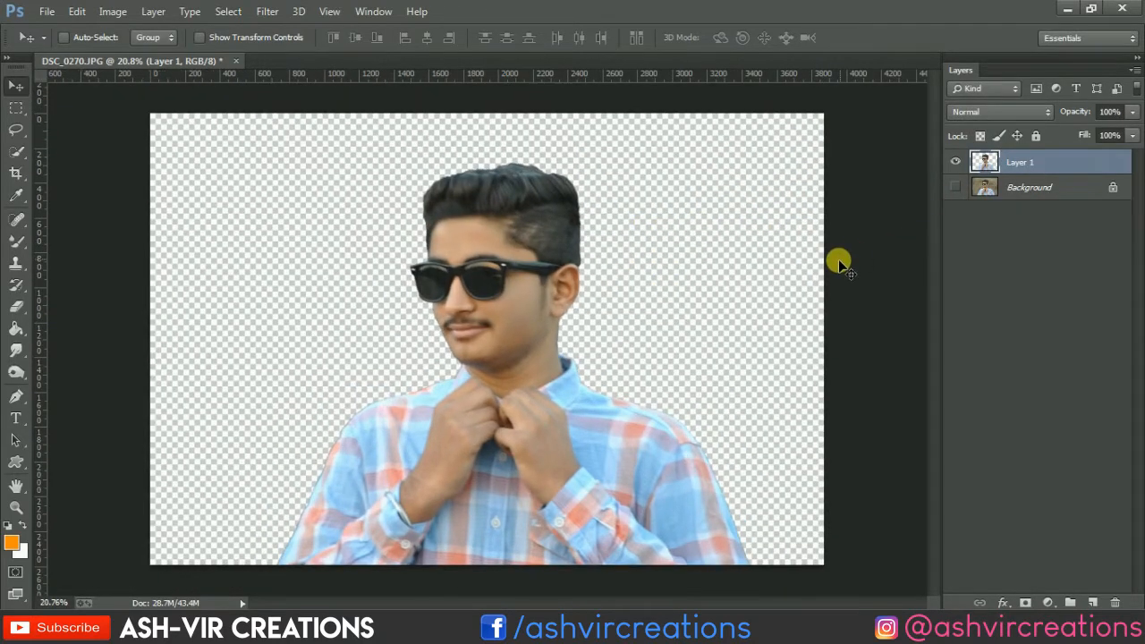
left_click(1054, 195)
left_click(46, 11)
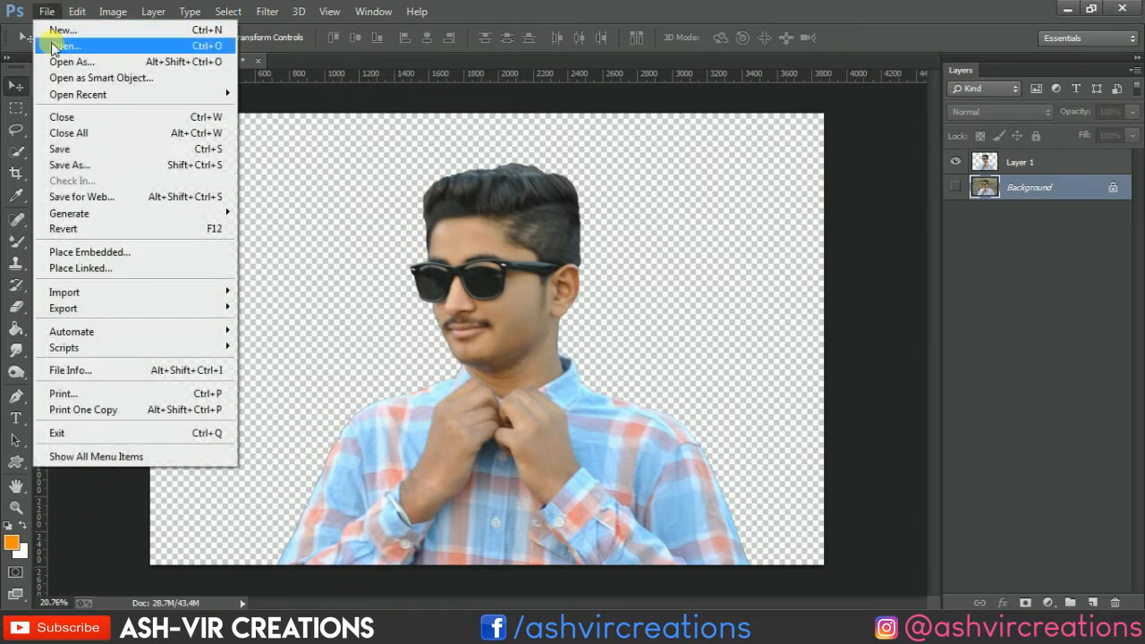
left_click(49, 55)
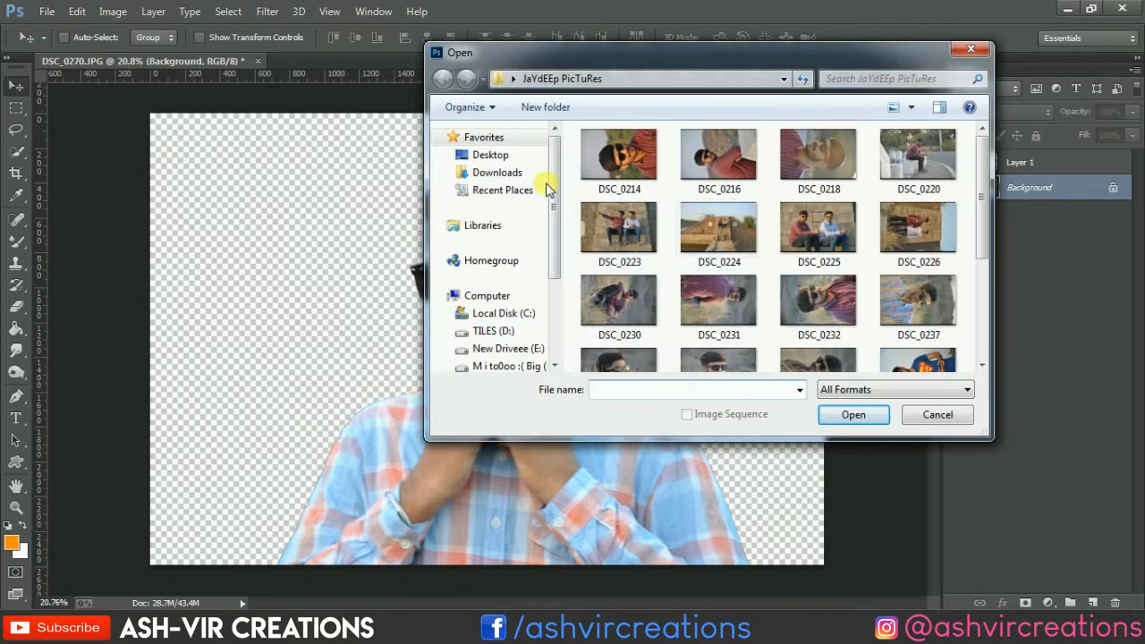
left_click(540, 156)
scroll(868, 237, "down", 5)
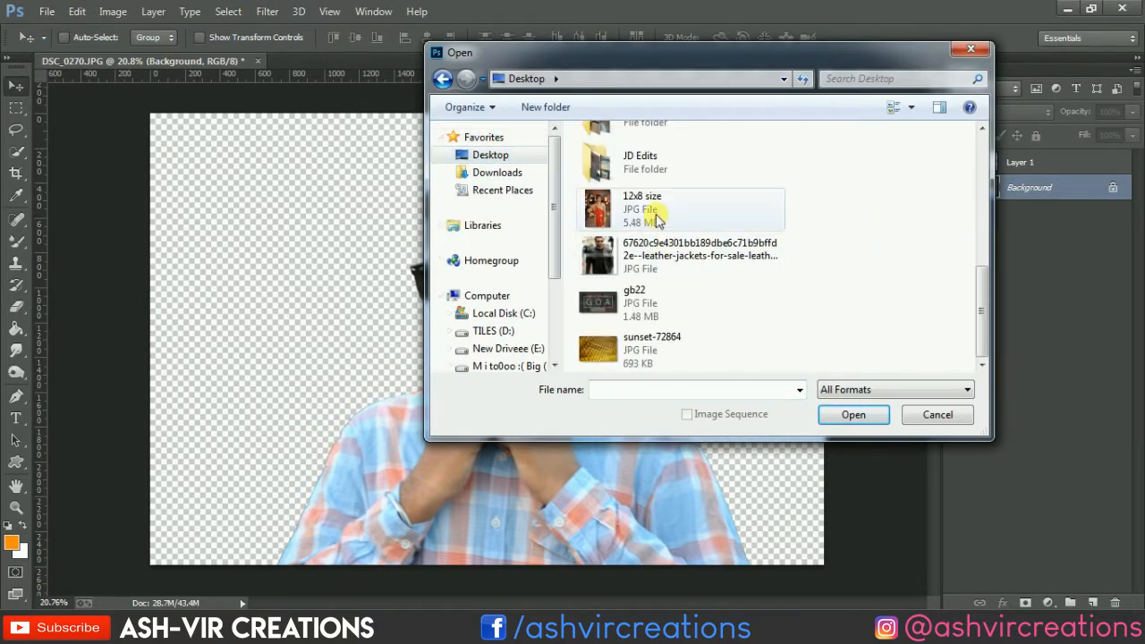
double_click(630, 342)
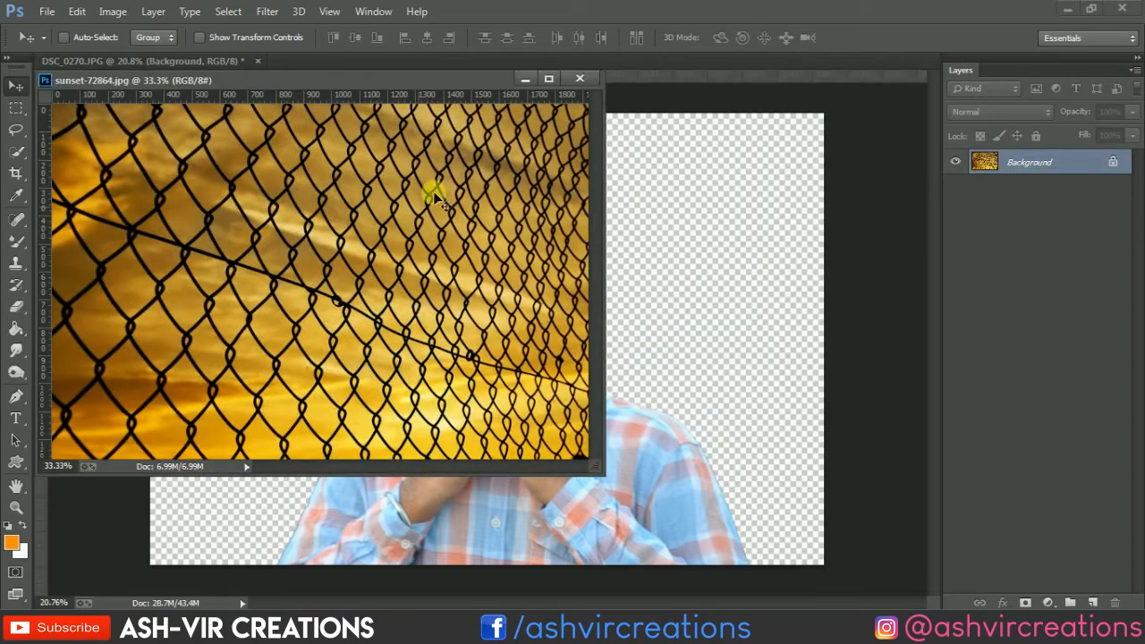
Copy the fence image into the DSC_0270.JPG document behind the man and close the source image
left_click_drag(435, 187, 651, 227)
left_click(580, 79)
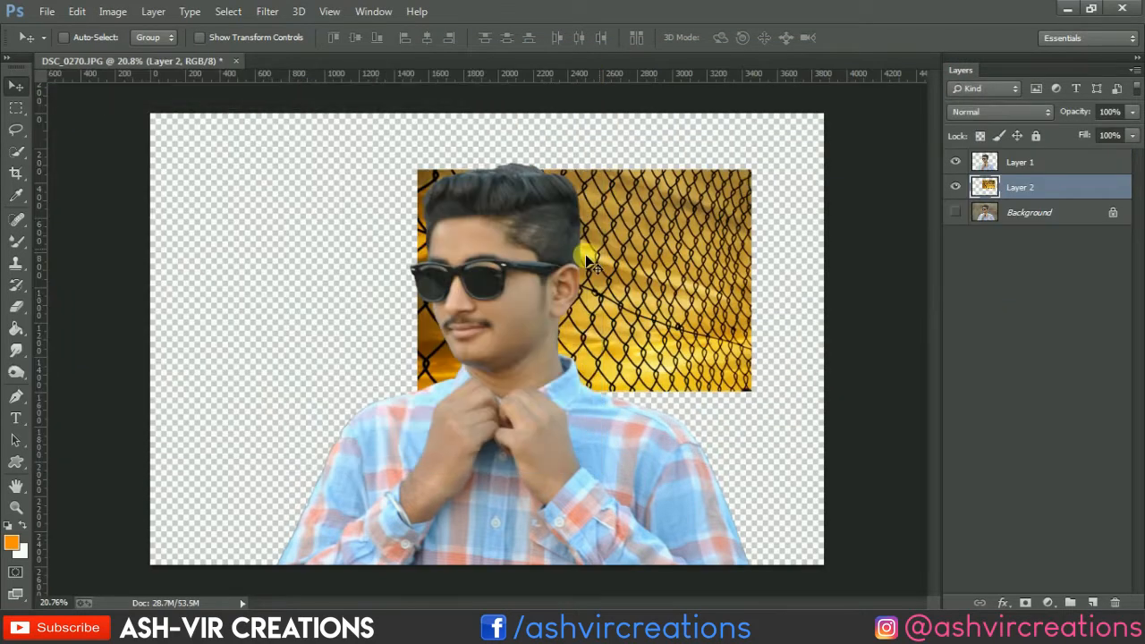
left_click_drag(693, 304, 632, 298)
Scale the fence layer proportionally with Free Transform to about 204% and position it to cover the whole canvas
left_click(77, 10)
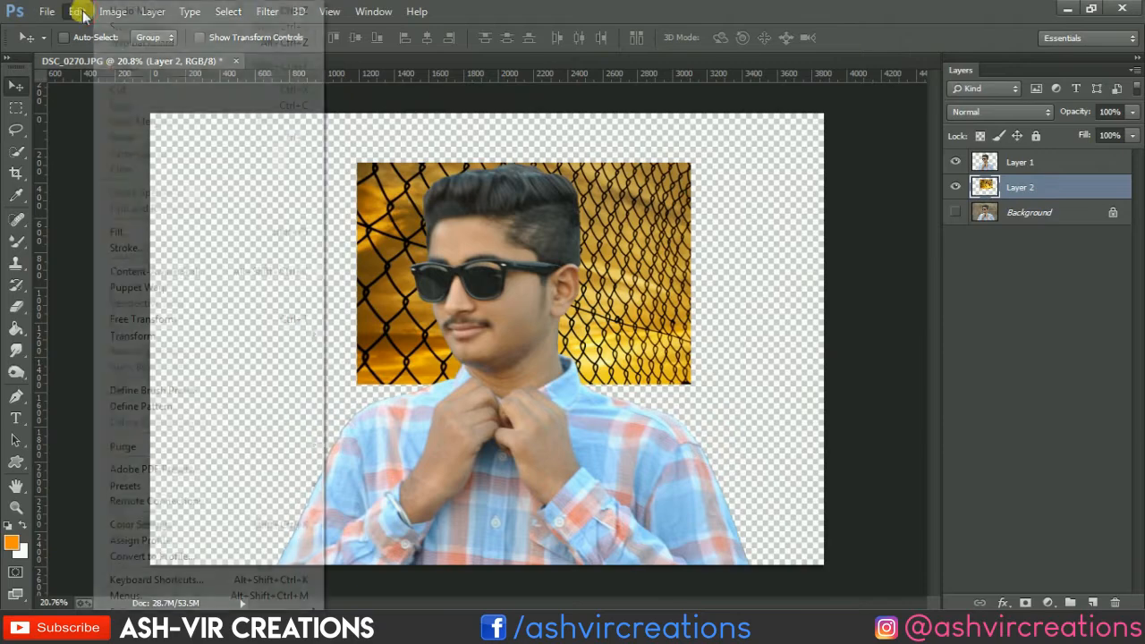
left_click(152, 319)
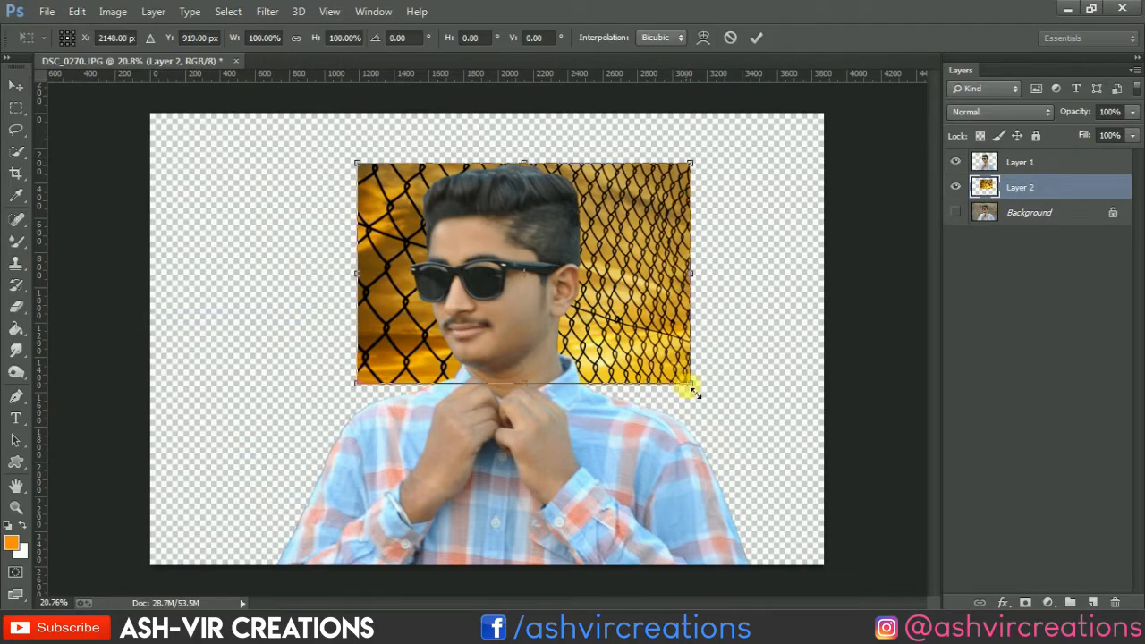
left_click_drag(693, 389, 773, 474)
left_click_drag(638, 258, 650, 383)
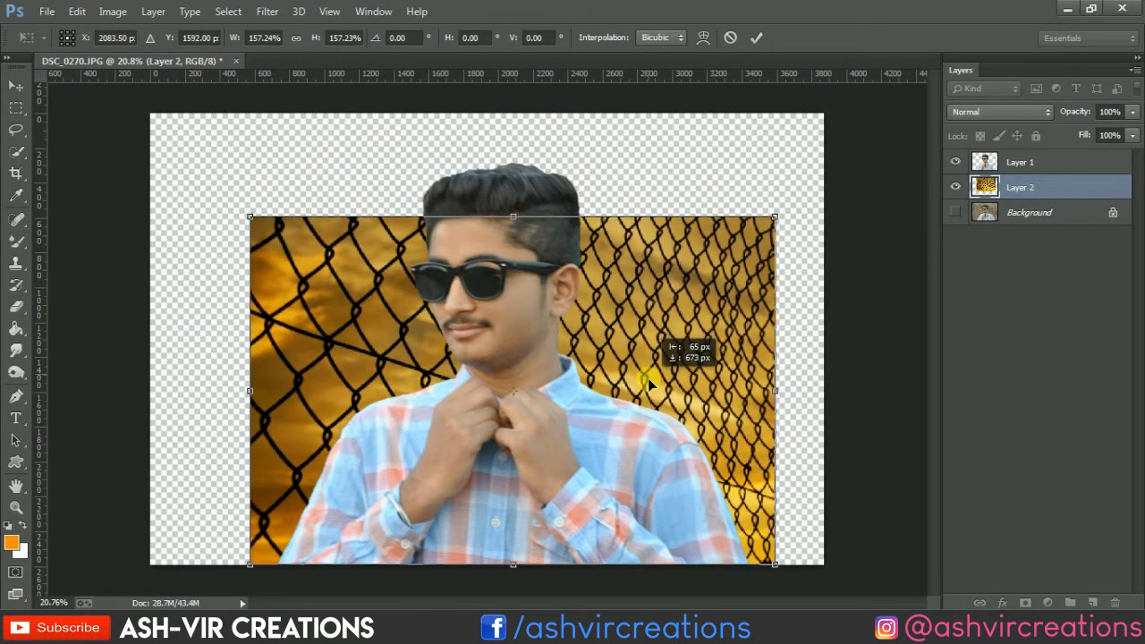
left_click_drag(249, 217, 92, 113)
left_click_drag(463, 261, 519, 258)
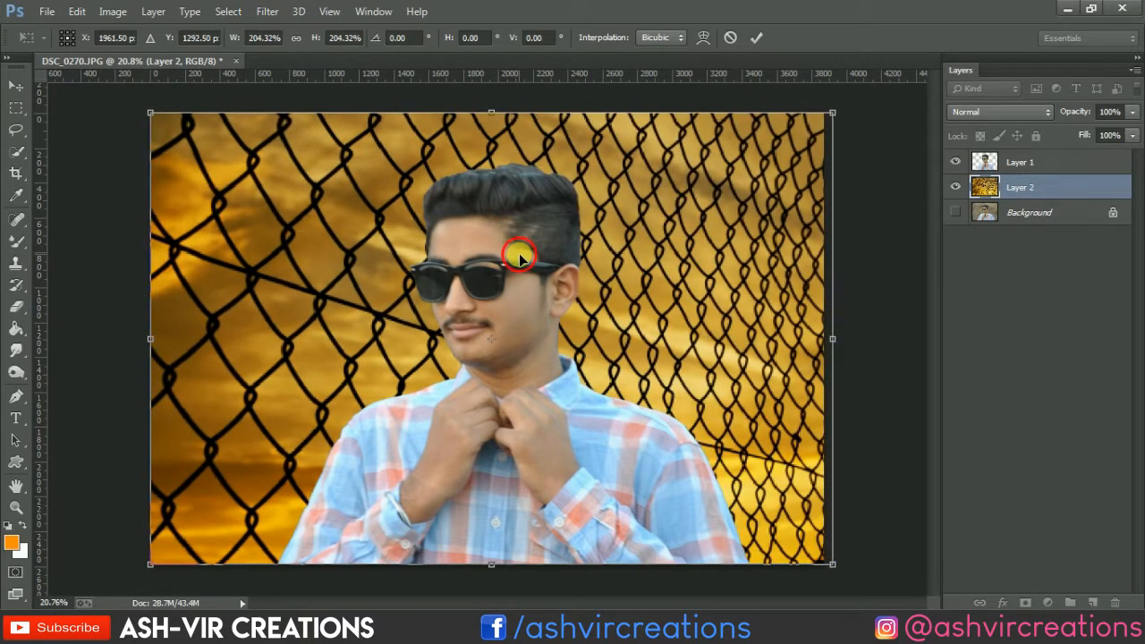
double_click(520, 258)
scroll(521, 259, "down", 1)
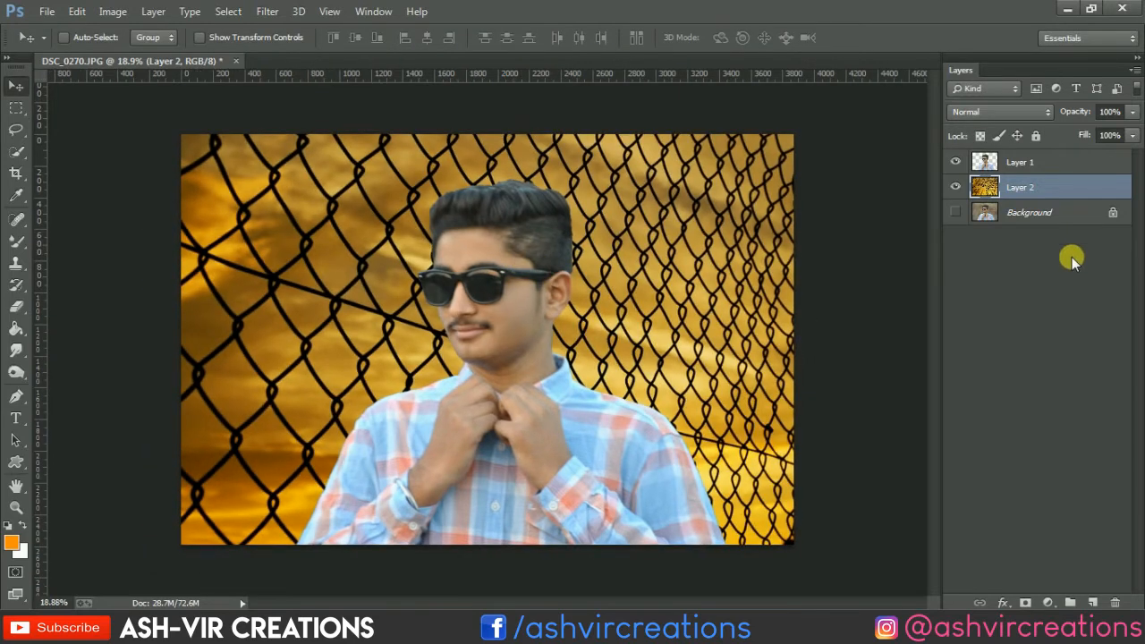
Duplicate Layer 1, set the copy's blend mode to Soft Light, and compare the effect by toggling its visibility
left_click(1064, 163)
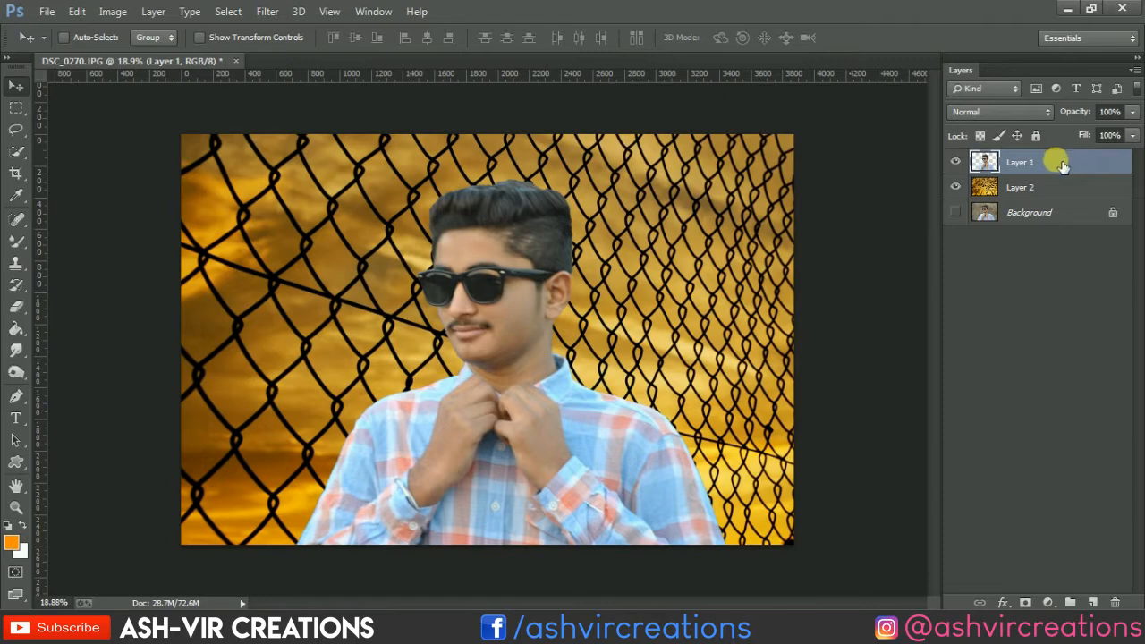
right_click(1062, 167)
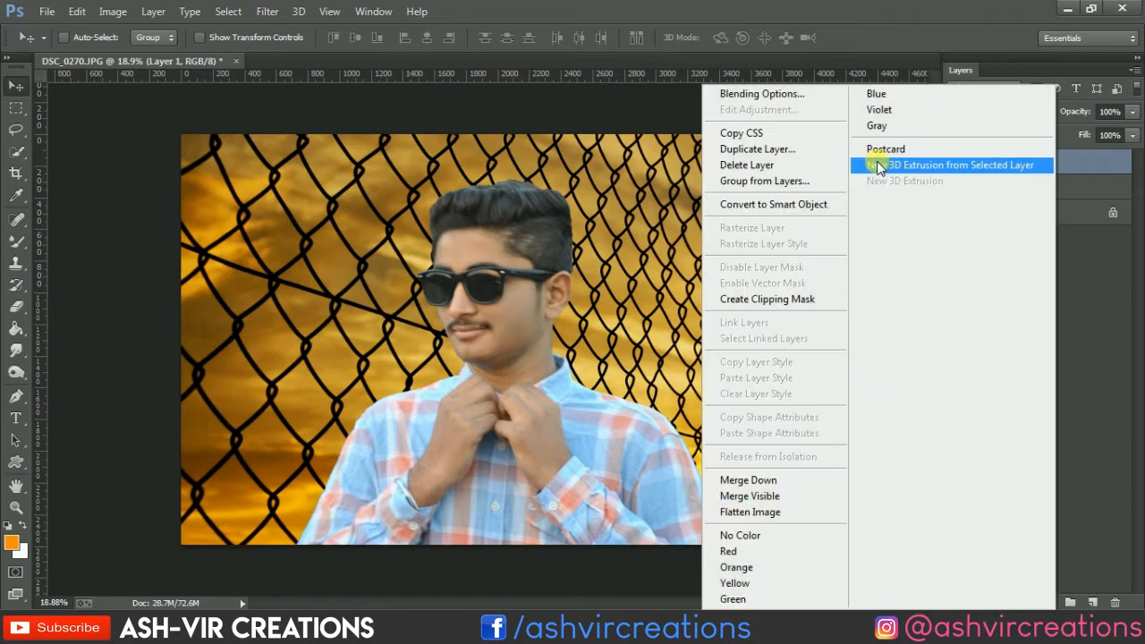
left_click(747, 150)
left_click(715, 189)
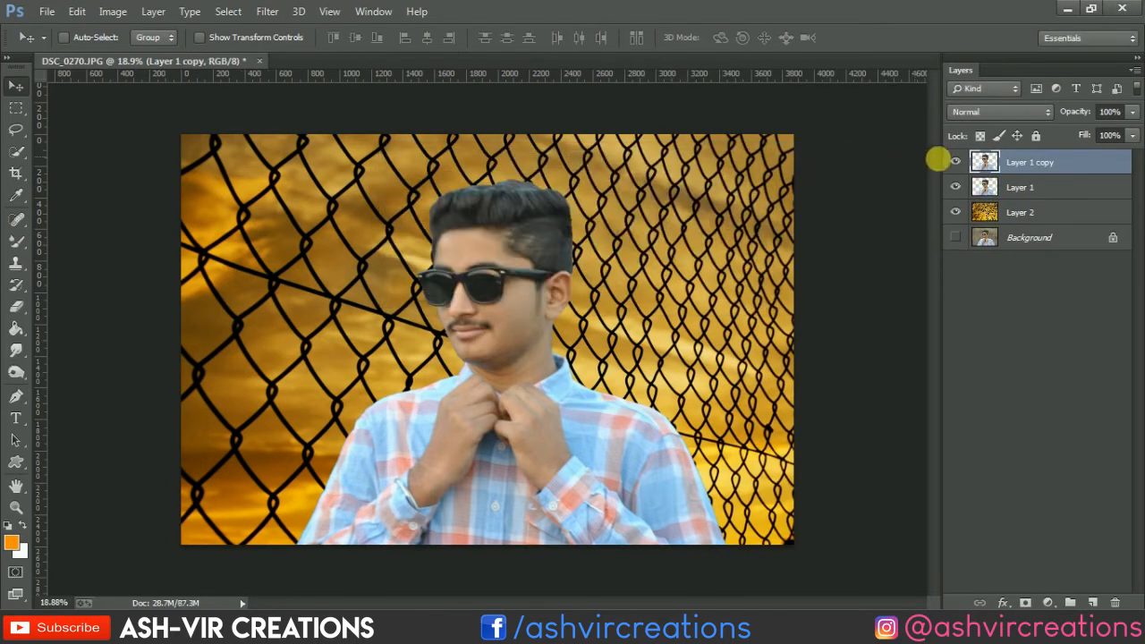
left_click(994, 112)
left_click(967, 343)
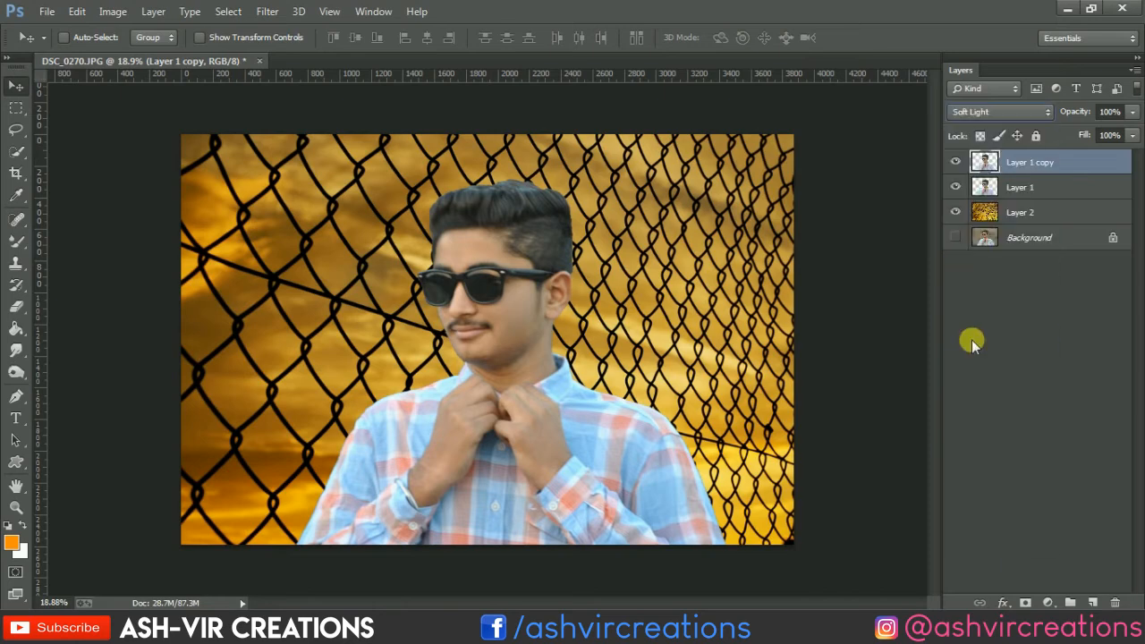
left_click(957, 162)
left_click(958, 162)
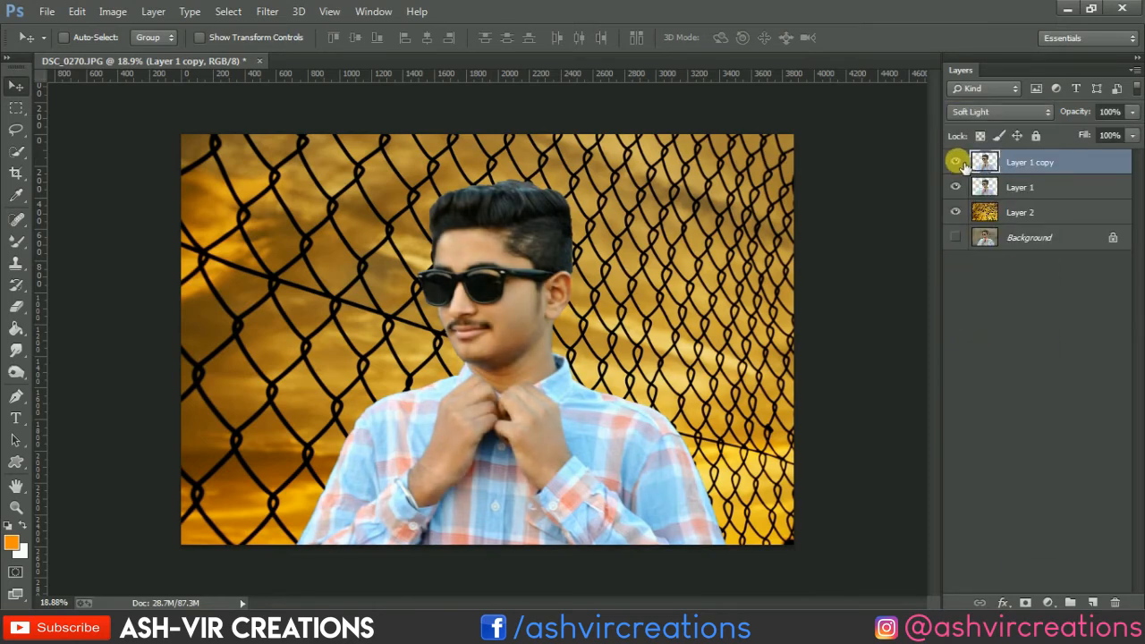
Merge Layer 1 copy and Layer 1 into a single layer
left_click(1017, 188, "shift")
right_click(1017, 189)
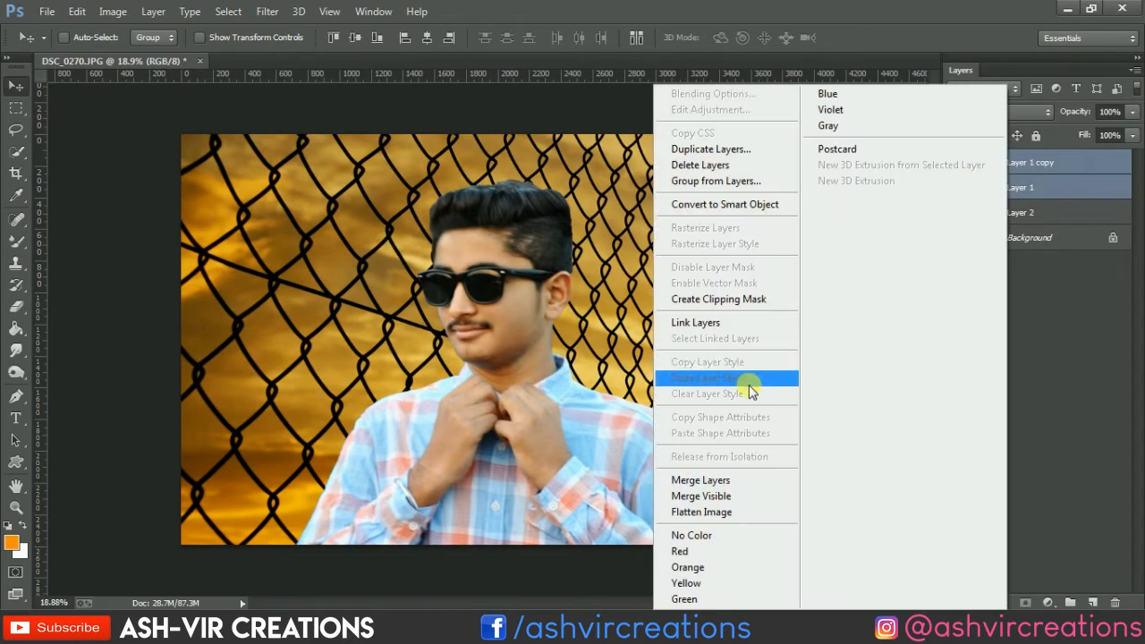
left_click(748, 482)
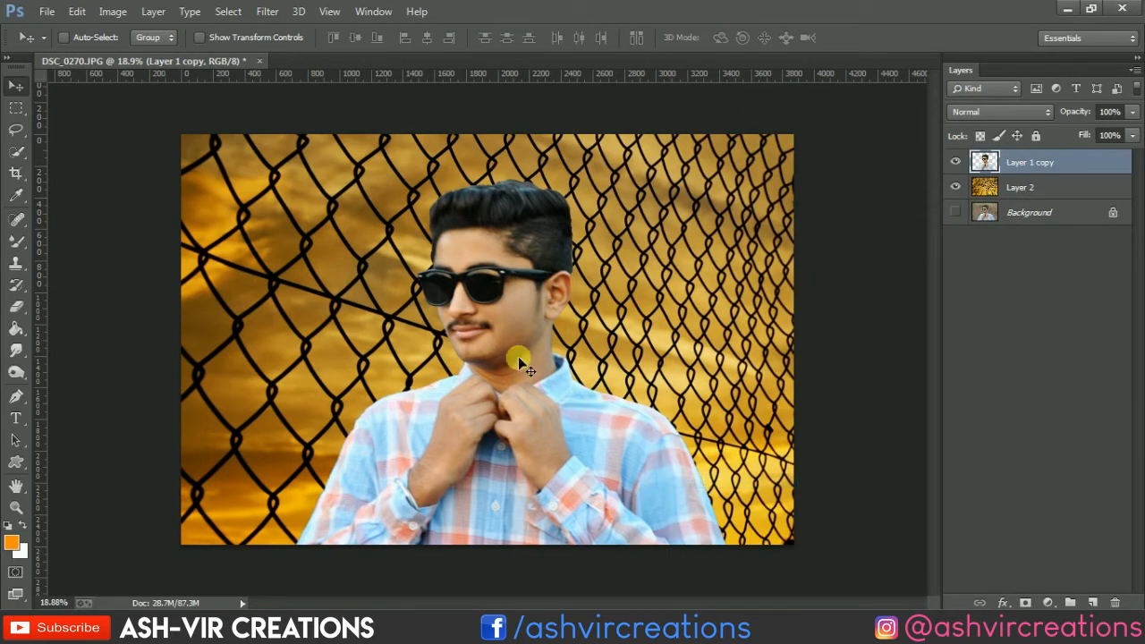
scroll(492, 328, "up", 1)
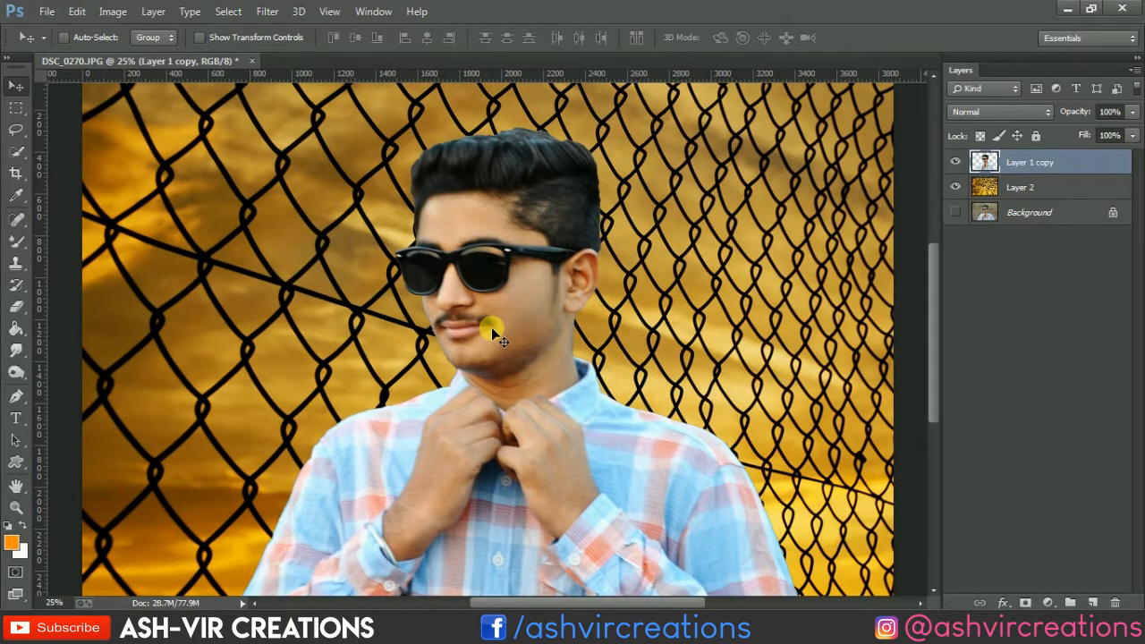
scroll(491, 328, "up", 1)
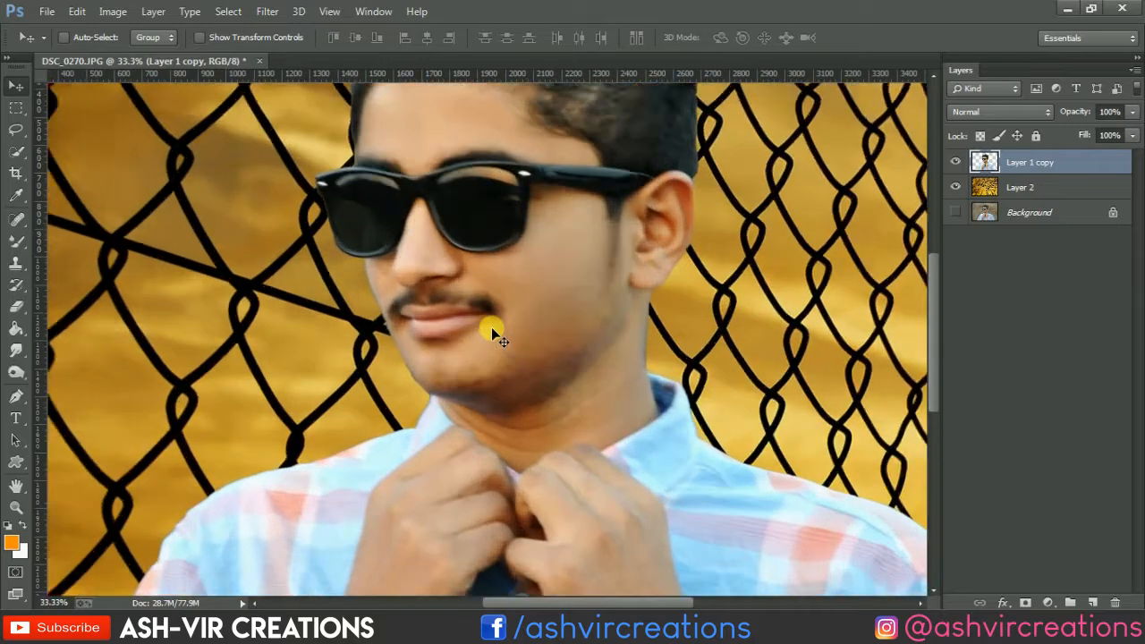
scroll(491, 328, "up", 1)
scroll(491, 327, "down", 1)
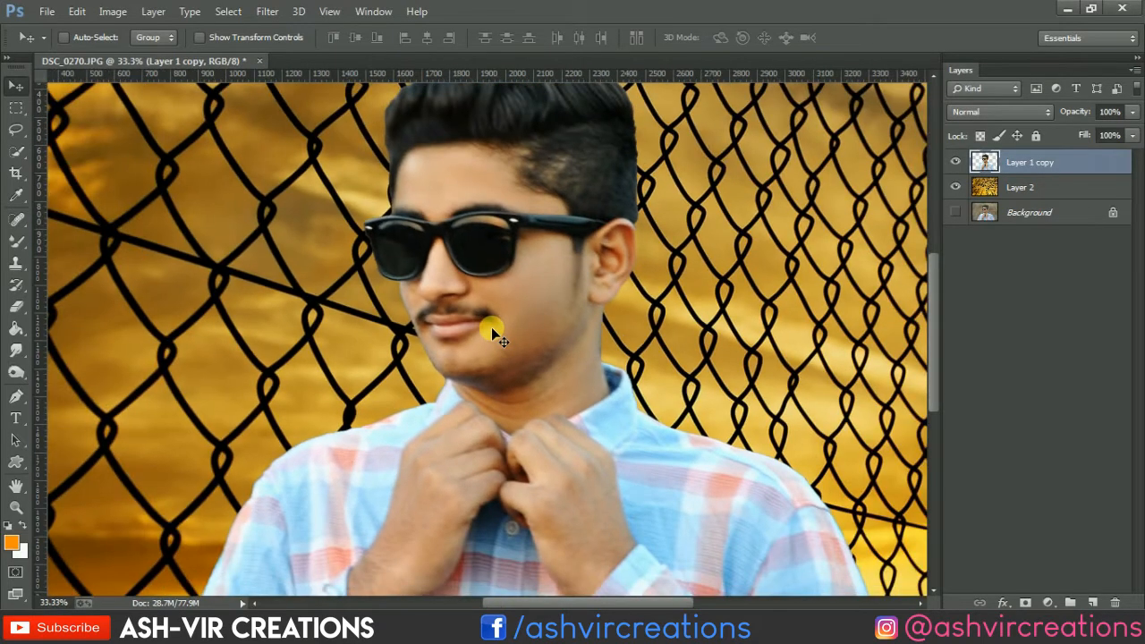
scroll(491, 327, "down", 2)
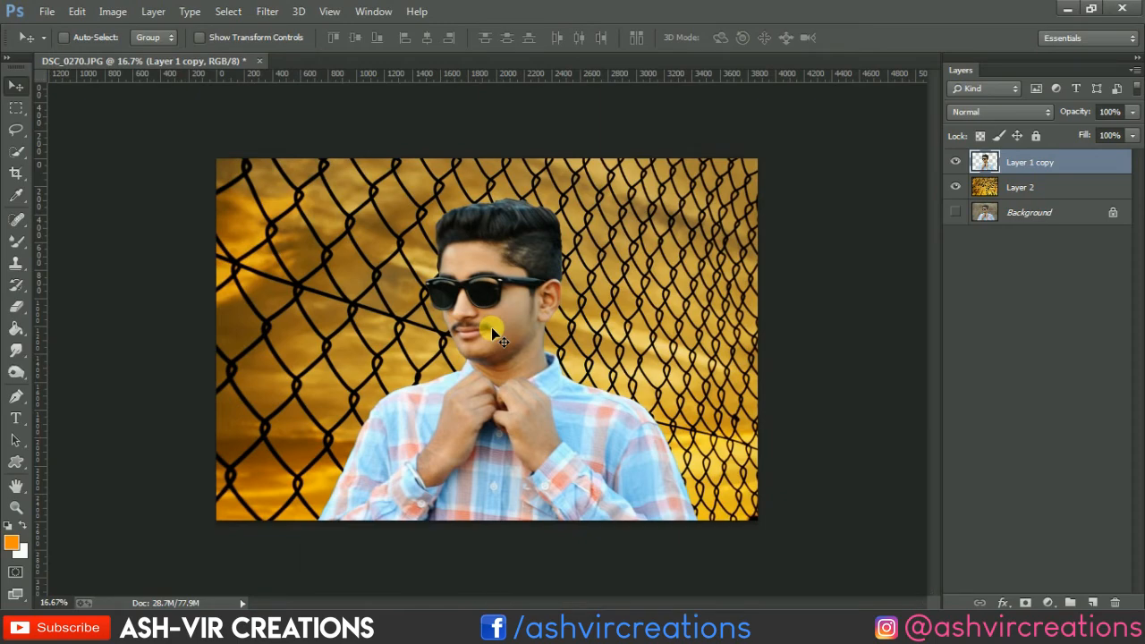
scroll(491, 327, "up", 2)
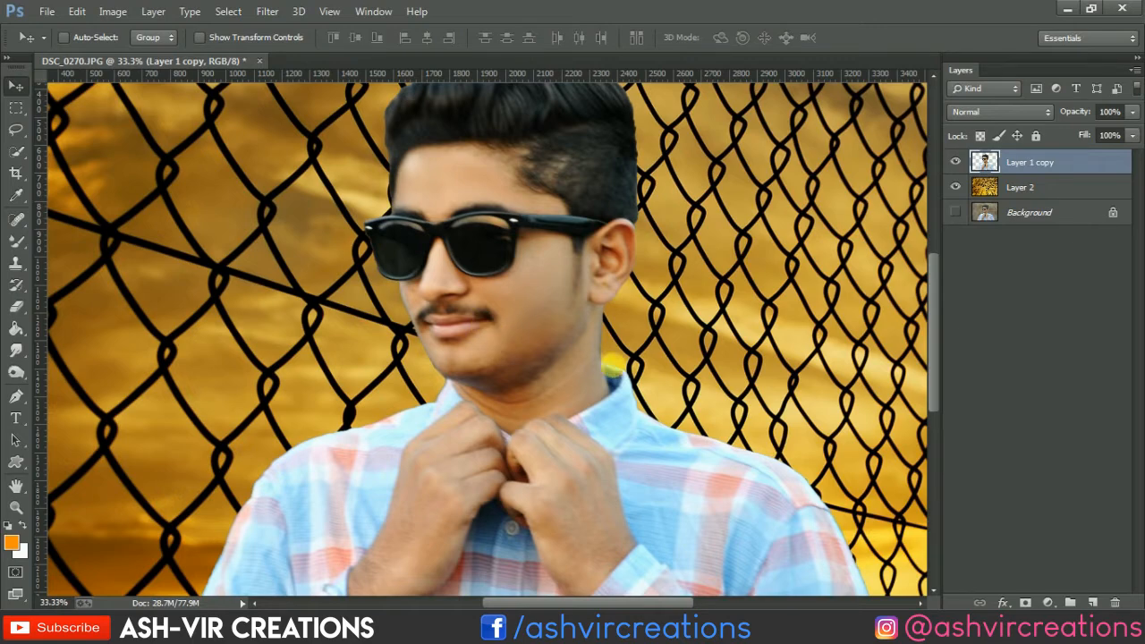
left_click_drag(696, 389, 602, 452)
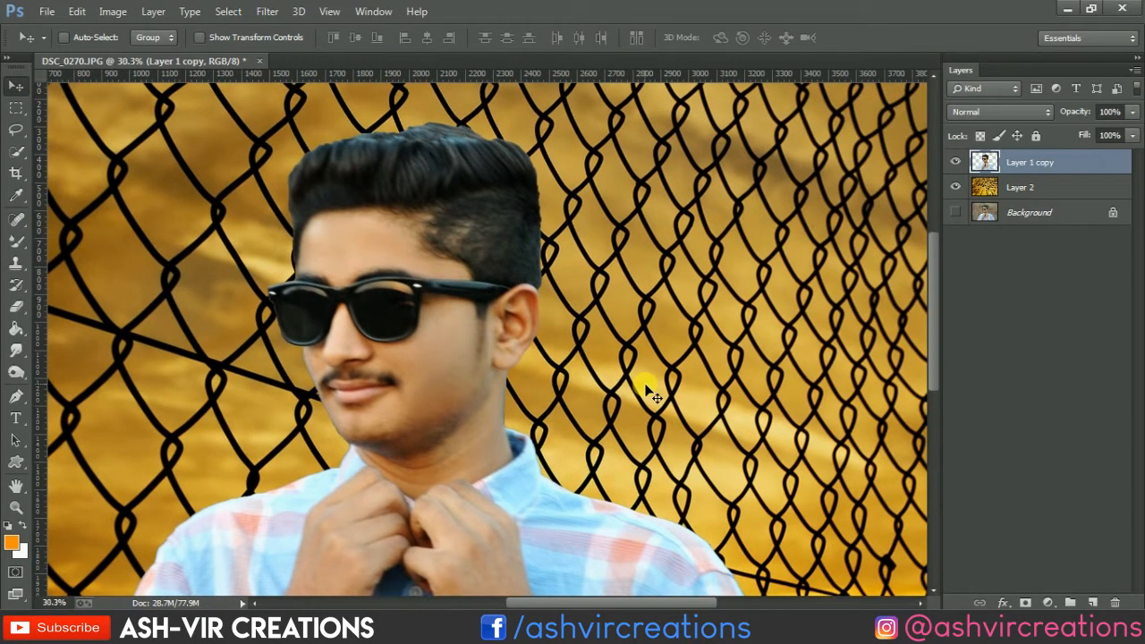
Smudge the front and top edges of the man's hair outward at 50% strength, using a brush size of 60 px
scroll(651, 394, "down", 3)
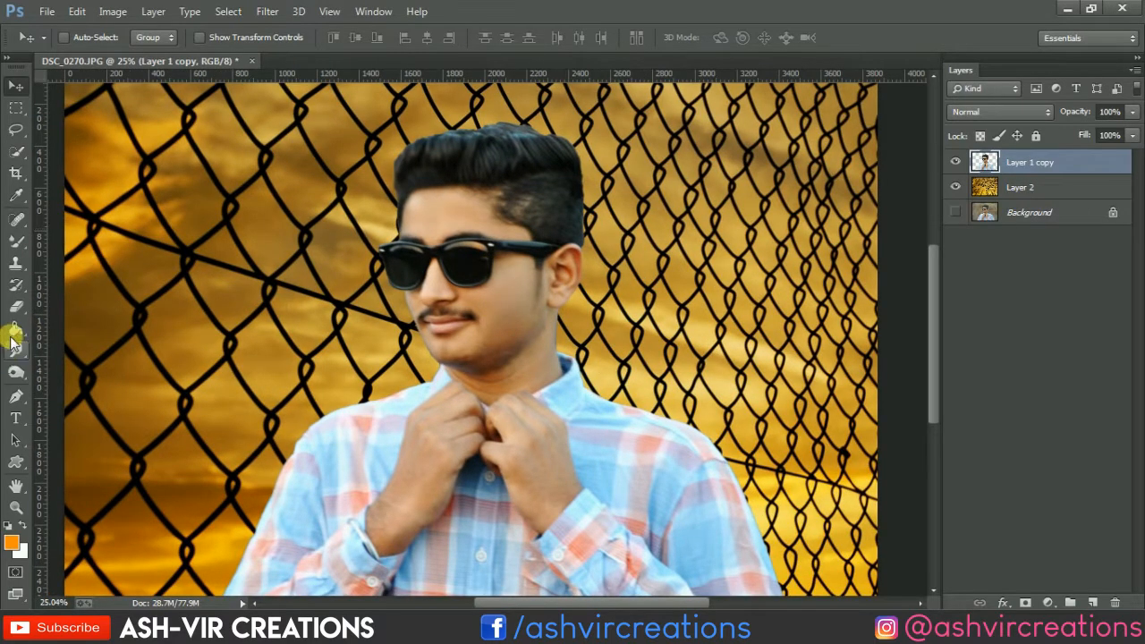
left_click_drag(15, 350, 76, 379)
scroll(398, 166, "up", 3)
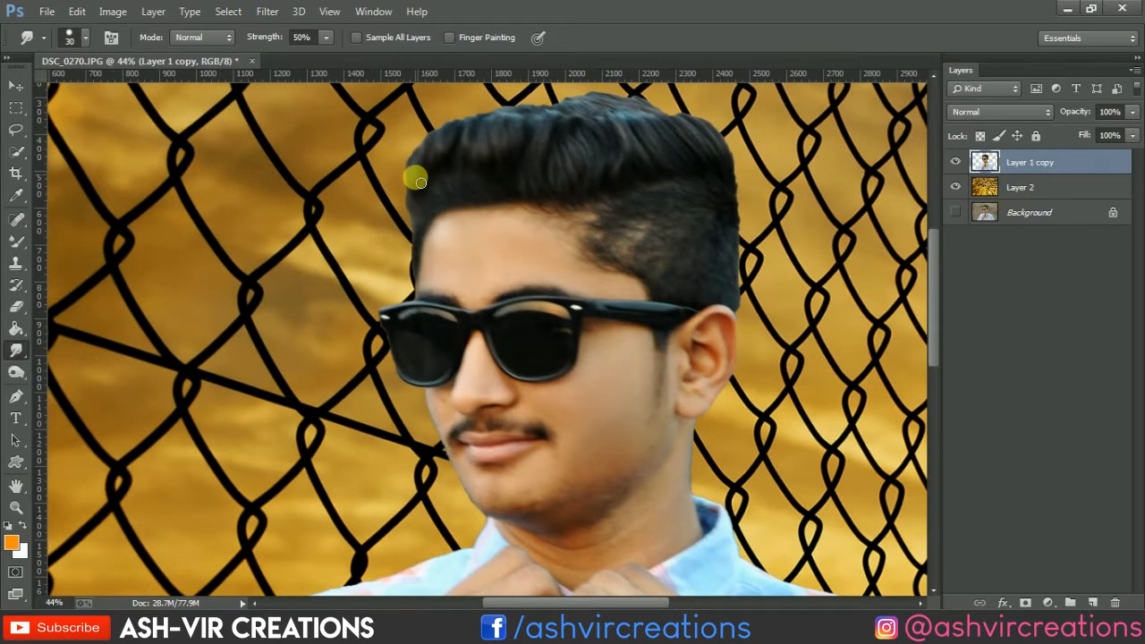
scroll(420, 182, "up", 2)
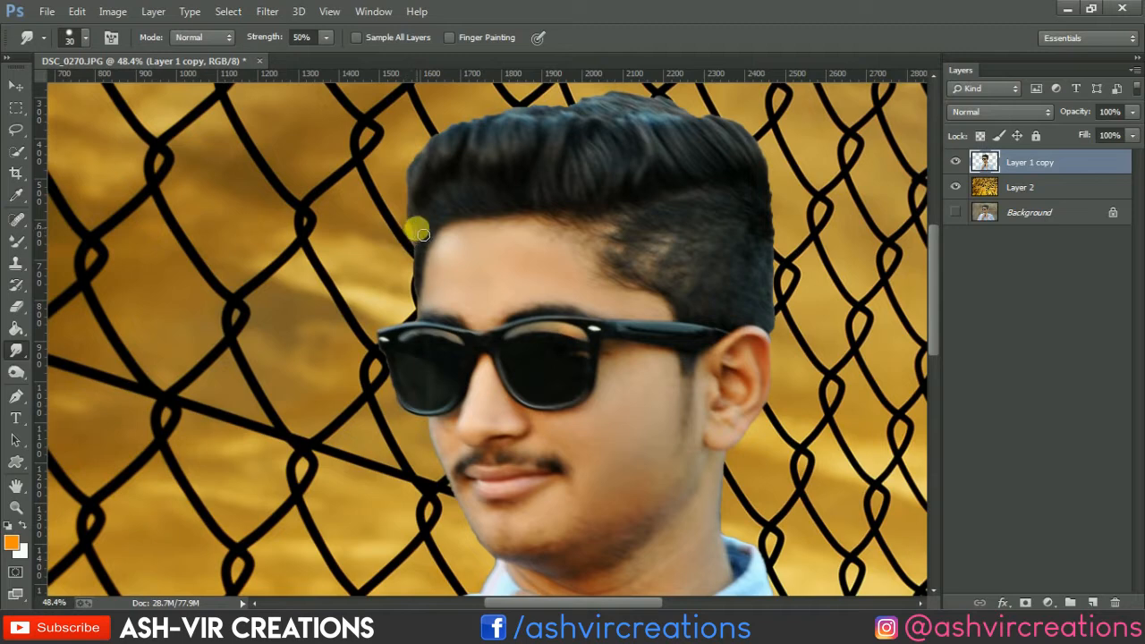
mouse_move(423, 234)
left_mouse_down()
mouse_move(393, 185)
mouse_move(407, 172)
mouse_move(436, 206)
mouse_move(431, 244)
mouse_move(400, 190)
mouse_move(423, 225)
mouse_move(405, 164)
left_mouse_up()
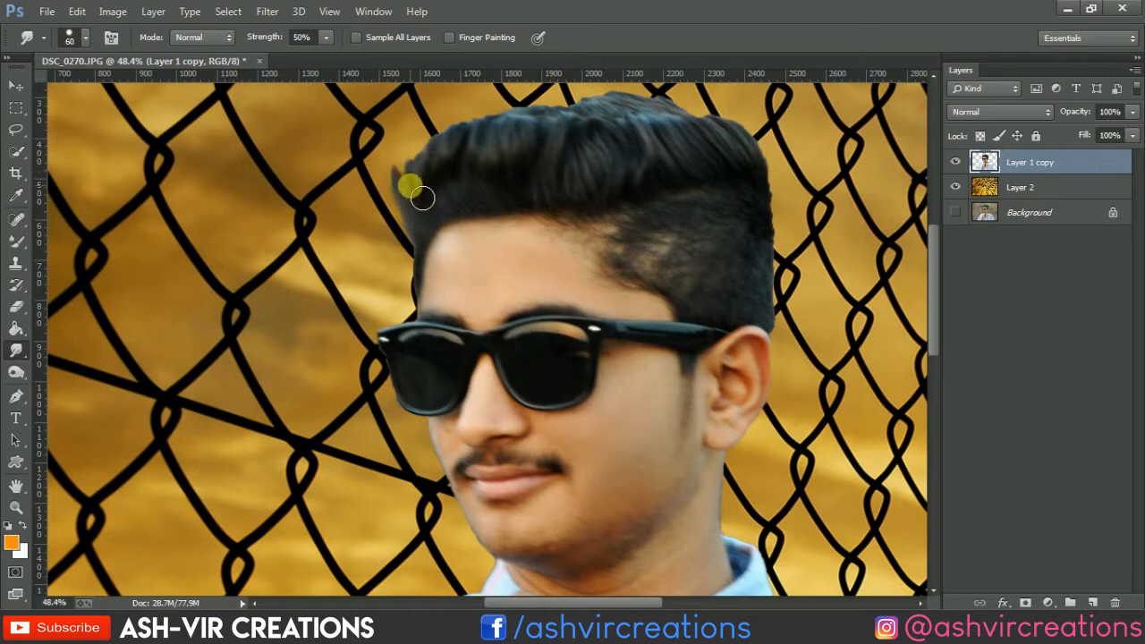
mouse_move(422, 198)
left_mouse_down()
mouse_move(439, 121)
mouse_move(416, 155)
mouse_move(427, 192)
mouse_move(447, 118)
mouse_move(447, 164)
mouse_move(526, 108)
mouse_move(505, 130)
mouse_move(548, 105)
mouse_move(540, 125)
mouse_move(585, 95)
mouse_move(576, 125)
mouse_move(618, 104)
left_mouse_up()
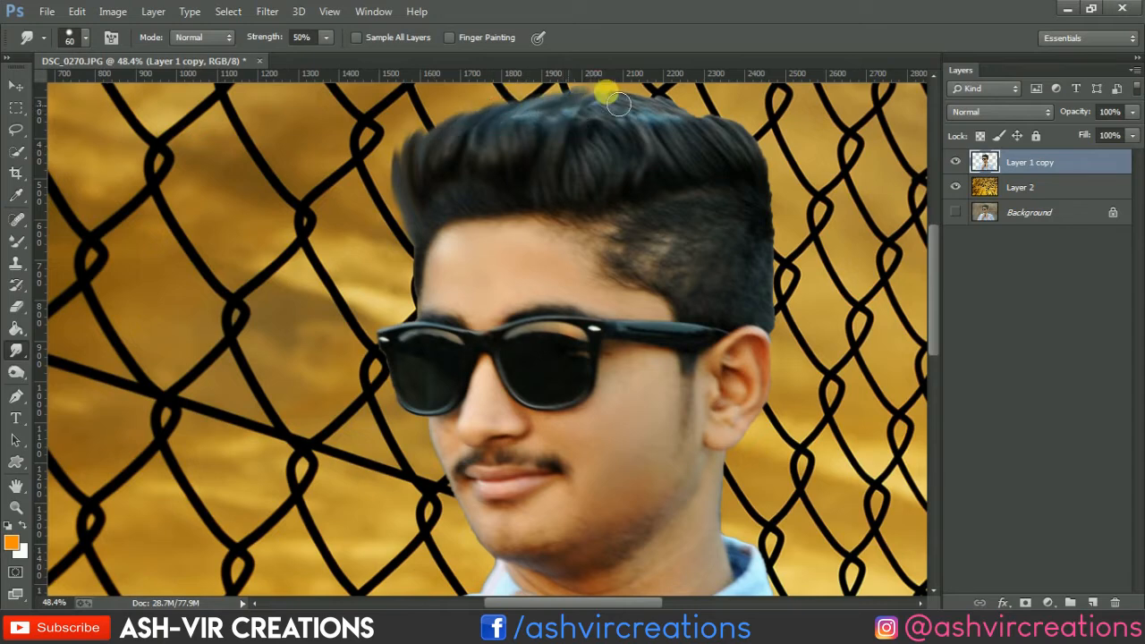
Smudge the hair edges at the back of the head and beside the forehead with a smaller brush at 50% strength
mouse_move(574, 203)
left_mouse_down()
mouse_move(661, 205)
mouse_move(648, 184)
mouse_move(674, 196)
mouse_move(652, 176)
mouse_move(652, 193)
mouse_move(675, 196)
mouse_move(718, 238)
mouse_move(717, 208)
mouse_move(686, 192)
mouse_move(717, 229)
mouse_move(704, 195)
mouse_move(712, 213)
mouse_move(670, 175)
mouse_move(692, 208)
mouse_move(656, 174)
mouse_move(665, 192)
mouse_move(618, 176)
mouse_move(697, 214)
mouse_move(721, 281)
mouse_move(744, 279)
mouse_move(757, 355)
mouse_move(744, 376)
mouse_move(746, 363)
mouse_move(750, 420)
mouse_move(747, 358)
mouse_move(739, 396)
left_mouse_up()
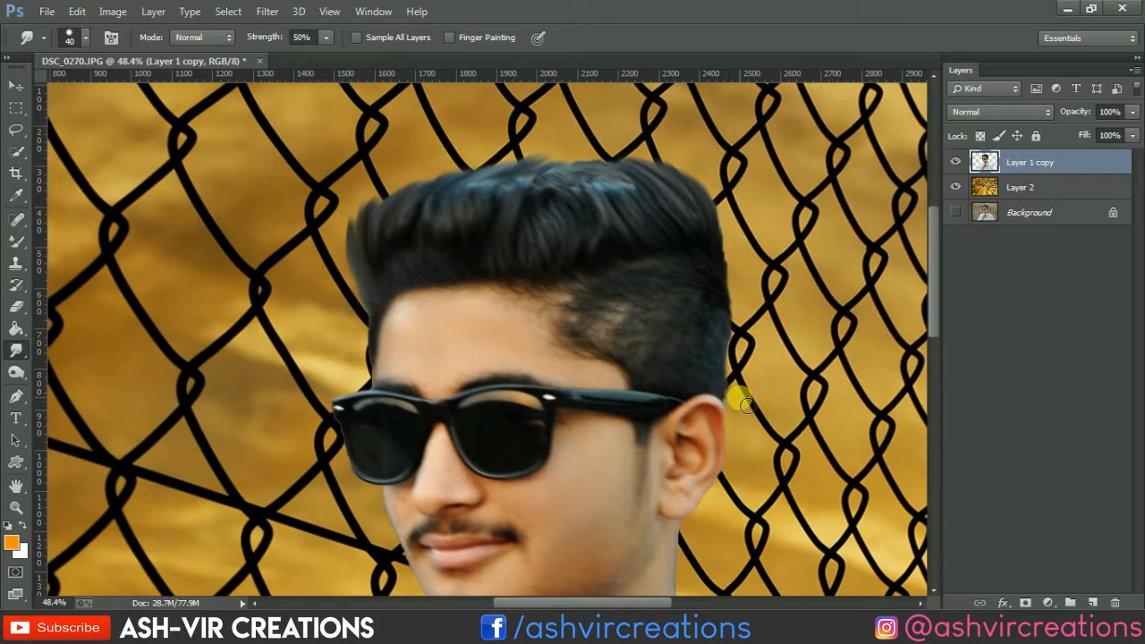
left_click_drag(747, 405, 741, 380)
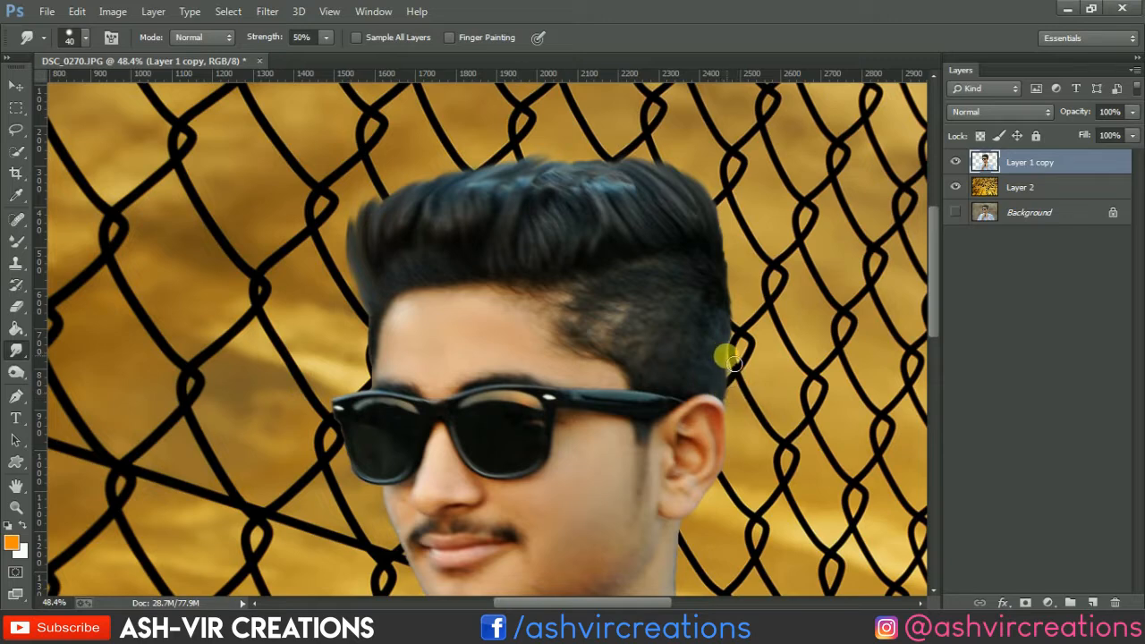
mouse_move(371, 327)
left_mouse_down()
mouse_move(371, 384)
mouse_move(384, 285)
mouse_move(383, 307)
mouse_move(418, 305)
mouse_move(411, 272)
mouse_move(370, 370)
mouse_move(371, 315)
mouse_move(377, 297)
mouse_move(388, 302)
mouse_move(394, 274)
mouse_move(385, 217)
mouse_move(421, 174)
left_mouse_up()
scroll(396, 192, "down", 5)
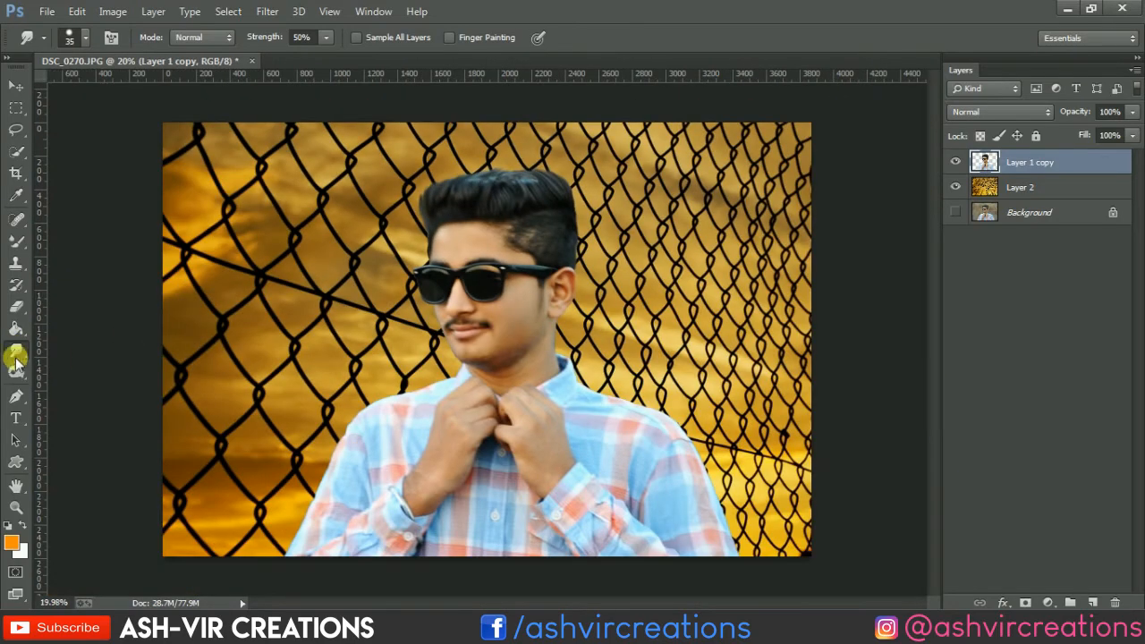
Darken the man's hair and the front edge of his face with the Burn tool, size 300, Midtones, 58% exposure
left_click(16, 367)
scroll(481, 174, "up", 3)
mouse_move(380, 250)
left_mouse_down()
mouse_move(412, 244)
mouse_move(399, 269)
mouse_move(393, 232)
mouse_move(662, 168)
mouse_move(499, 190)
mouse_move(705, 175)
mouse_move(629, 173)
mouse_move(702, 285)
mouse_move(699, 246)
mouse_move(697, 287)
mouse_move(482, 109)
mouse_move(434, 188)
mouse_move(742, 193)
left_mouse_up()
scroll(740, 188, "down", 3)
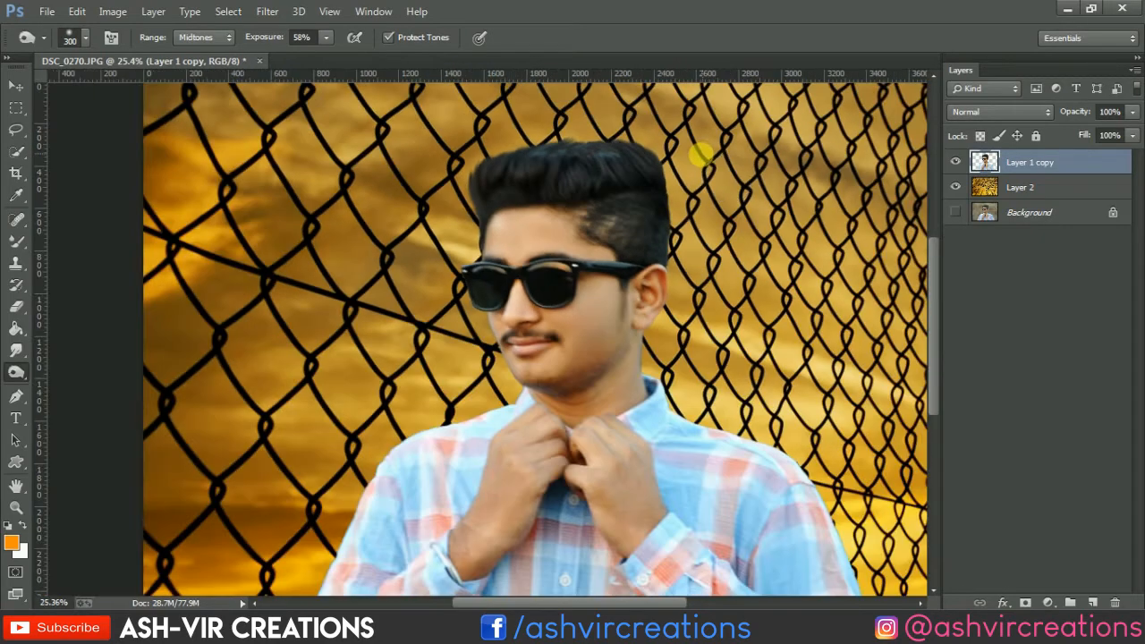
scroll(447, 337, "up", 4)
mouse_move(501, 367)
left_mouse_down()
mouse_move(512, 340)
mouse_move(501, 358)
mouse_move(550, 345)
mouse_move(481, 305)
mouse_move(482, 388)
mouse_move(479, 376)
left_mouse_up()
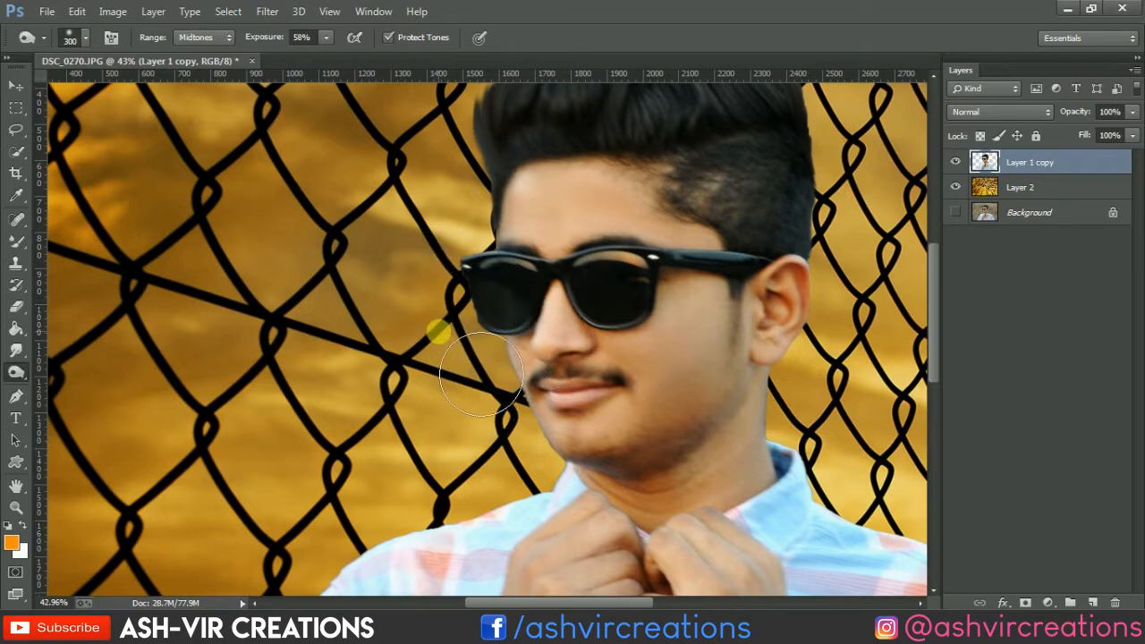
key("v")
scroll(438, 330, "down", 5)
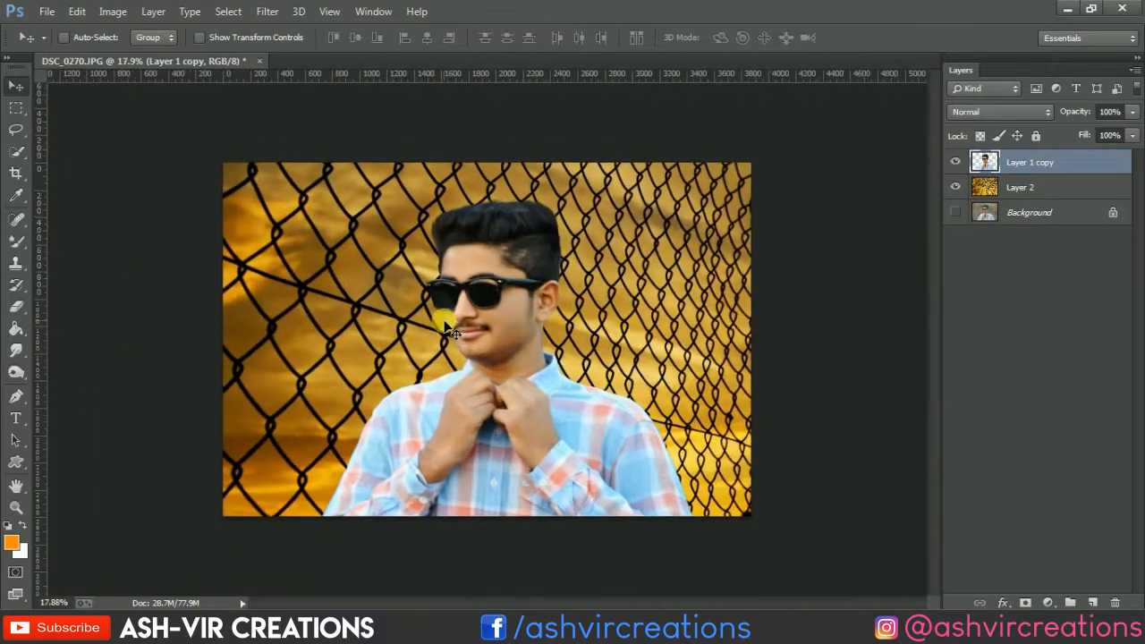
Add a Color Lookup adjustment layer above Layer 1 copy using the za-FC_Bluemaroon.CUBE 3DLUT file
left_click(1048, 602)
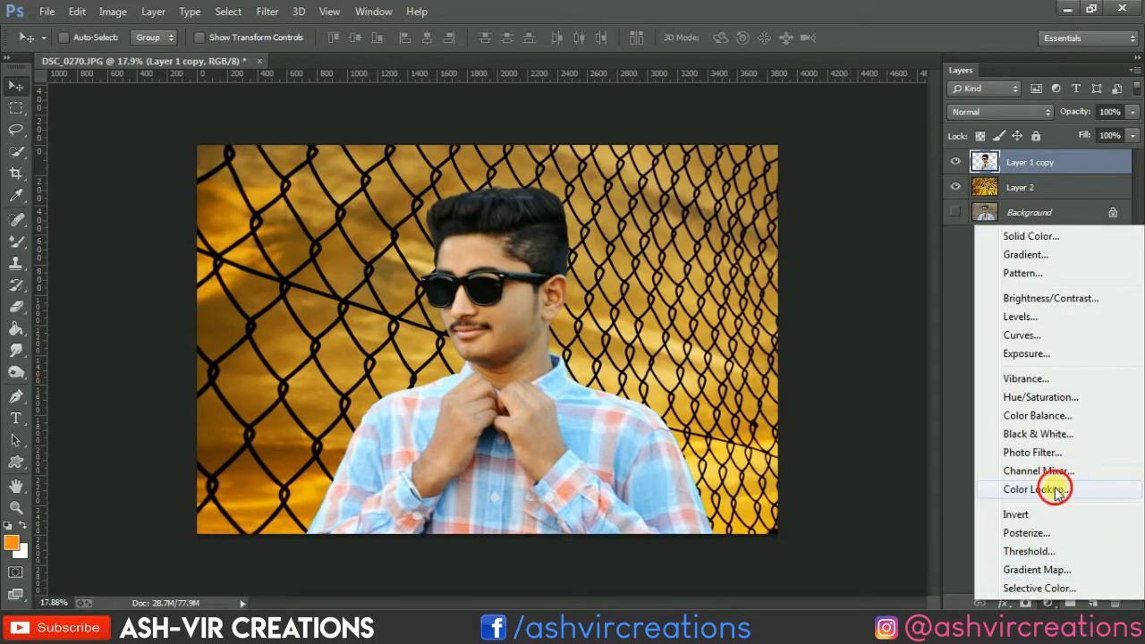
left_click(1046, 488)
left_click(872, 137)
scroll(930, 473, "down", 6)
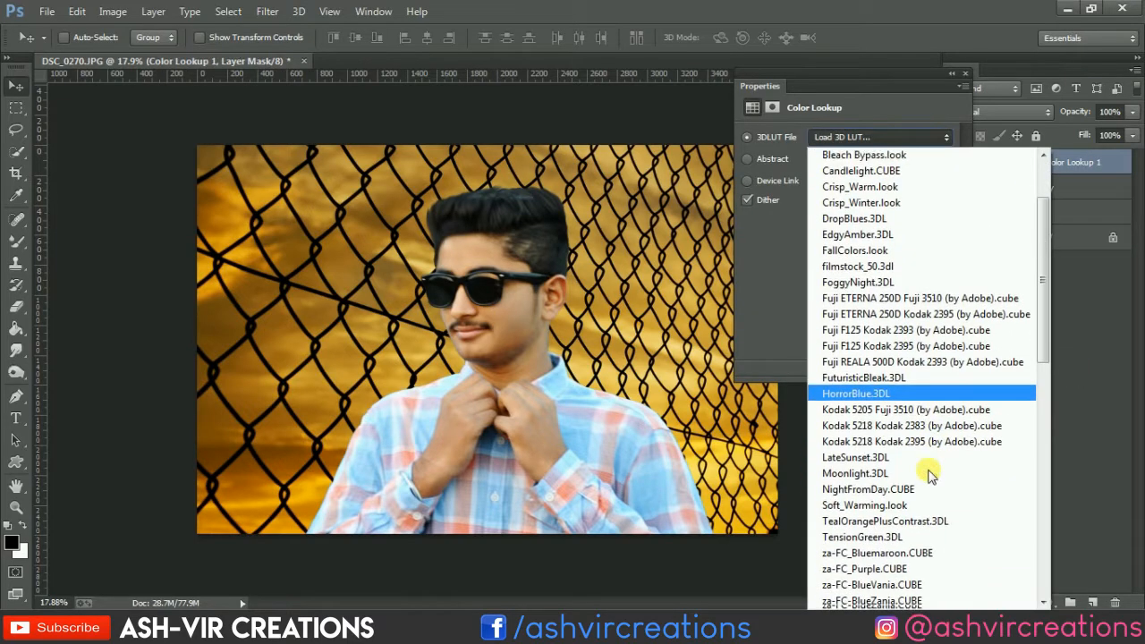
left_click(921, 537)
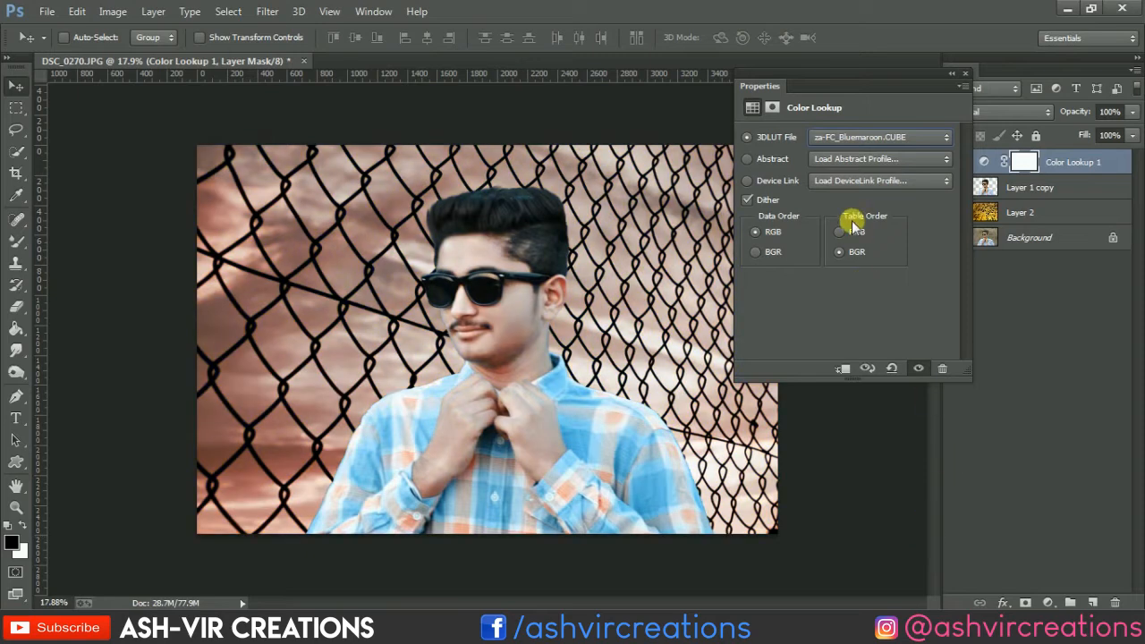
left_click(964, 74)
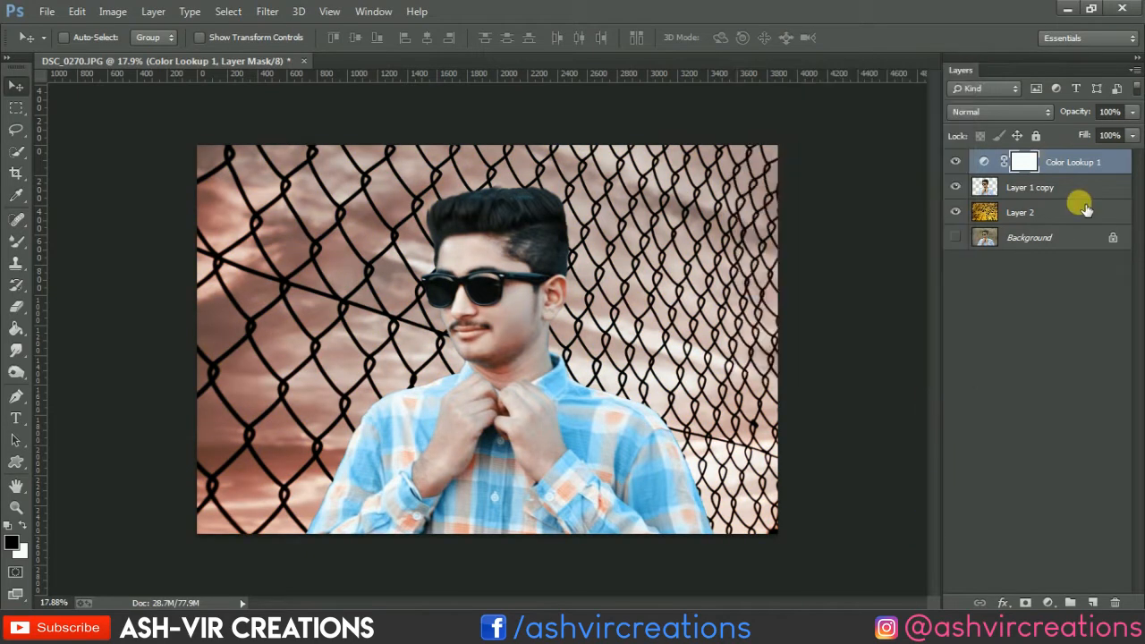
Add a Hue/Saturation adjustment above Layer 2 with hue -180, saturation -62 and lightness -31, and compare its effect by toggling visibility
left_click(1079, 213)
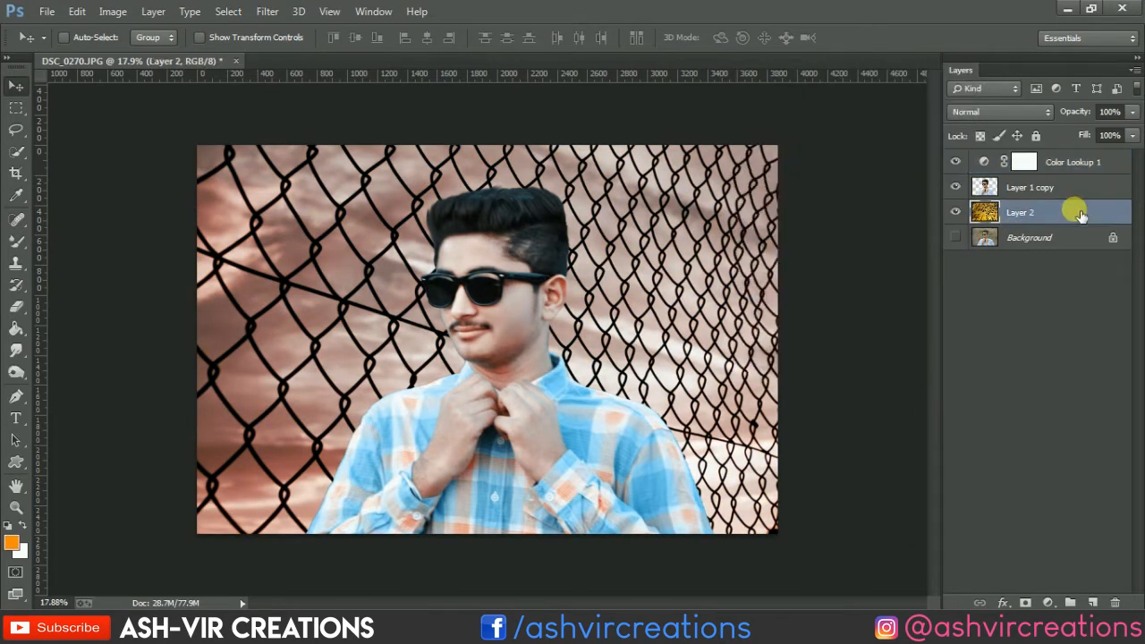
left_click(1048, 602)
left_click(1038, 394)
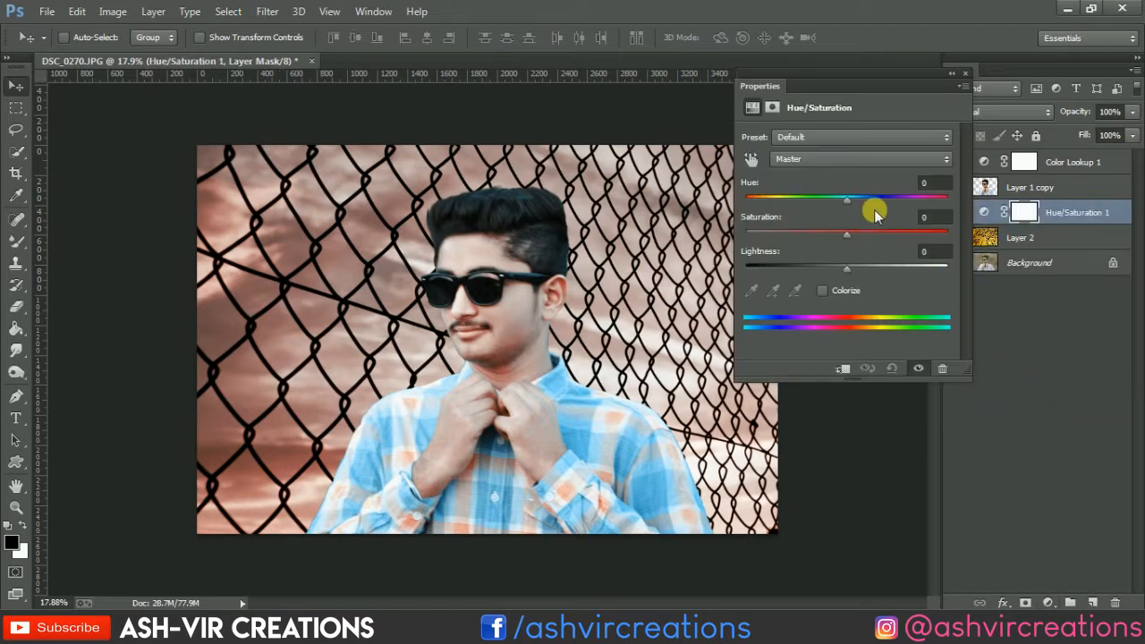
left_click_drag(843, 201, 831, 201)
left_click_drag(821, 197, 743, 192)
left_click_drag(811, 233, 822, 275)
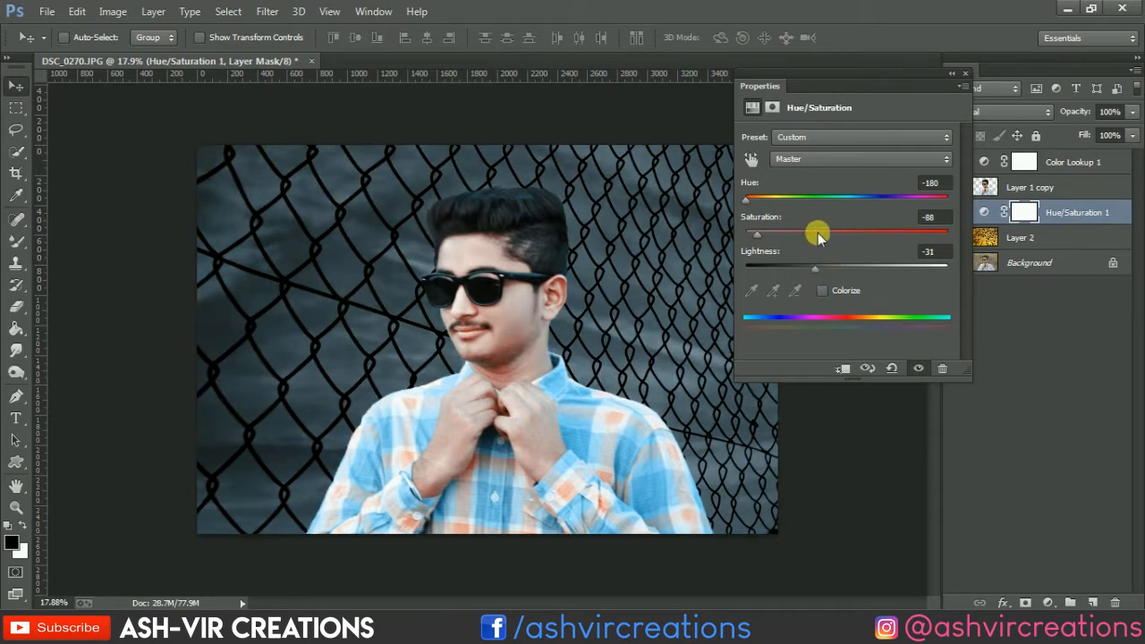
left_click_drag(756, 227, 793, 237)
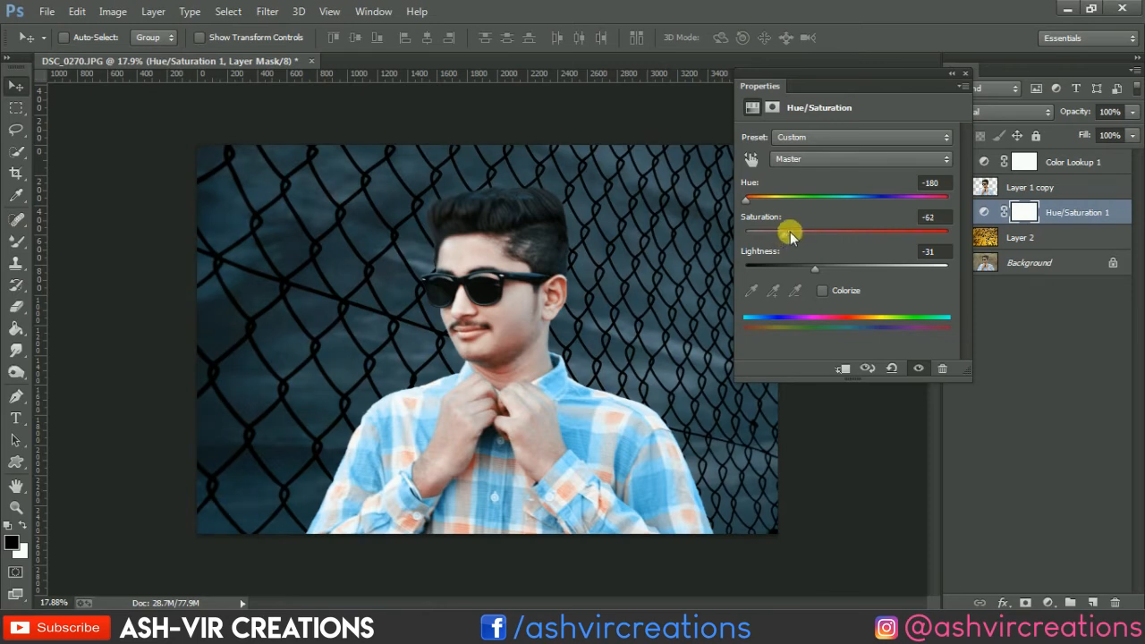
left_click(965, 73)
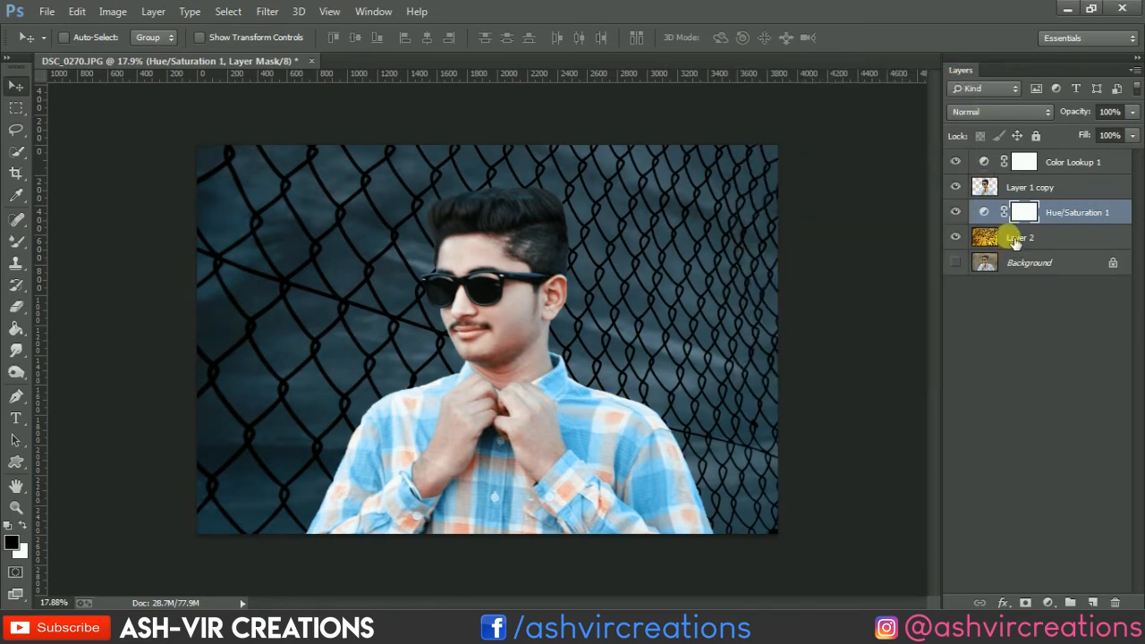
left_click(955, 212)
left_click(957, 212)
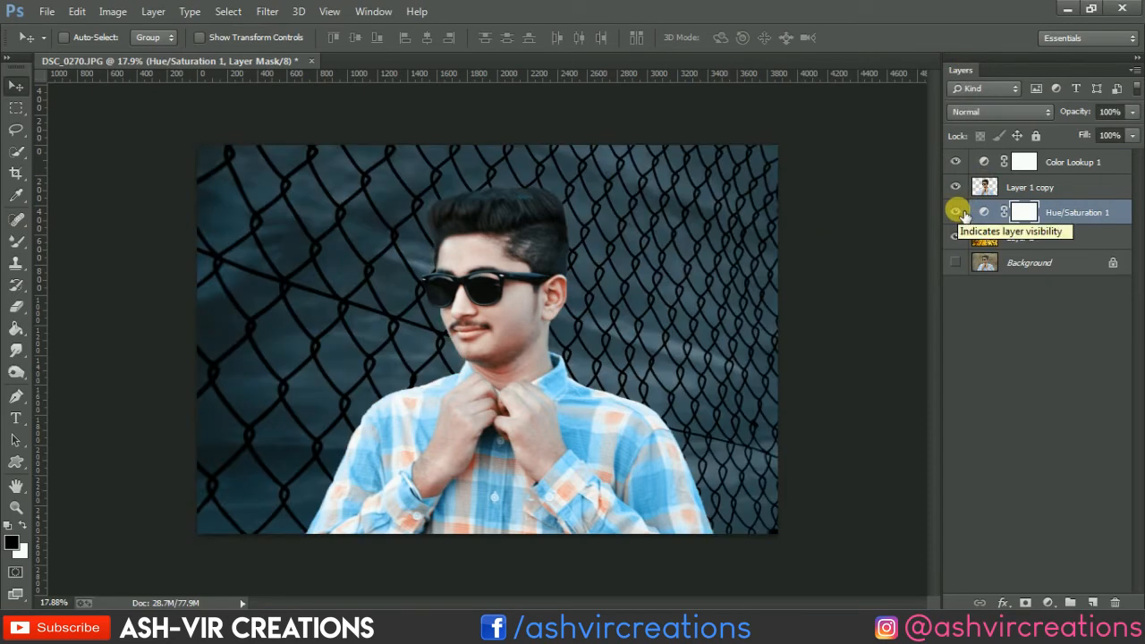
Duplicate the Color Lookup 1 layer and move the copy directly below Layer 1 copy
left_click(1017, 187)
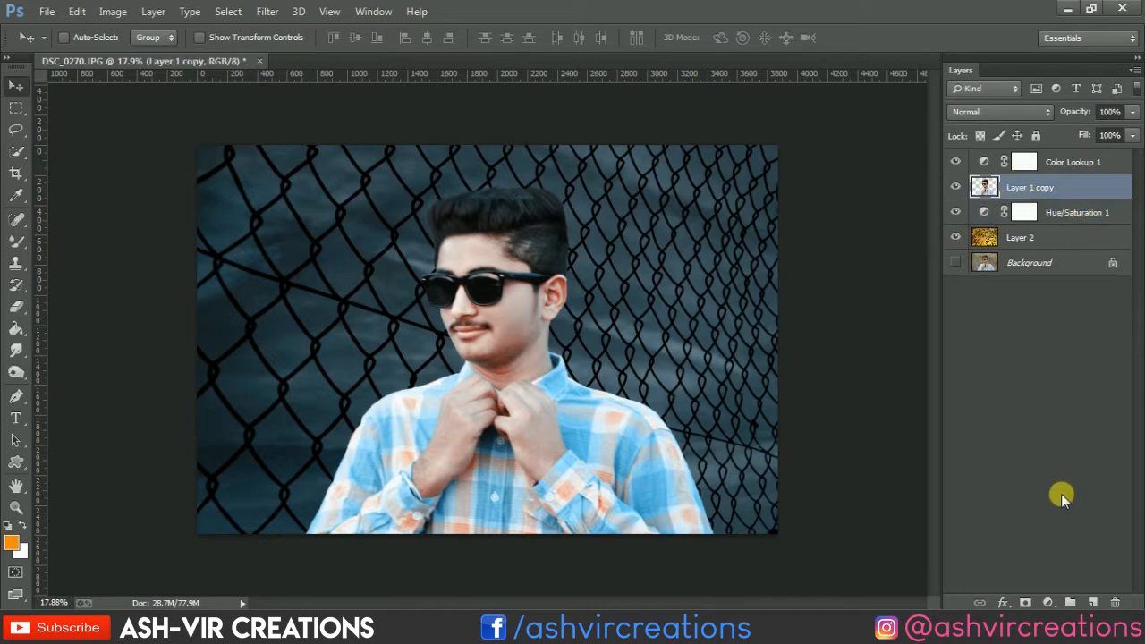
left_click(1050, 601)
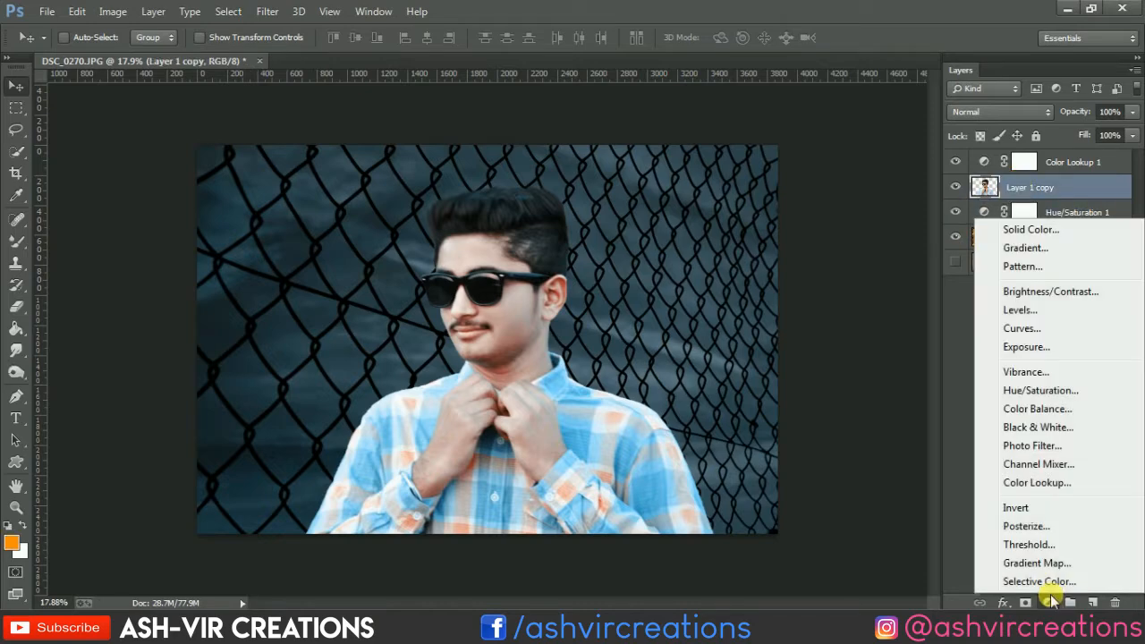
left_click(1059, 173)
right_click(1066, 168)
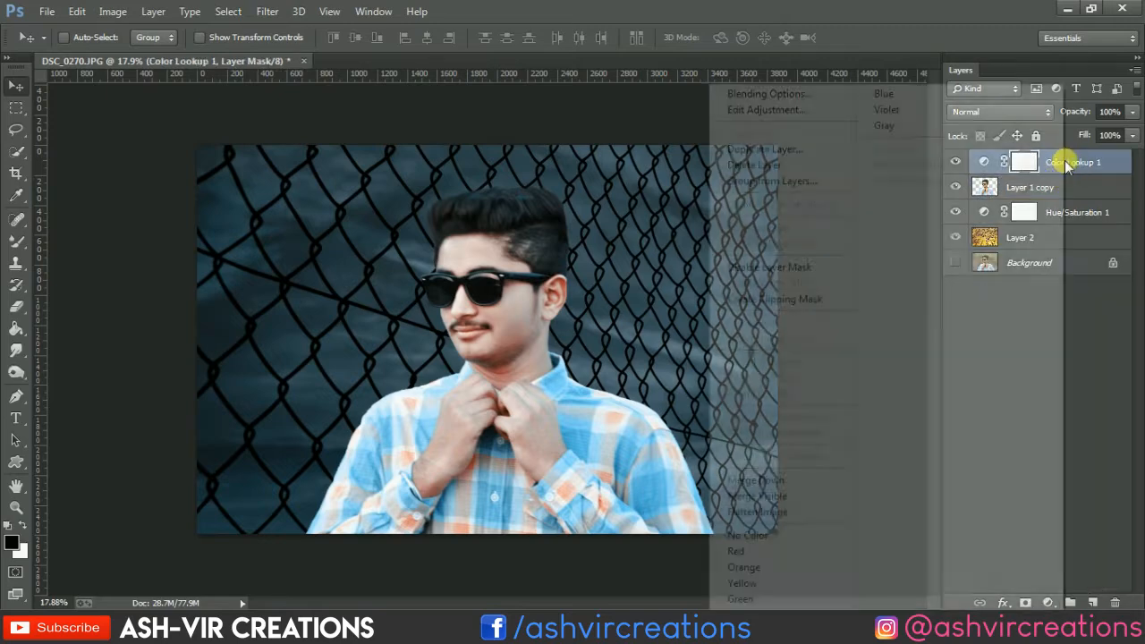
left_click(747, 148)
left_click(740, 189)
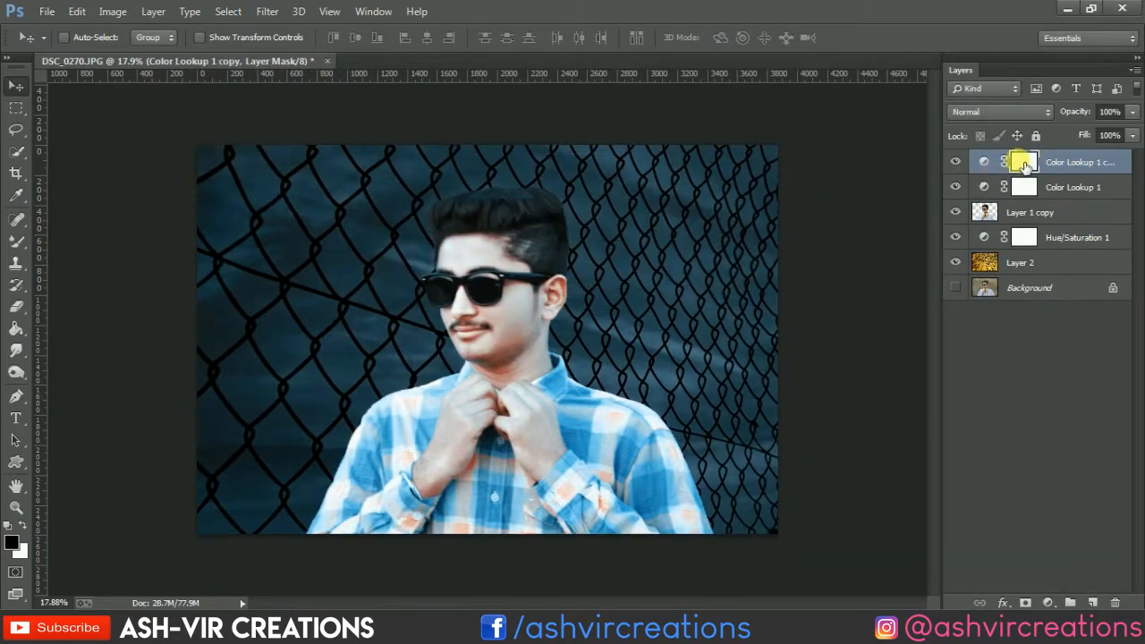
left_click_drag(1062, 164, 1044, 214)
Compare the effects of Color Lookup 1 and its copy by toggling their visibility, leaving both layers shown
left_click(955, 162)
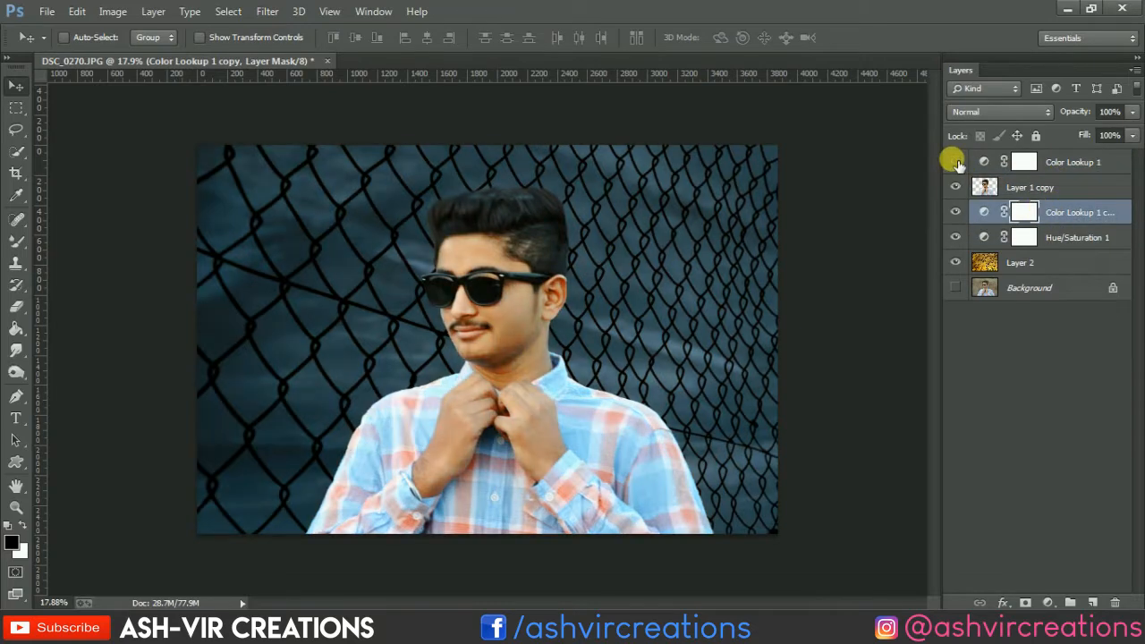
left_click(956, 213)
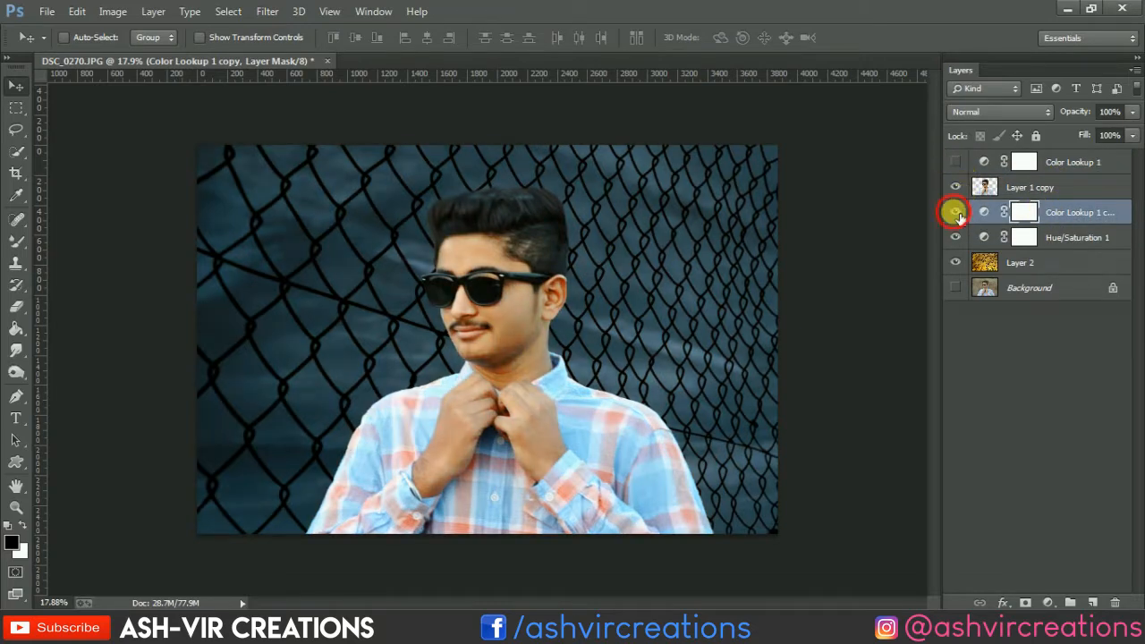
left_click(956, 213)
left_click(1038, 190)
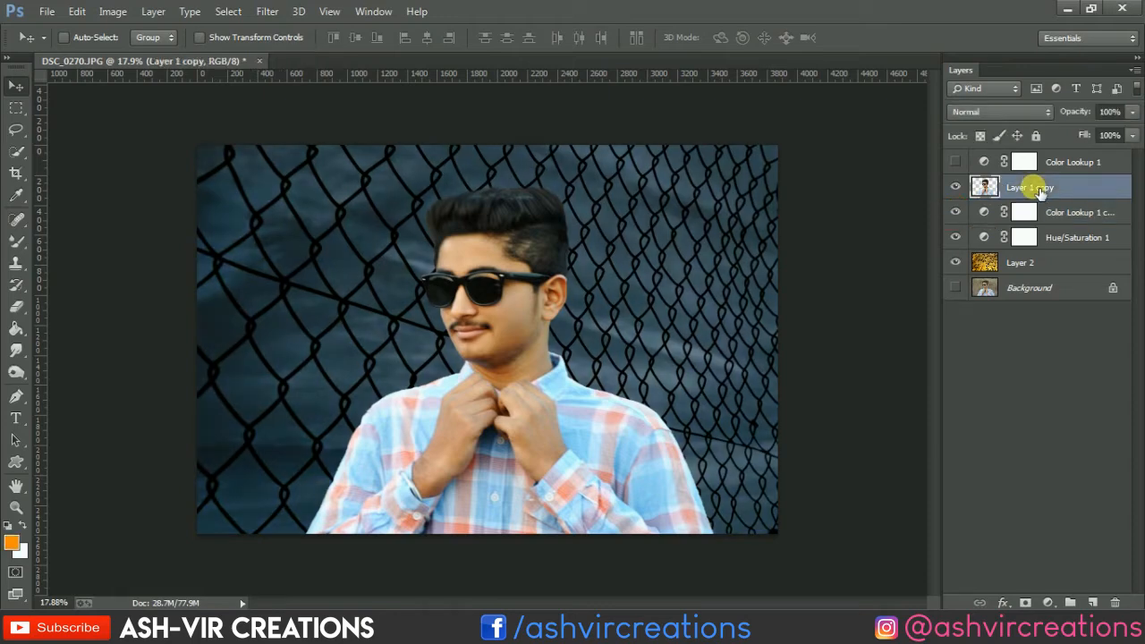
left_click(955, 162)
left_click(958, 162)
left_click(957, 162)
left_click(957, 162)
left_click(956, 162)
Clip the Color Lookup 1 adjustment to Layer 1 copy so it affects only the man
double_click(986, 164)
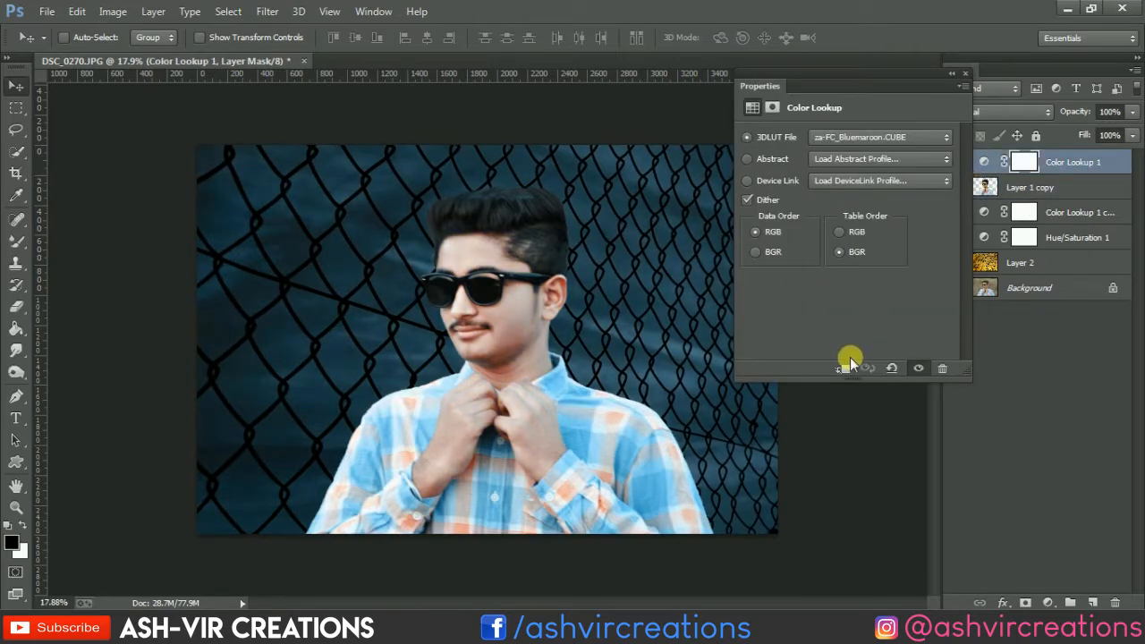
left_click(845, 367)
left_click(965, 72)
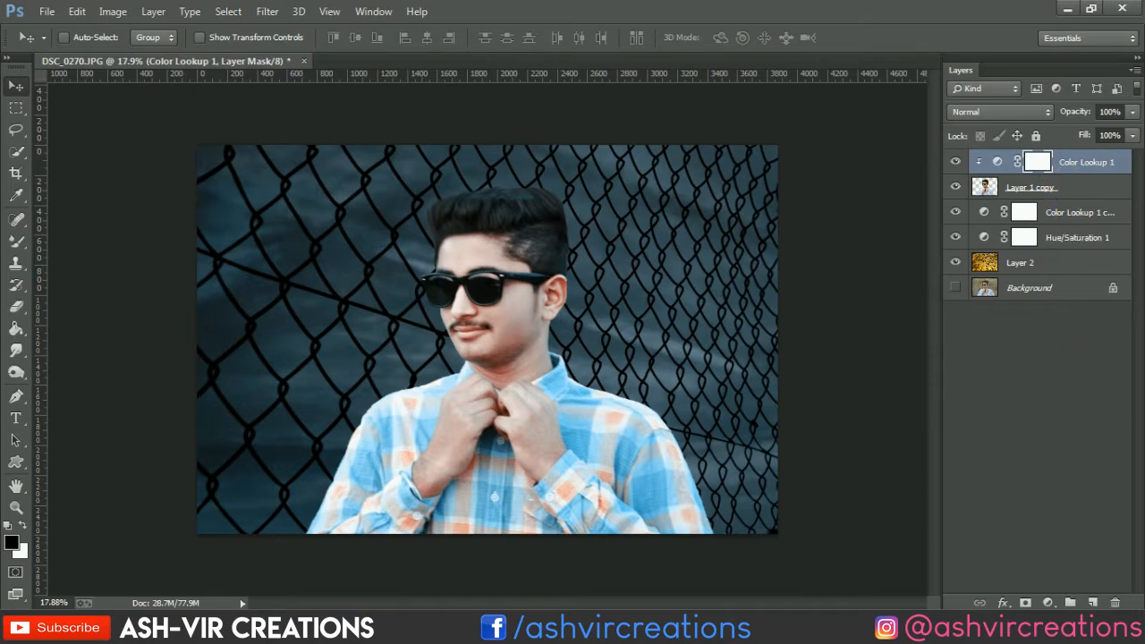
Add a Brightness/Contrast adjustment with brightness -68, clip it to the man's layer, and compare its effect by toggling visibility
left_click(1048, 603)
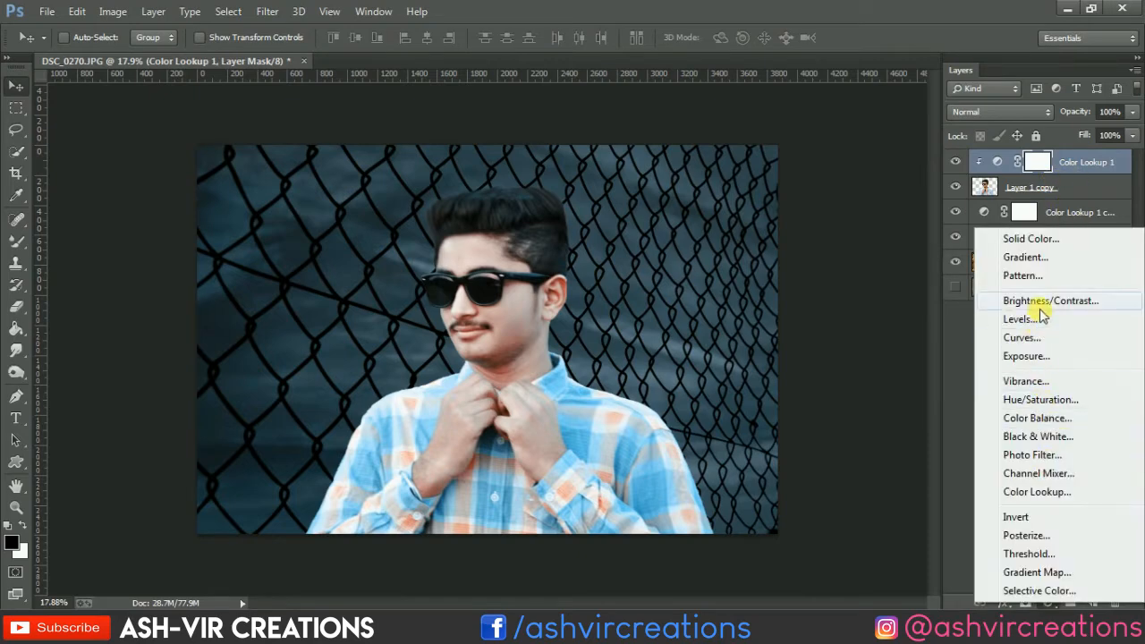
left_click(1043, 304)
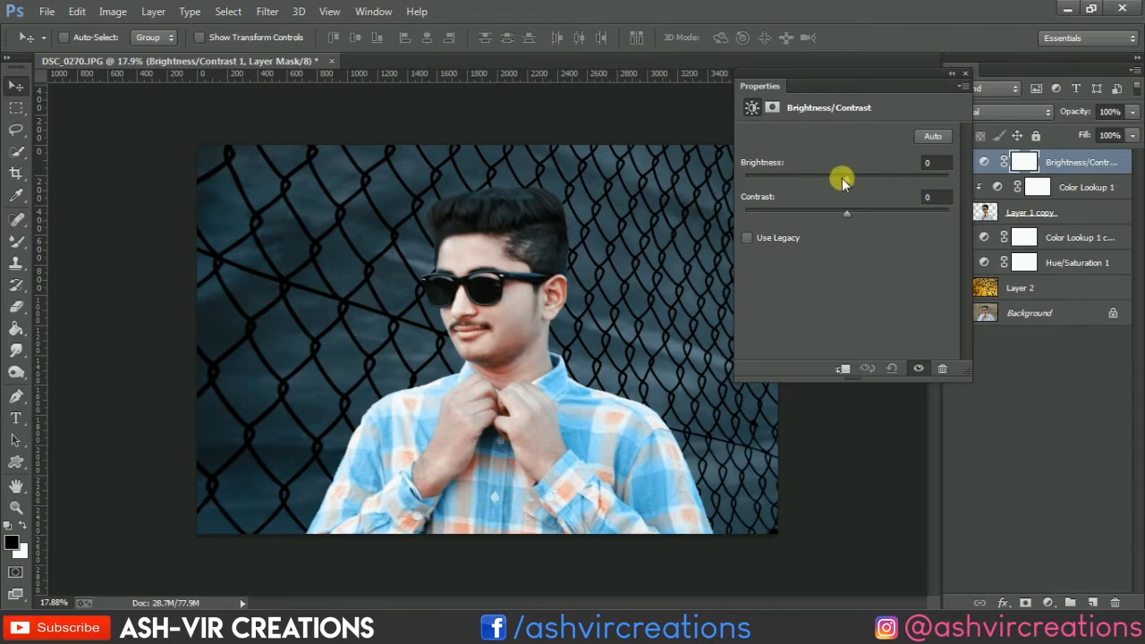
left_click_drag(841, 180, 801, 188)
left_click(841, 368)
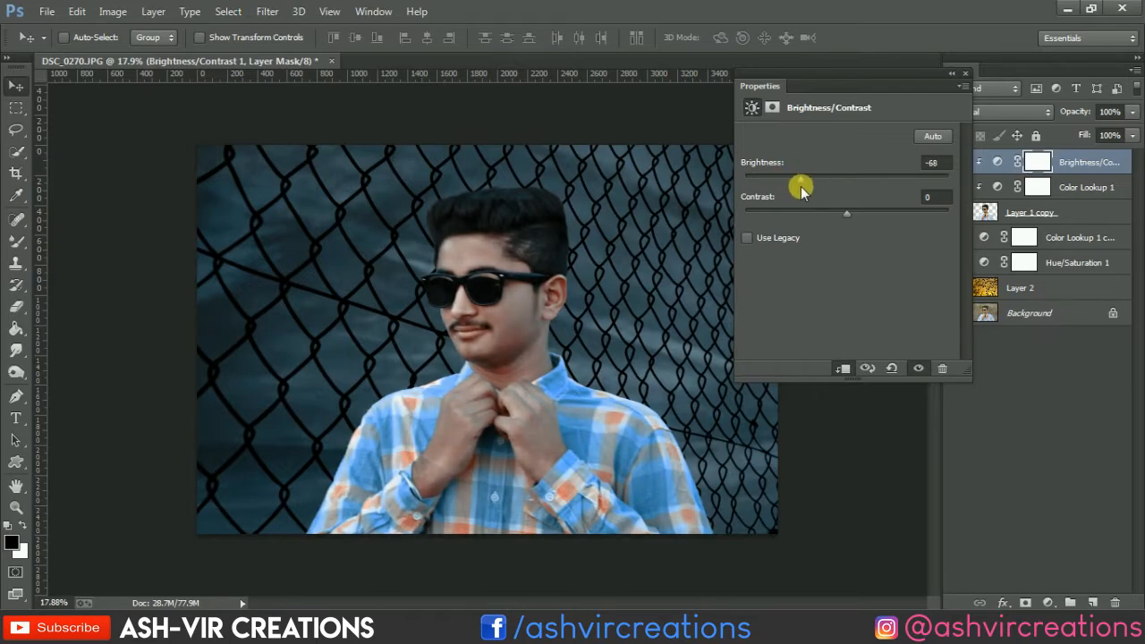
left_click(966, 74)
left_click(957, 162)
left_click(959, 162)
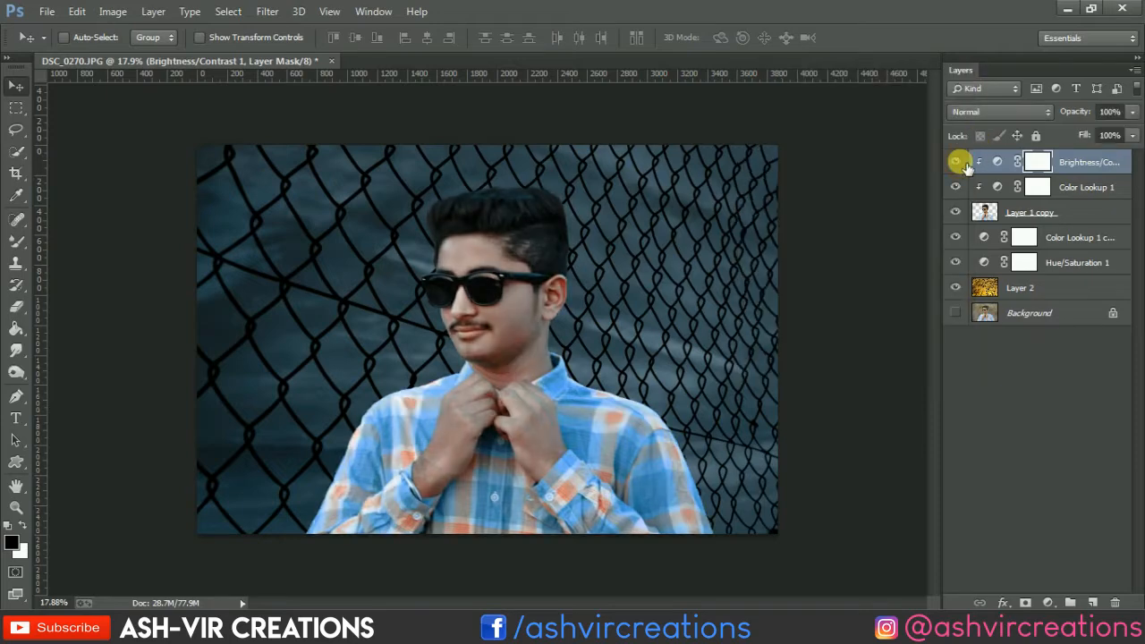
left_click(957, 162)
left_click(957, 161)
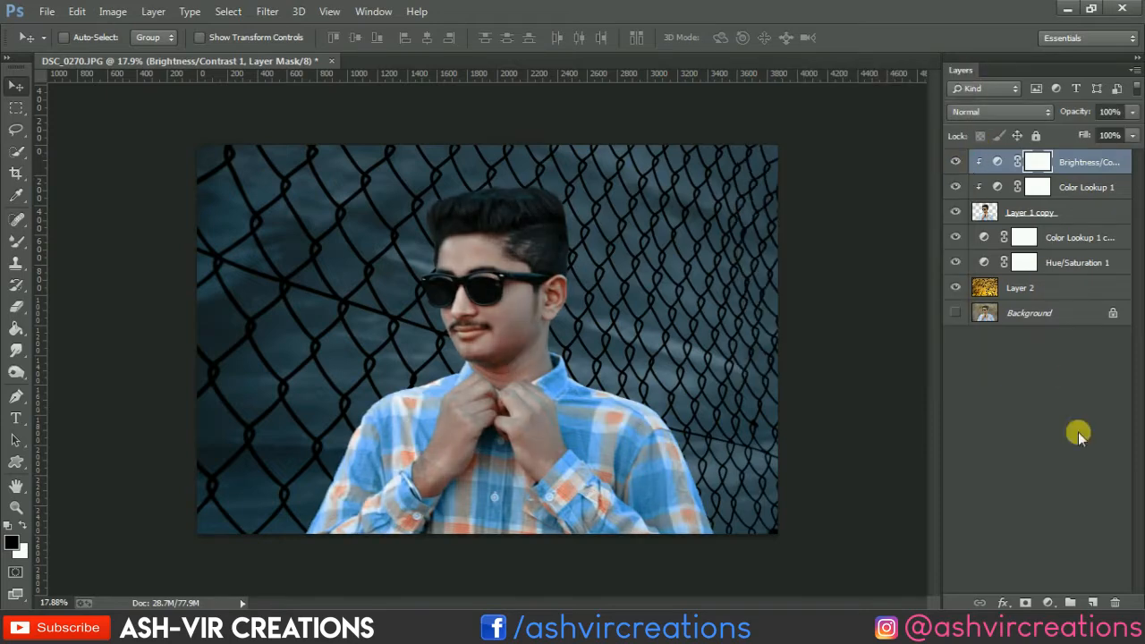
Add an Exposure adjustment above the Brightness/Contrast layer and clip it to the man's layer
left_click(1048, 602)
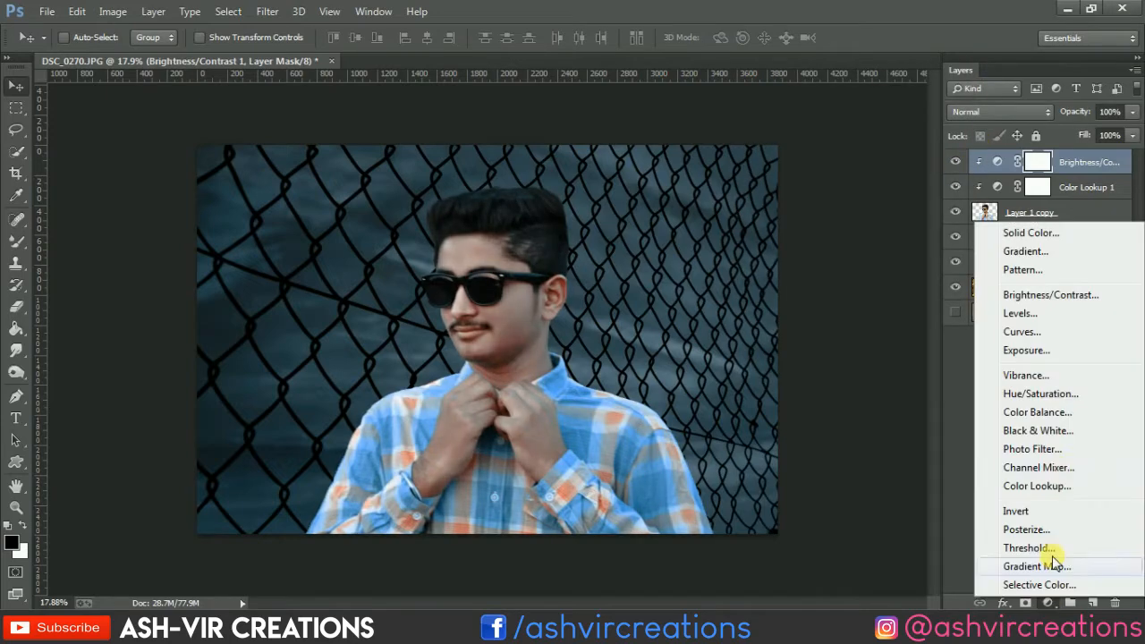
left_click(1038, 349)
left_click(842, 368)
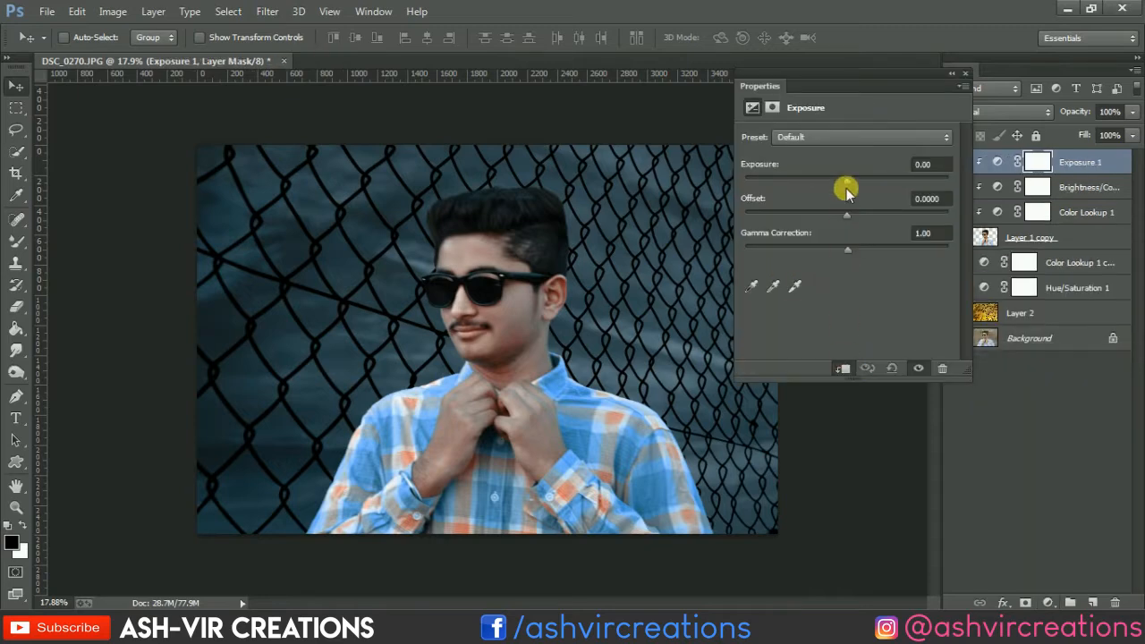
Set the adjustment's exposure to -0.06 and offset to 0, and compare its effect by toggling the layer's visibility
left_click_drag(848, 184, 845, 212)
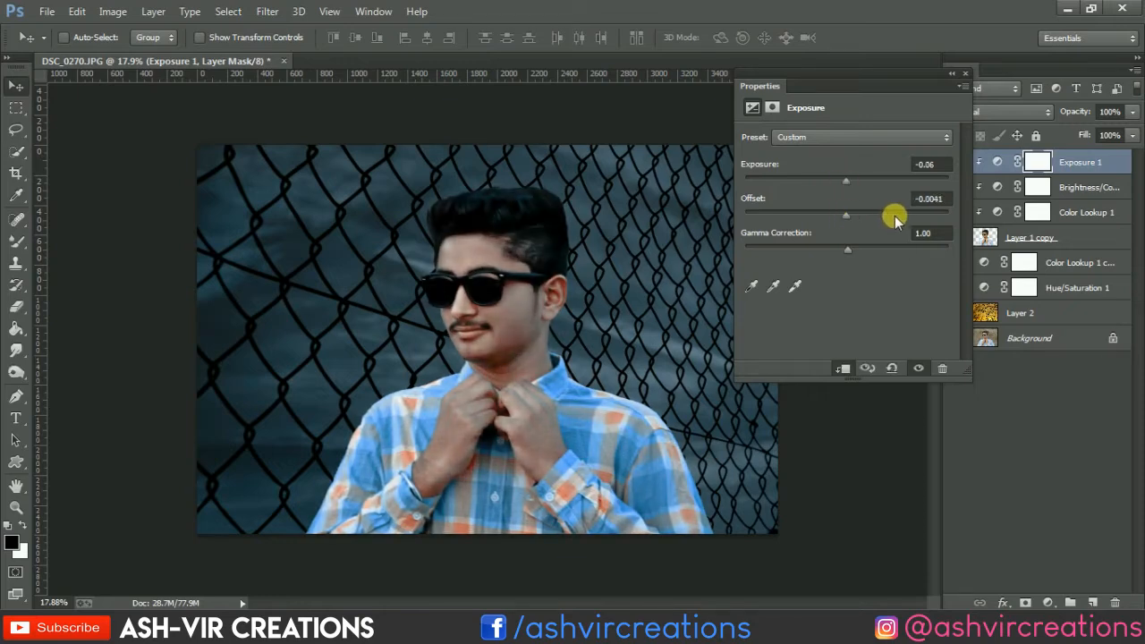
left_click(935, 199)
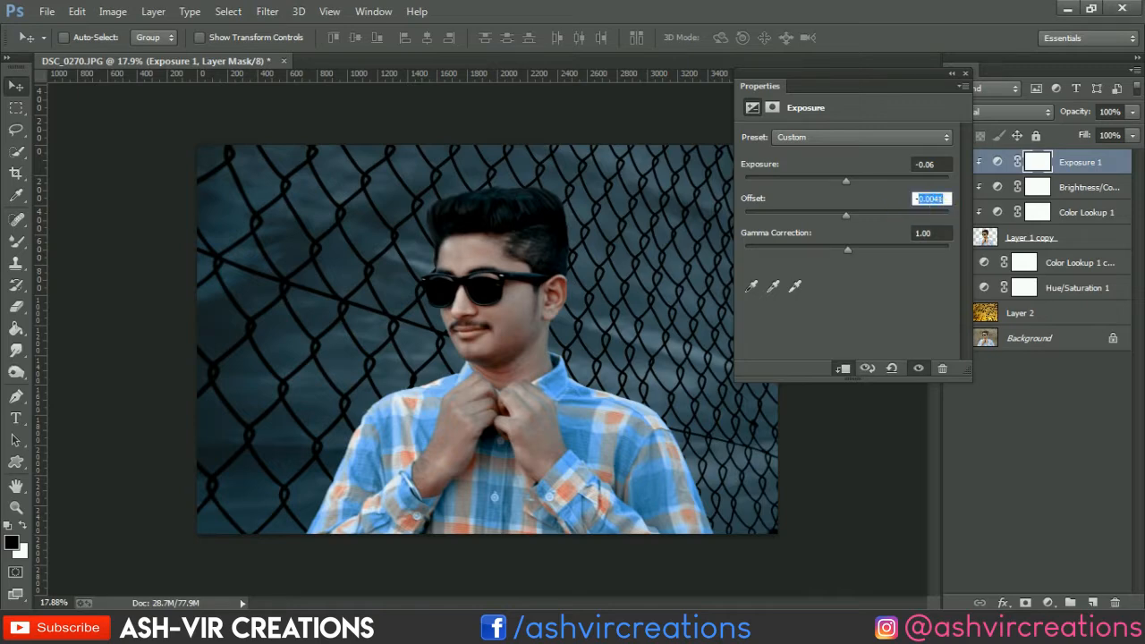
type("-0")
left_click_drag(828, 247, 848, 251)
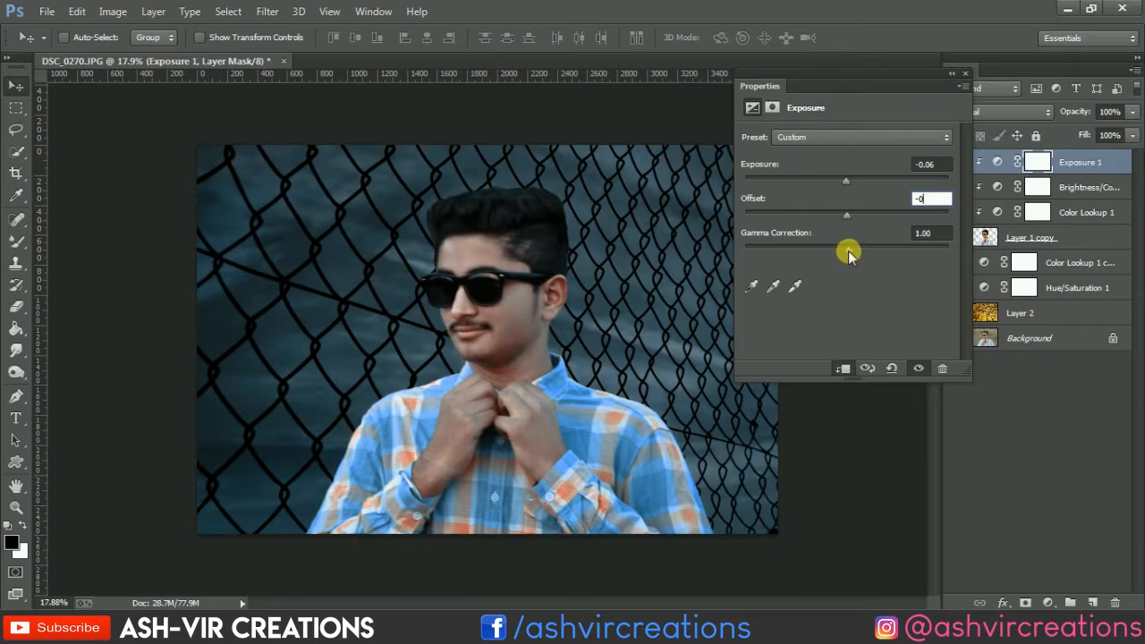
left_click(963, 69)
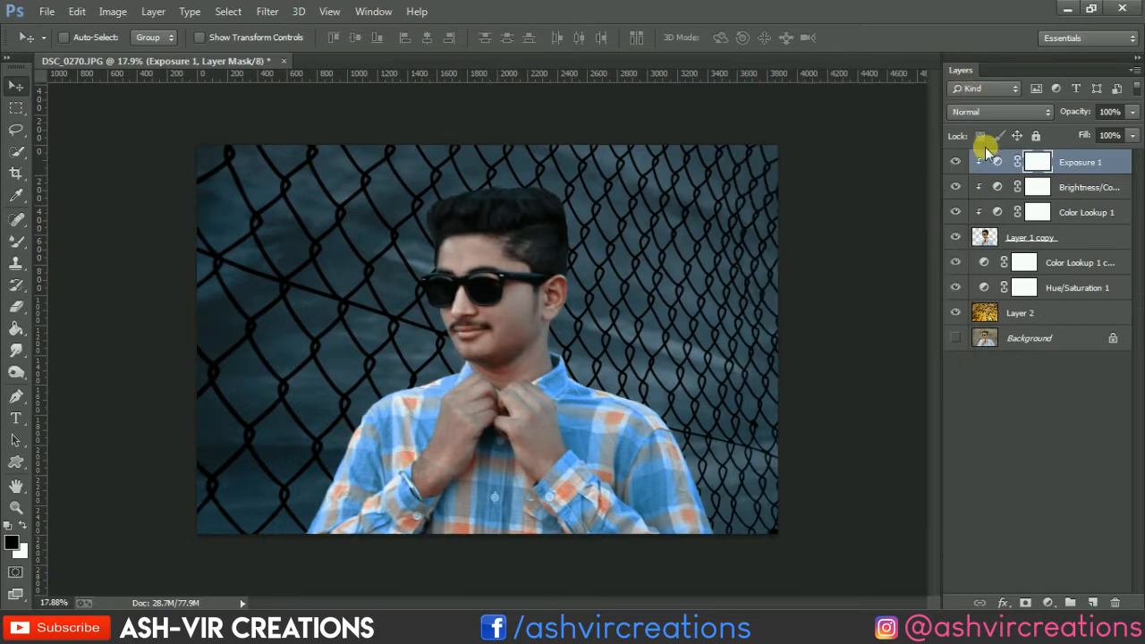
left_click(963, 162)
left_click(957, 162)
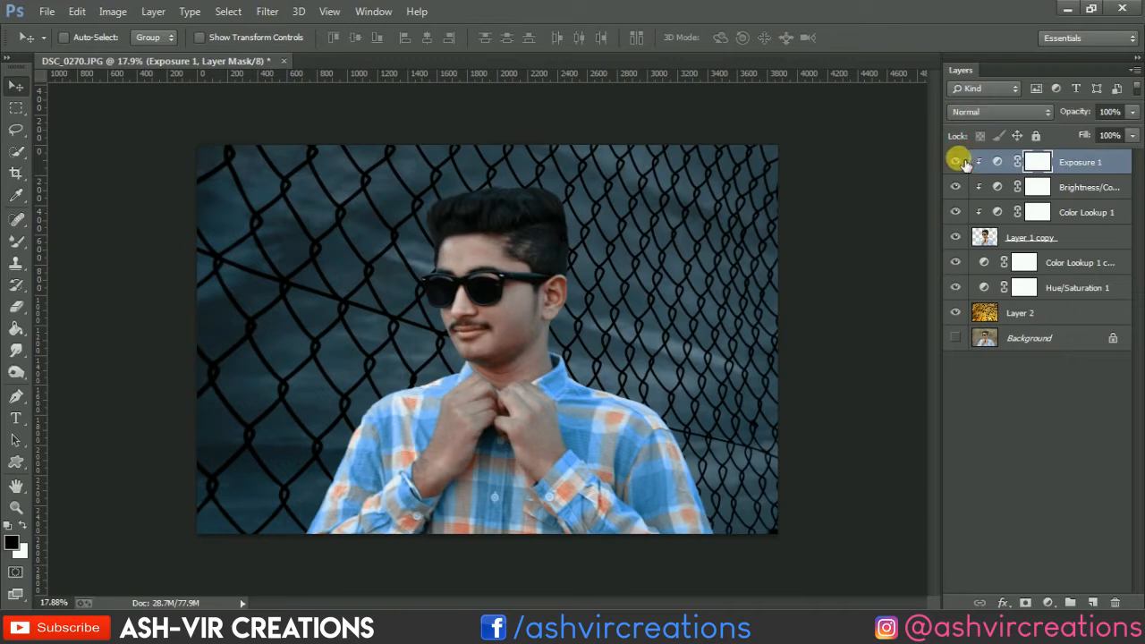
left_click(957, 162)
left_click(957, 162)
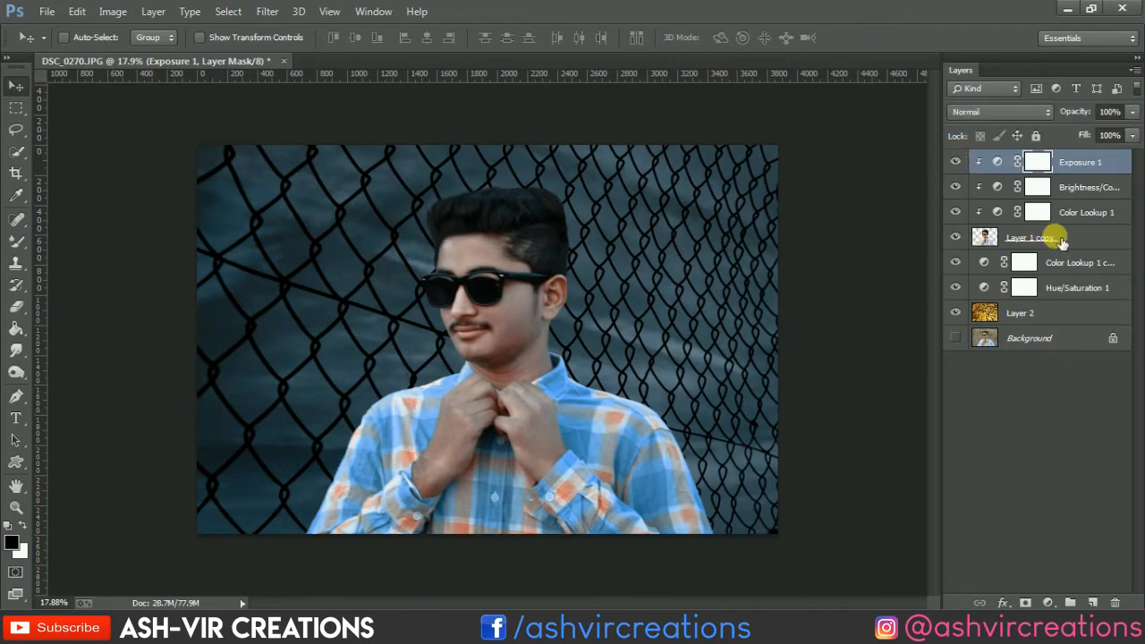
left_click(1064, 237, "shift")
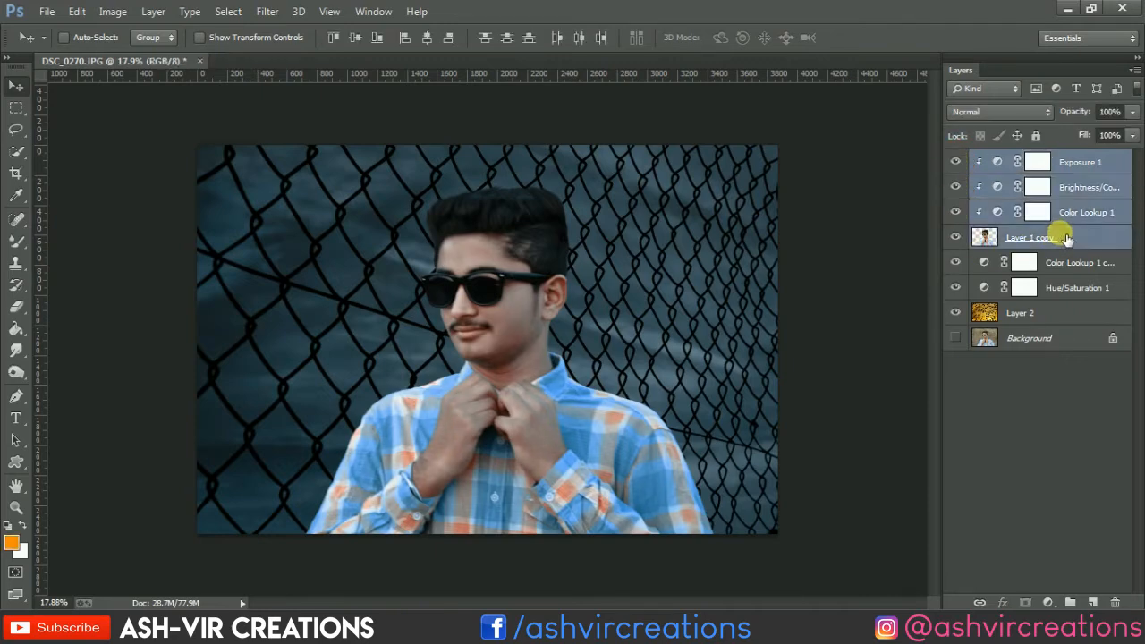
right_click(1065, 237)
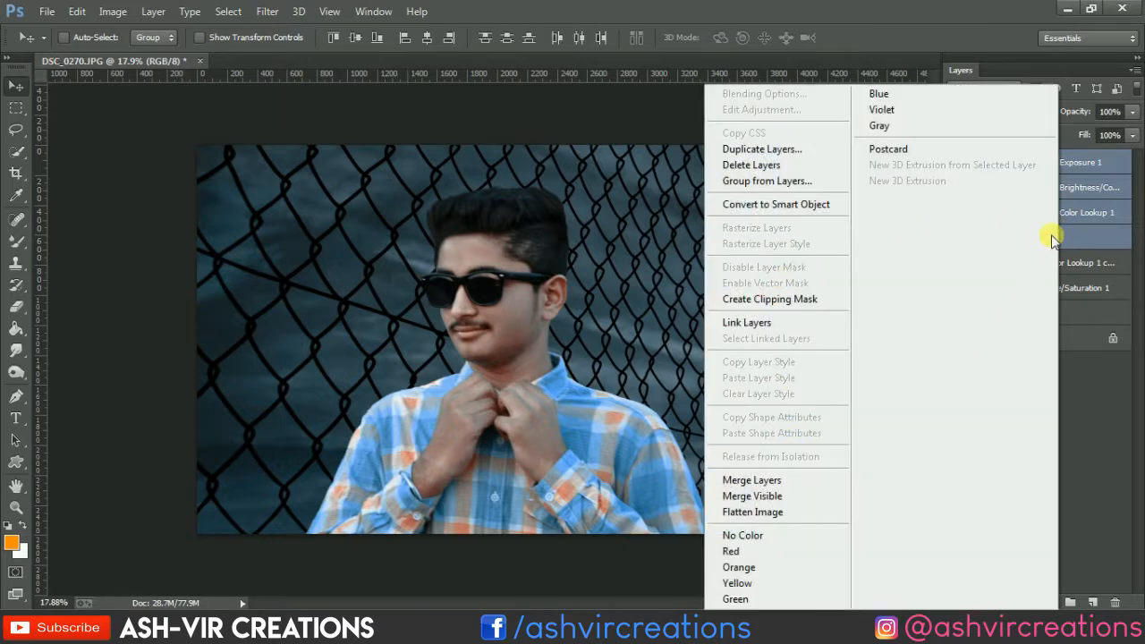
left_click(1054, 237)
left_click(1069, 234)
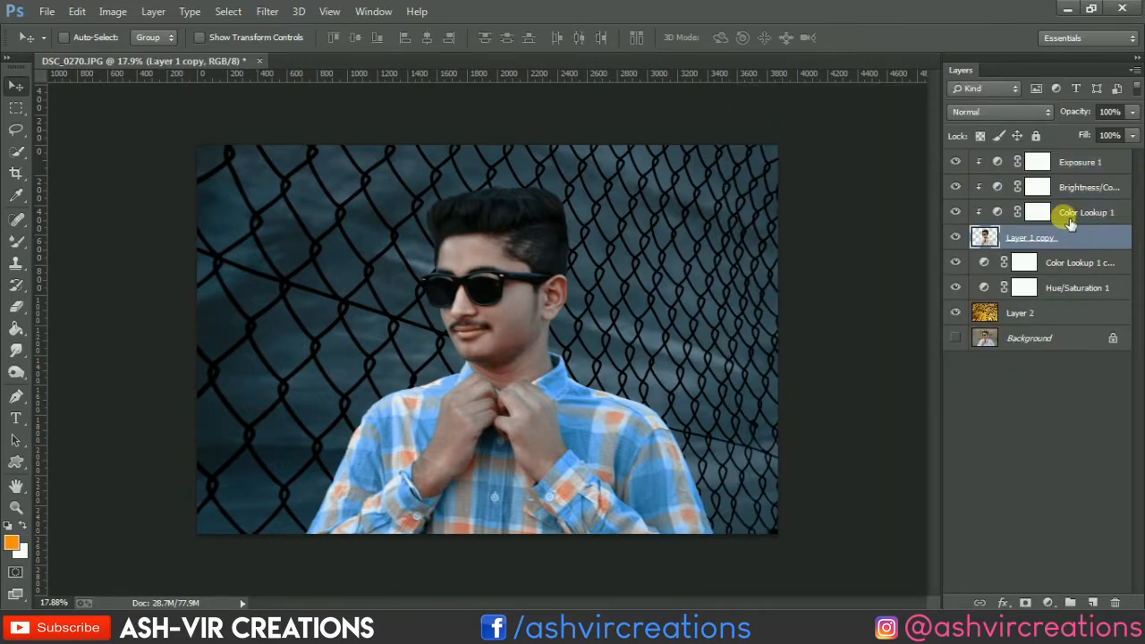
Add a Levels adjustment above the Exposure 1 layer and clip it to the man's layer
left_click(1078, 162)
left_click(1048, 603)
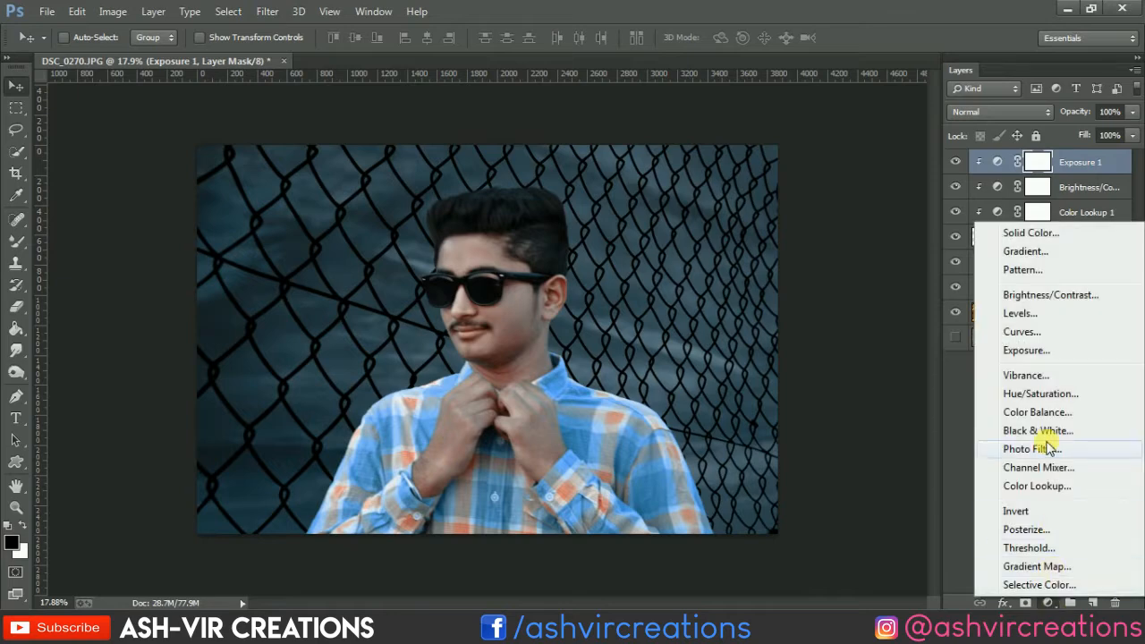
left_click(1038, 314)
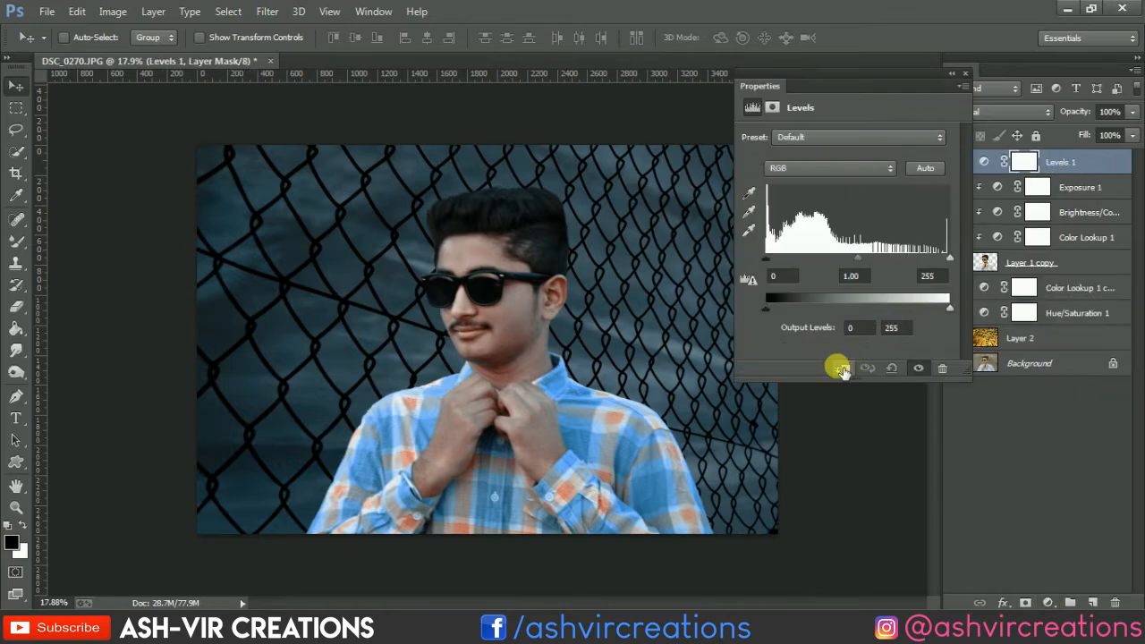
left_click(841, 370)
Lower the Levels output white value to 224 and compare the adjustment's effect by toggling its visibility
mouse_move(856, 261)
left_mouse_down()
mouse_move(869, 256)
mouse_move(856, 260)
left_mouse_up()
mouse_move(769, 253)
left_mouse_down()
mouse_move(787, 248)
mouse_move(767, 255)
left_mouse_up()
mouse_move(949, 257)
left_mouse_down()
mouse_move(907, 259)
mouse_move(949, 257)
left_mouse_up()
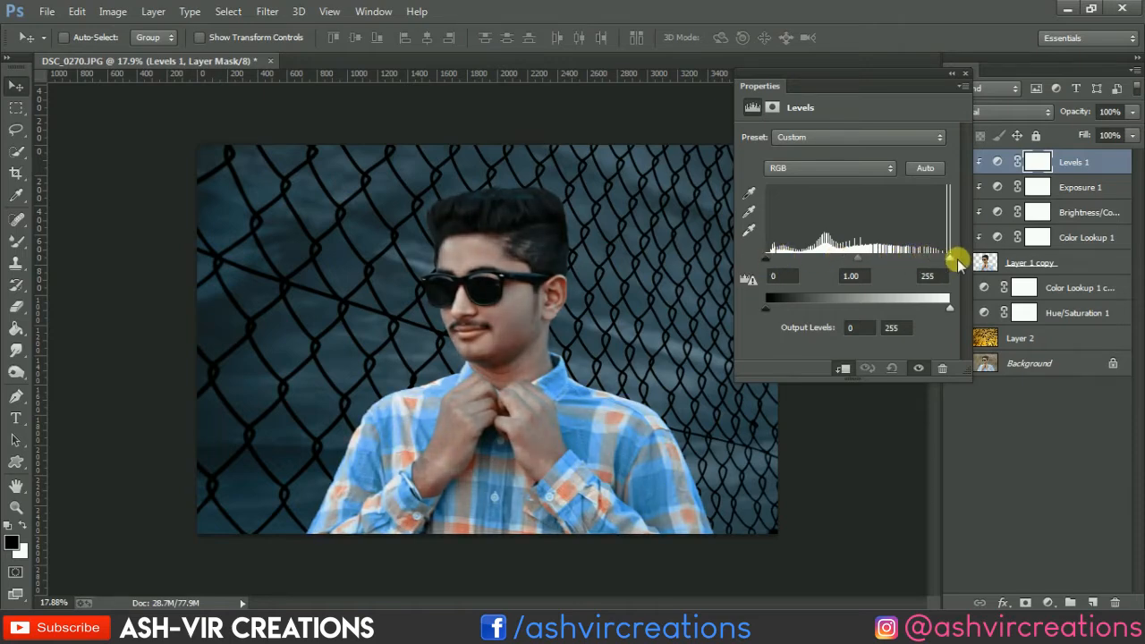
left_click_drag(779, 308, 766, 308)
left_click_drag(941, 308, 927, 311)
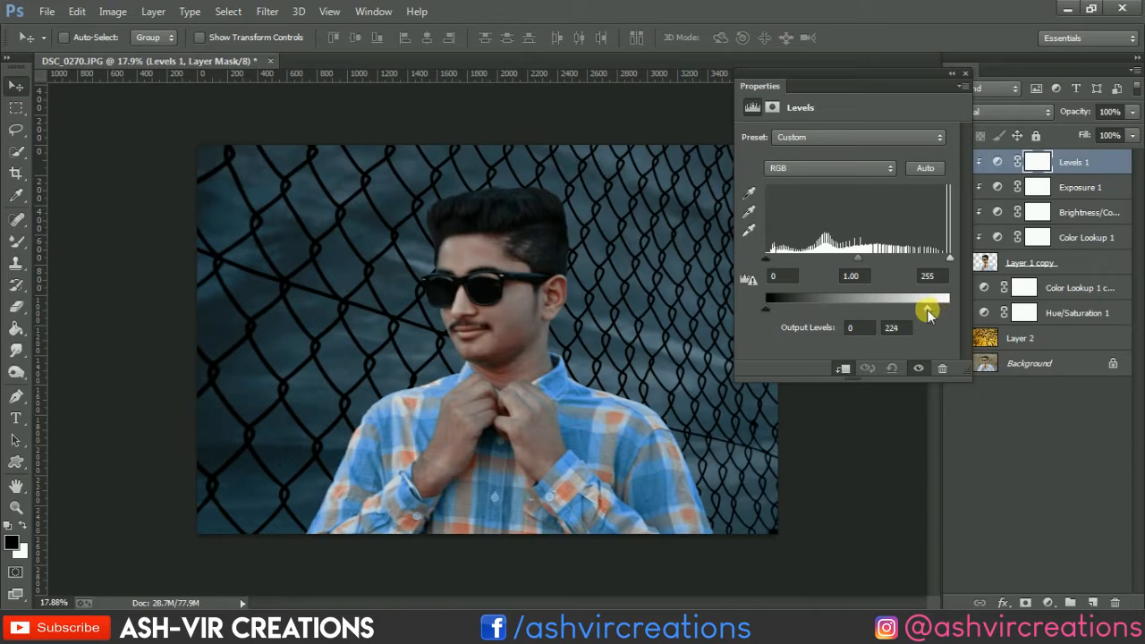
left_click(966, 73)
left_click(957, 161)
left_click(957, 162)
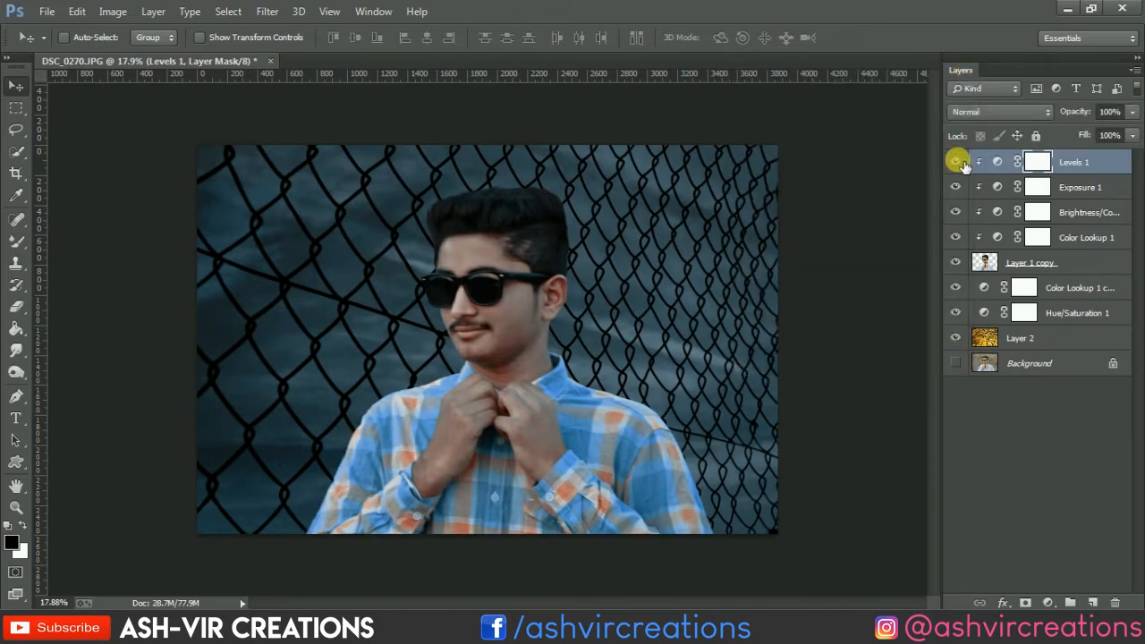
left_click(957, 163)
left_click(957, 162)
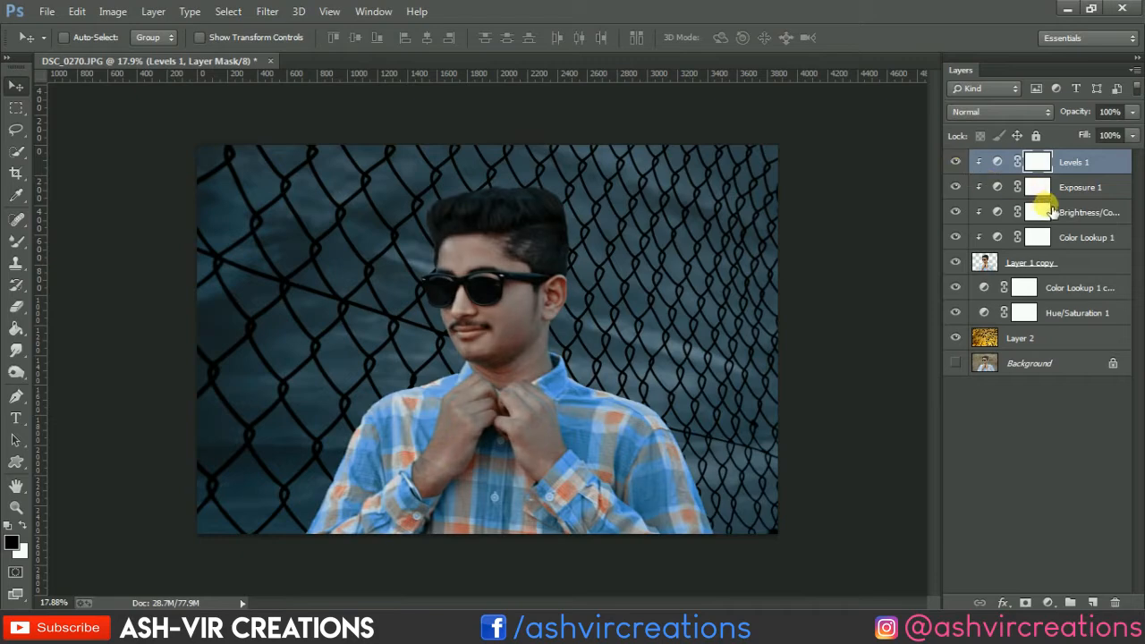
Merge Levels 1, Exposure 1, Brightness/Contrast 1 and Color Lookup 1 with Layer 1 copy into one layer
left_click(1069, 263, "shift")
right_click(1069, 263)
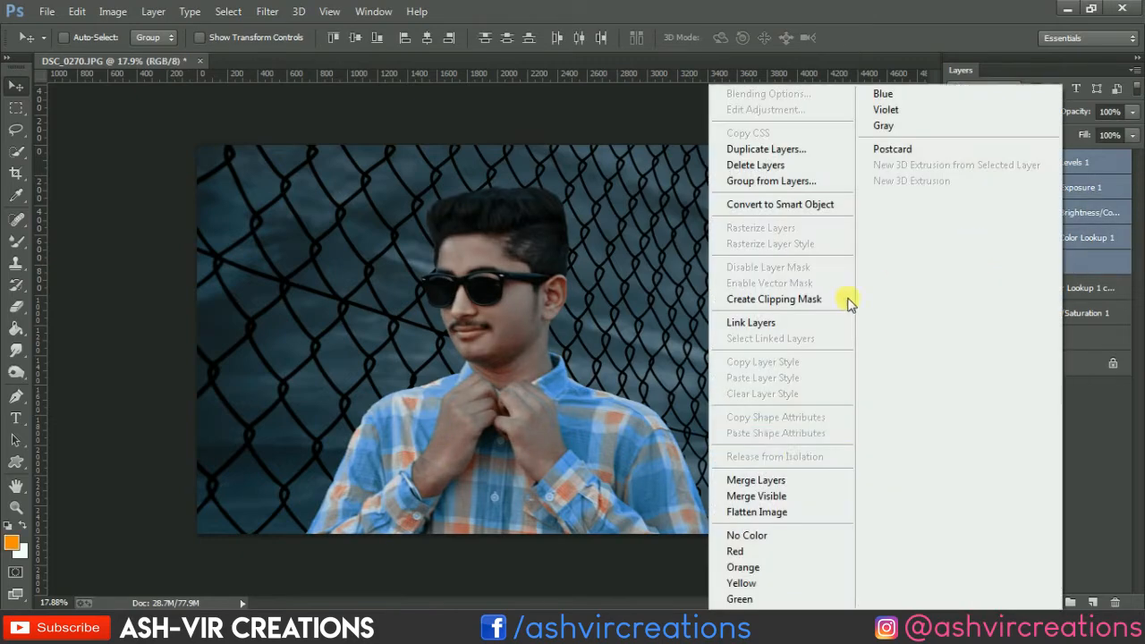
left_click(789, 478)
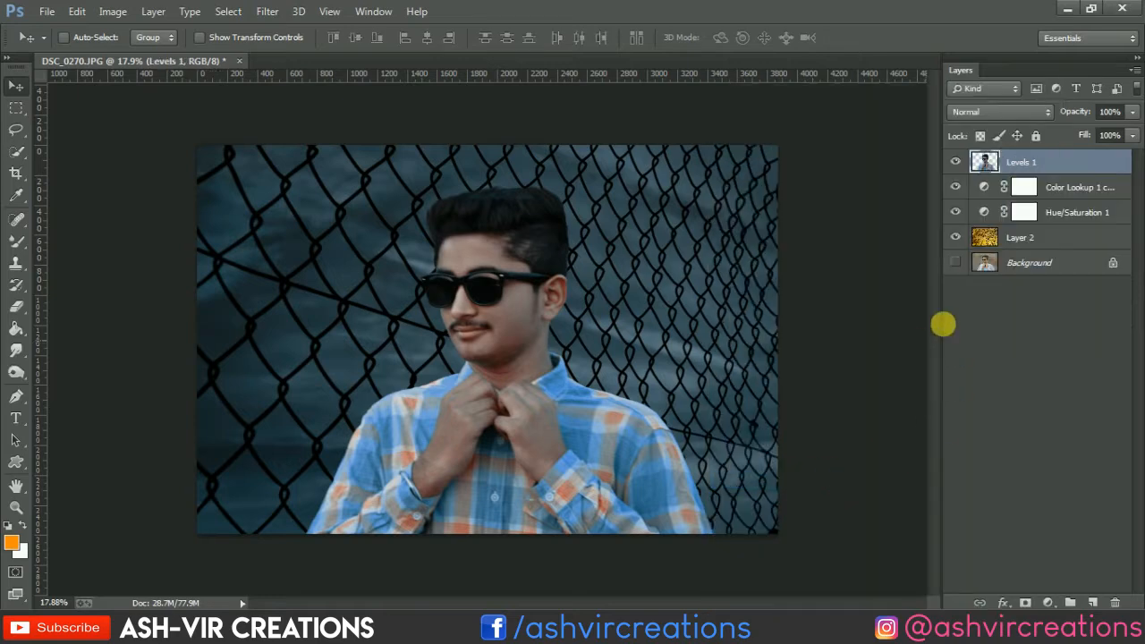
left_click(1050, 236, "shift")
right_click(1049, 235)
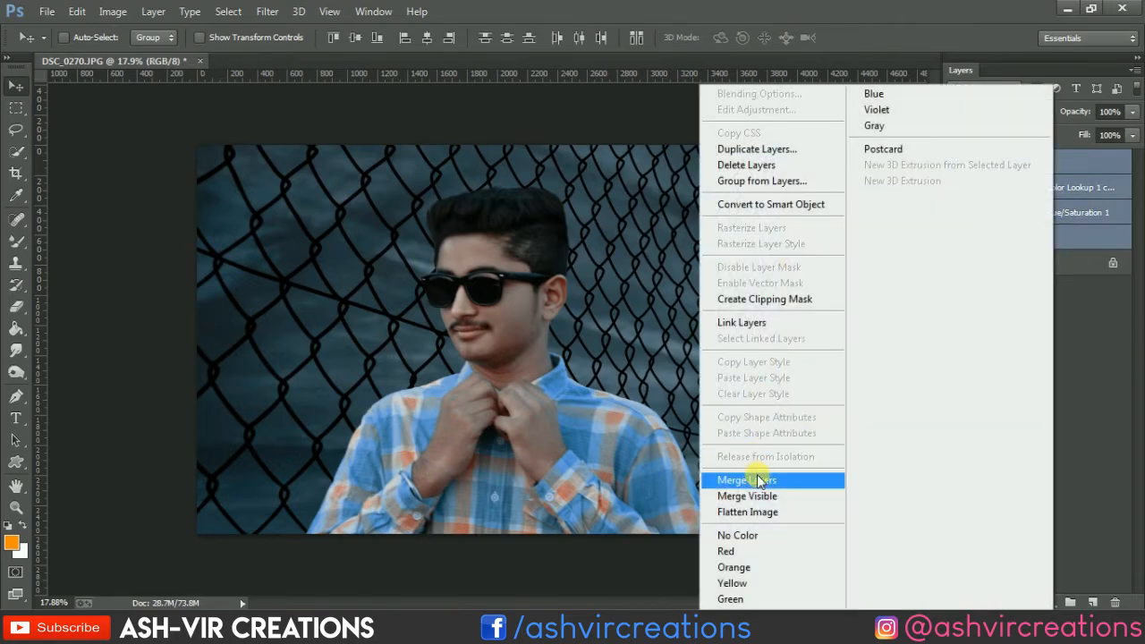
left_click(758, 482)
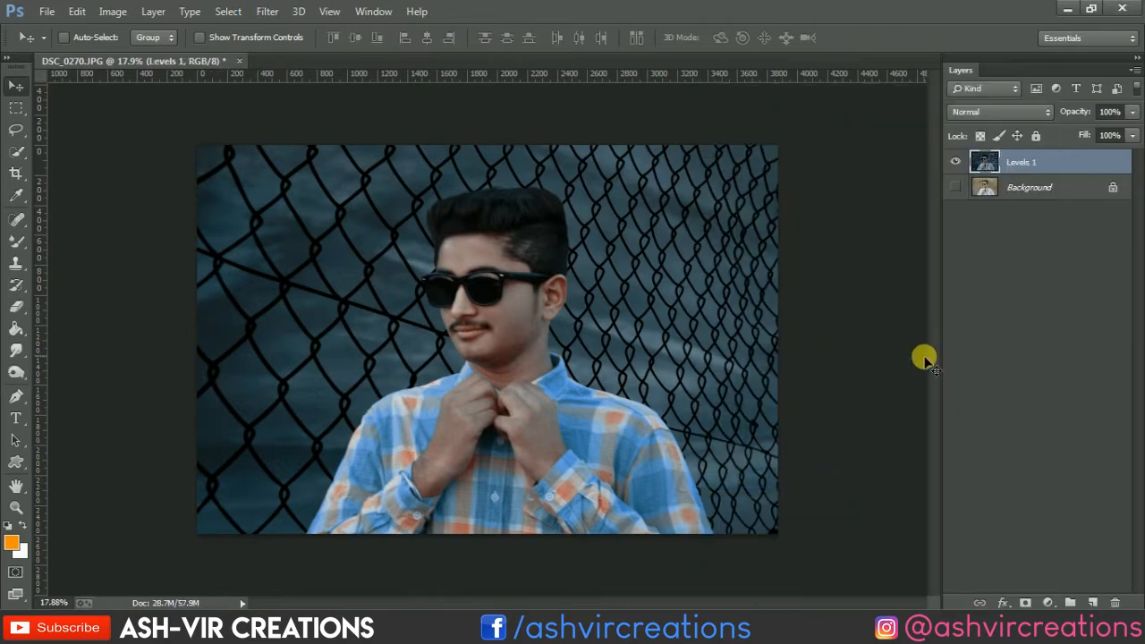
key("ctrl+z")
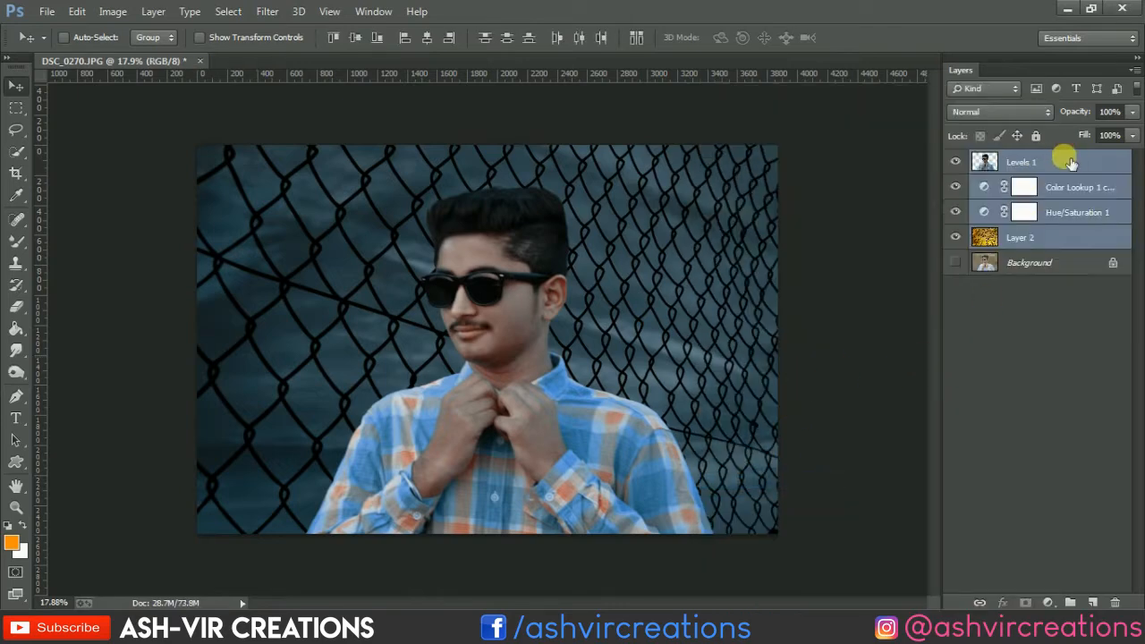
Add a Curves adjustment clipped to the merged man's layer, raise the midtones slightly, and compare its effect by toggling visibility
left_click(1071, 162)
left_click(1048, 601)
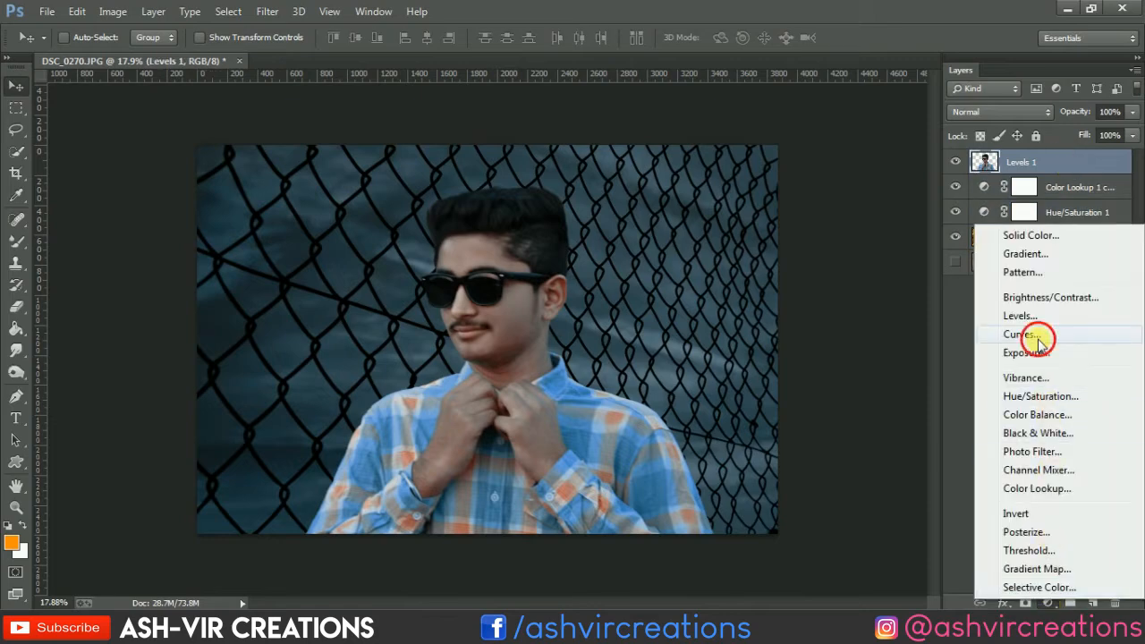
left_click(1039, 340)
left_click_drag(846, 274, 851, 264)
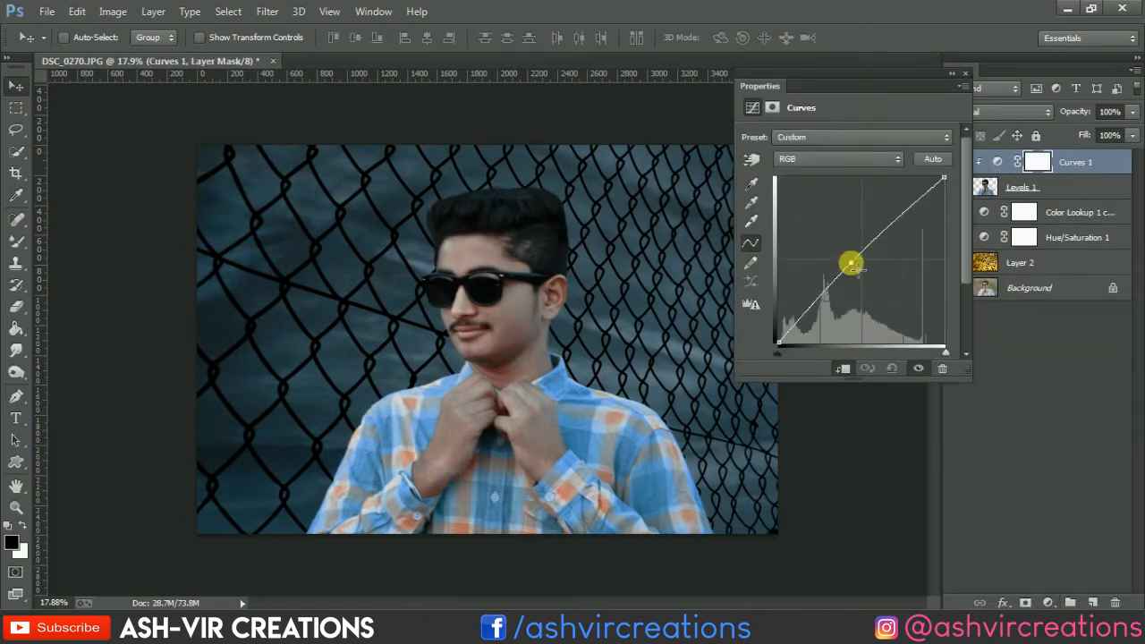
left_click(897, 206)
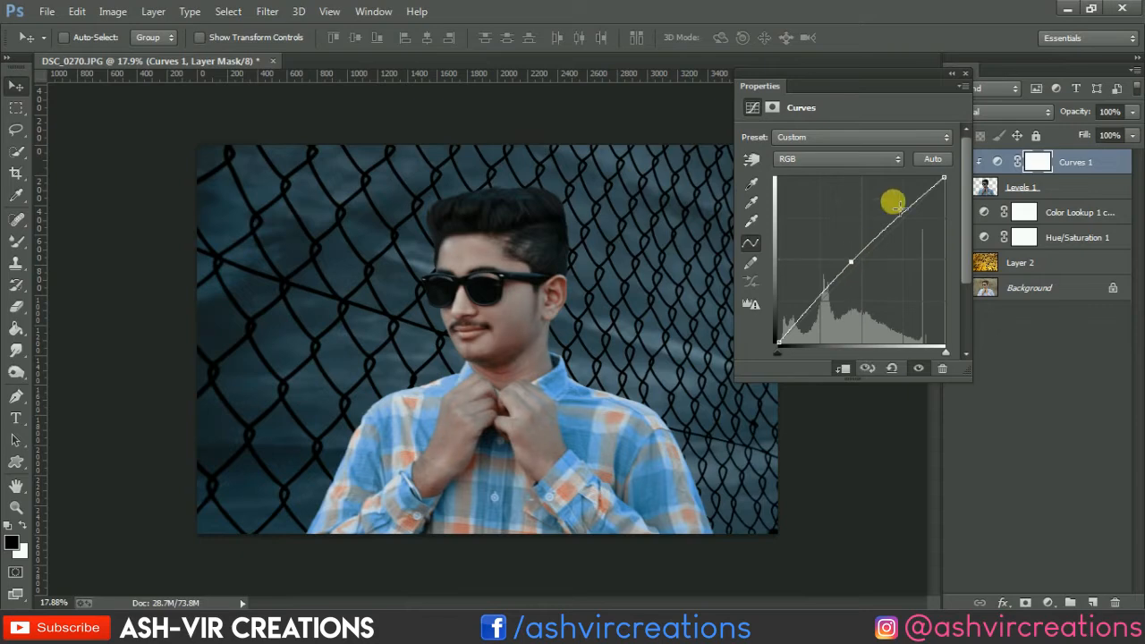
left_click(963, 72)
left_click(960, 161)
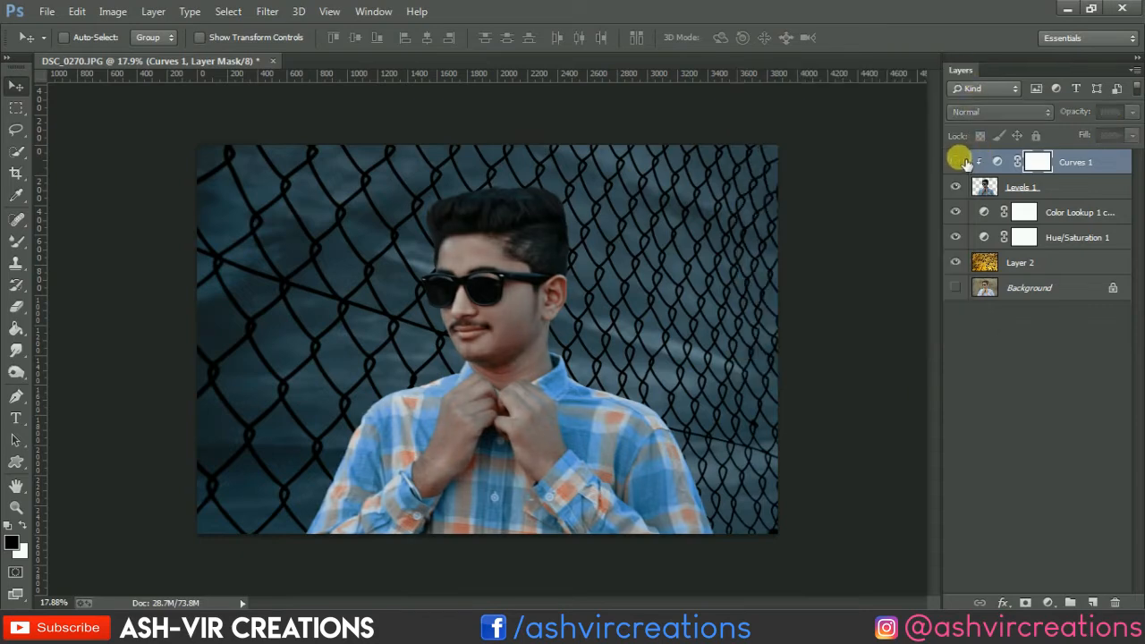
left_click(957, 161)
Merge all layers from Curves 1 down to Layer 2 into one layer, leaving out the Background
left_click(1029, 183, "shift")
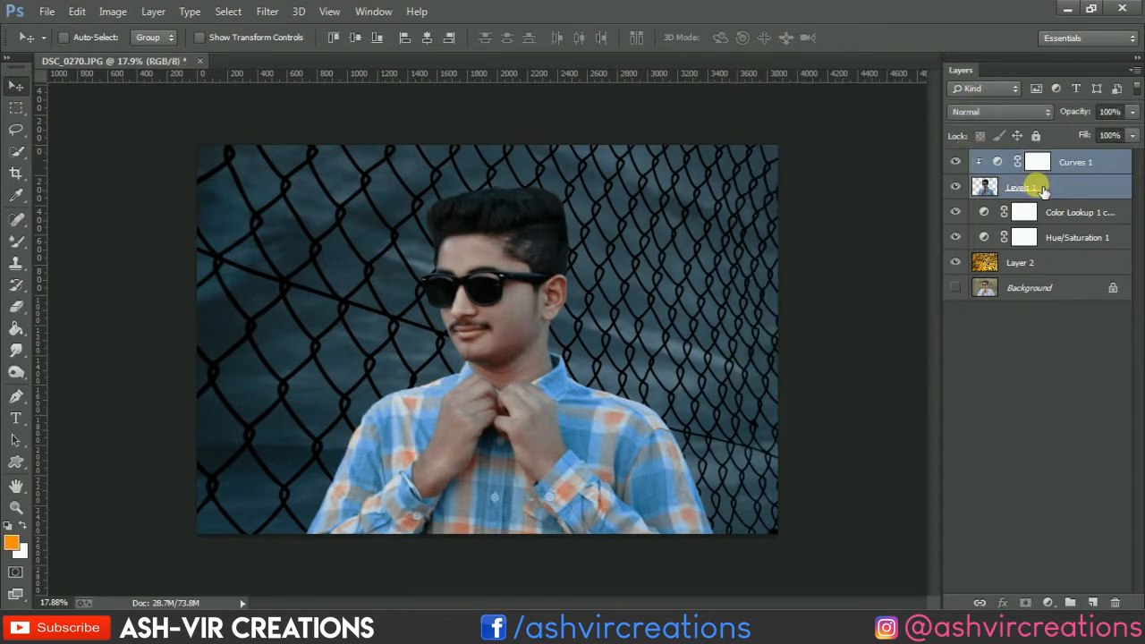
left_click(1079, 216, "shift")
left_click(1071, 261, "shift")
right_click(1070, 256)
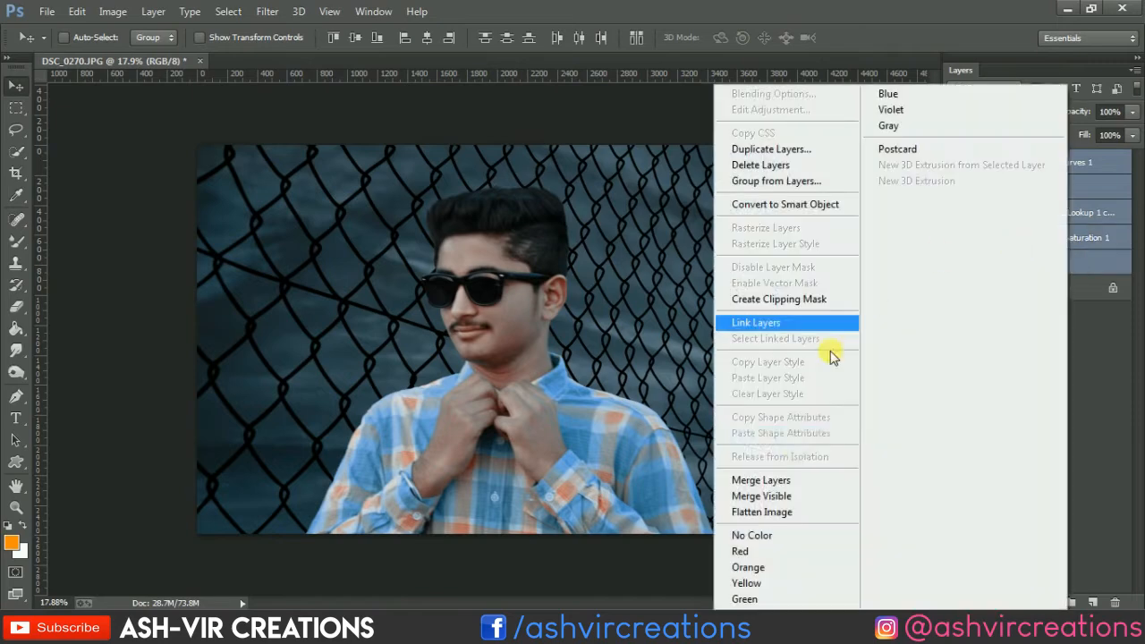
left_click(790, 479)
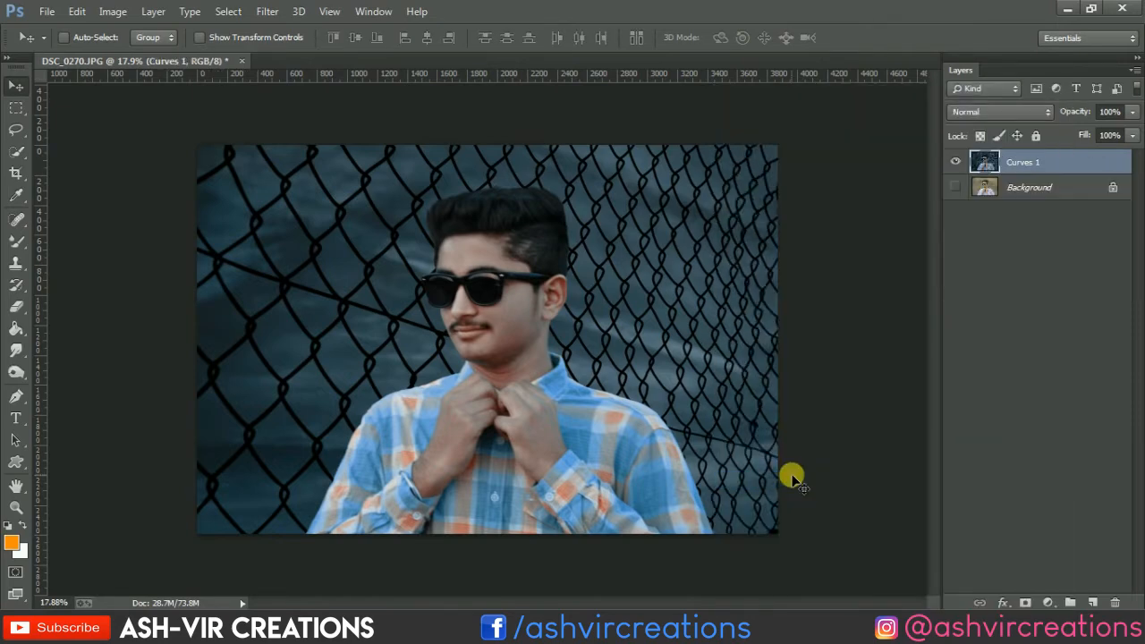
key("c")
key("v")
Open Lens Correction on the merged layer and set a custom vignette with amount -40 and midpoint +31
left_click(288, 15)
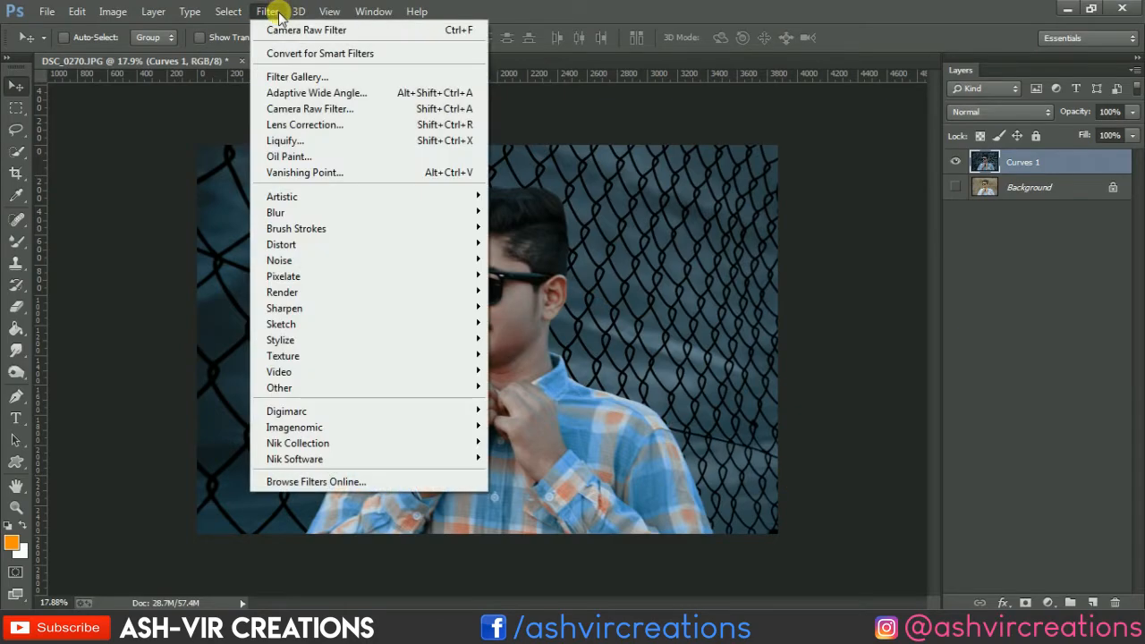
left_click(300, 120)
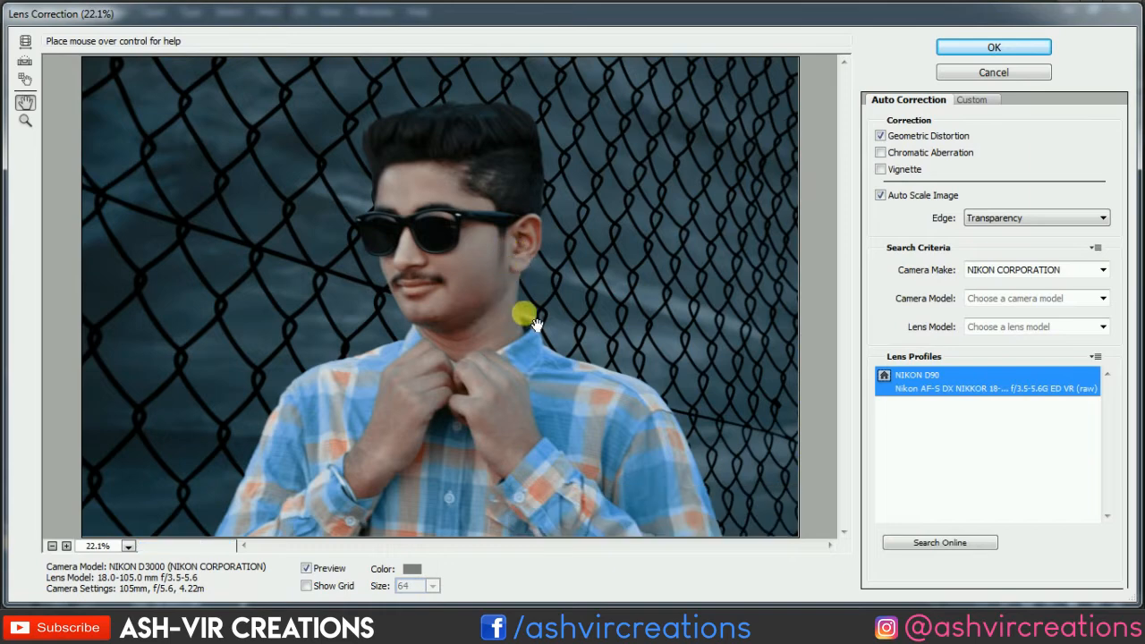
left_click(971, 102)
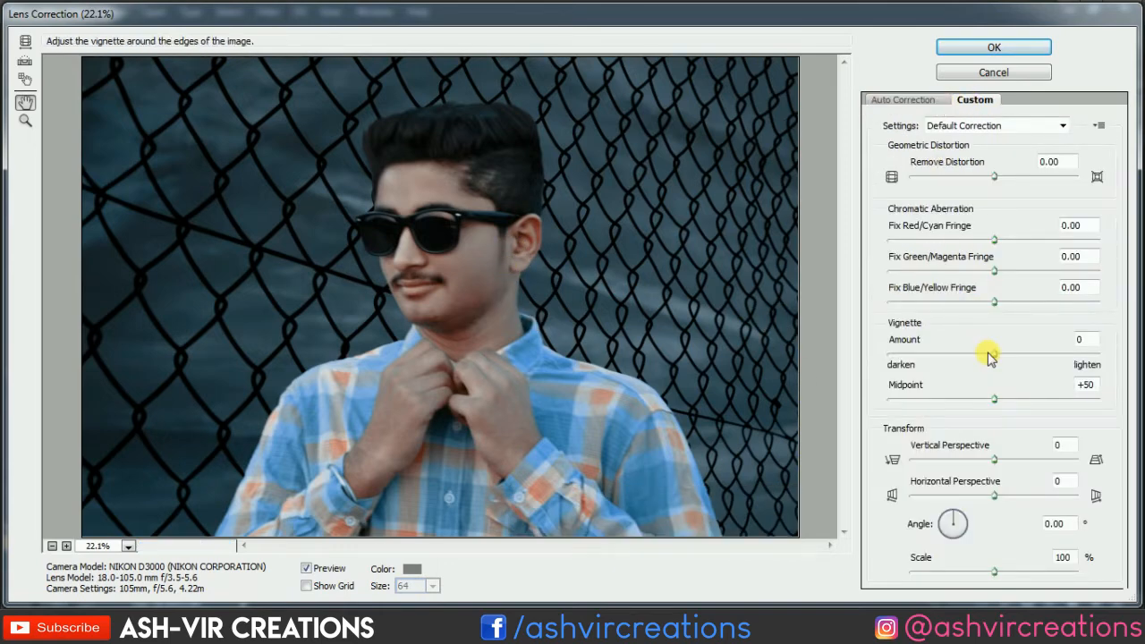
mouse_move(987, 355)
left_mouse_down()
mouse_move(1003, 358)
mouse_move(975, 356)
left_mouse_up()
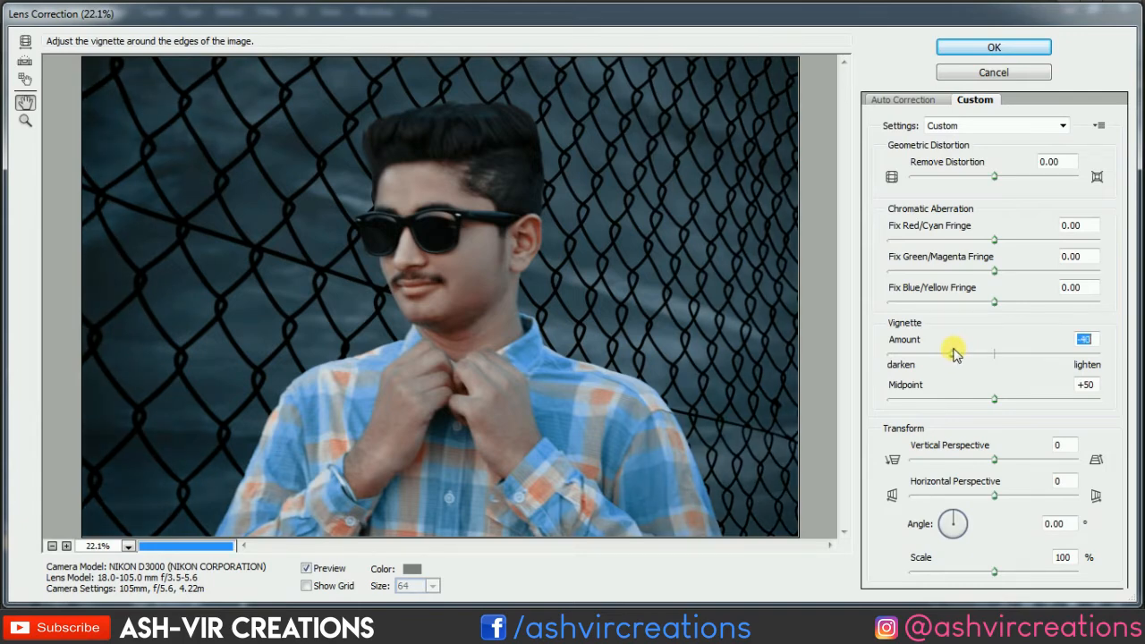
mouse_move(951, 395)
left_mouse_down()
mouse_move(936, 397)
mouse_move(965, 401)
mouse_move(954, 396)
left_mouse_up()
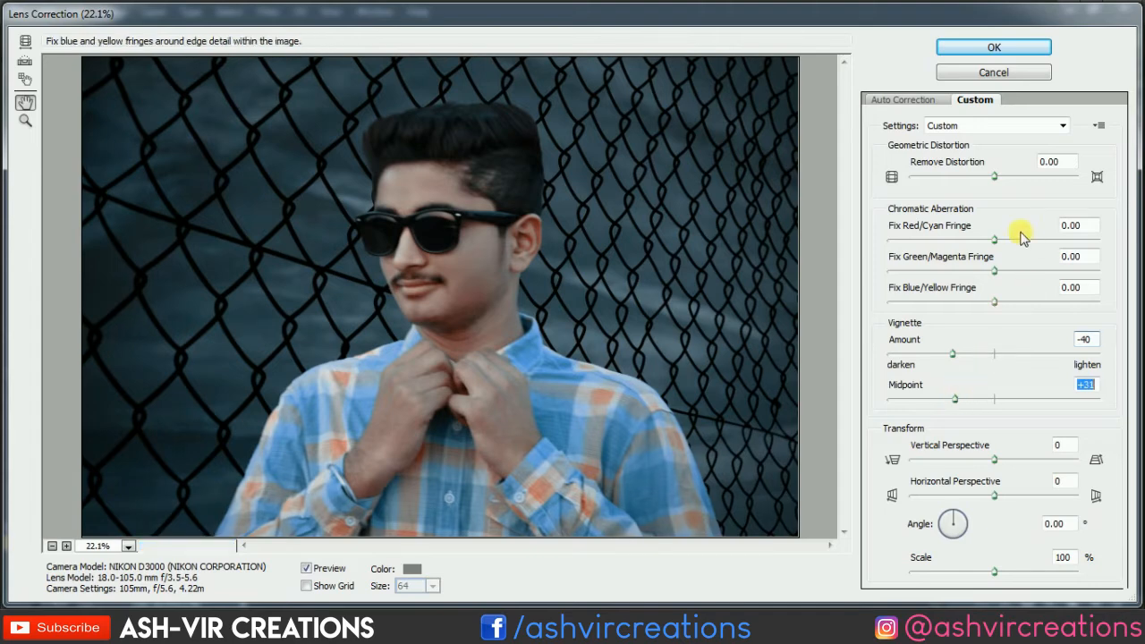
Set the fringe corrections to Red/Cyan +61.11, Green/Magenta +47.62 and Blue/Yellow +40.48, and apply the lens correction
left_click_drag(993, 238, 975, 242)
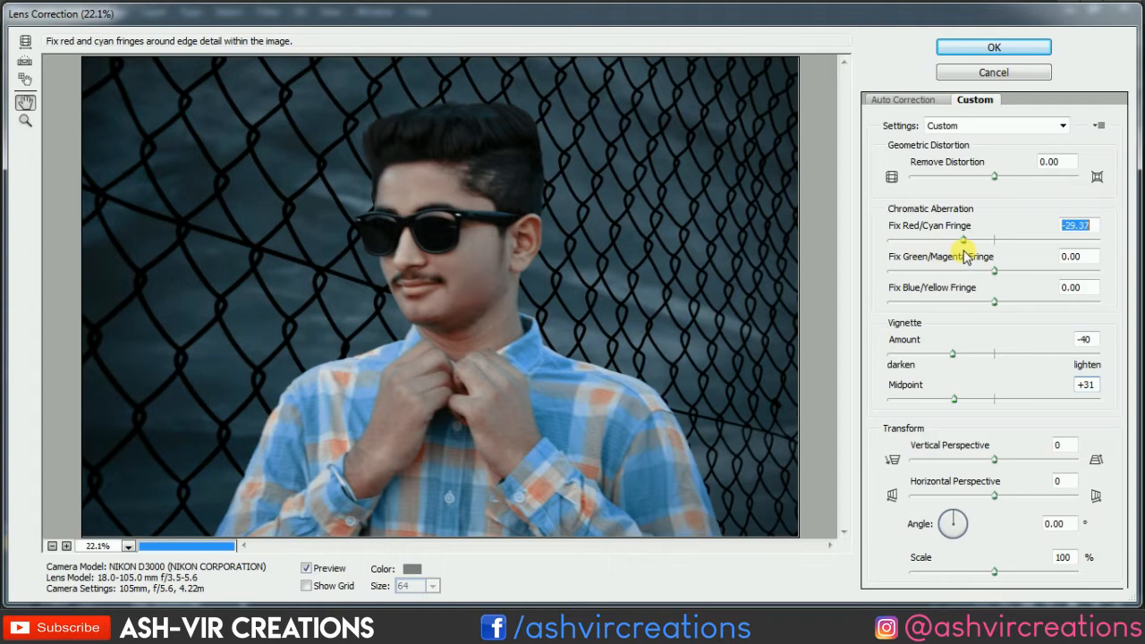
left_click_drag(926, 240, 1061, 241)
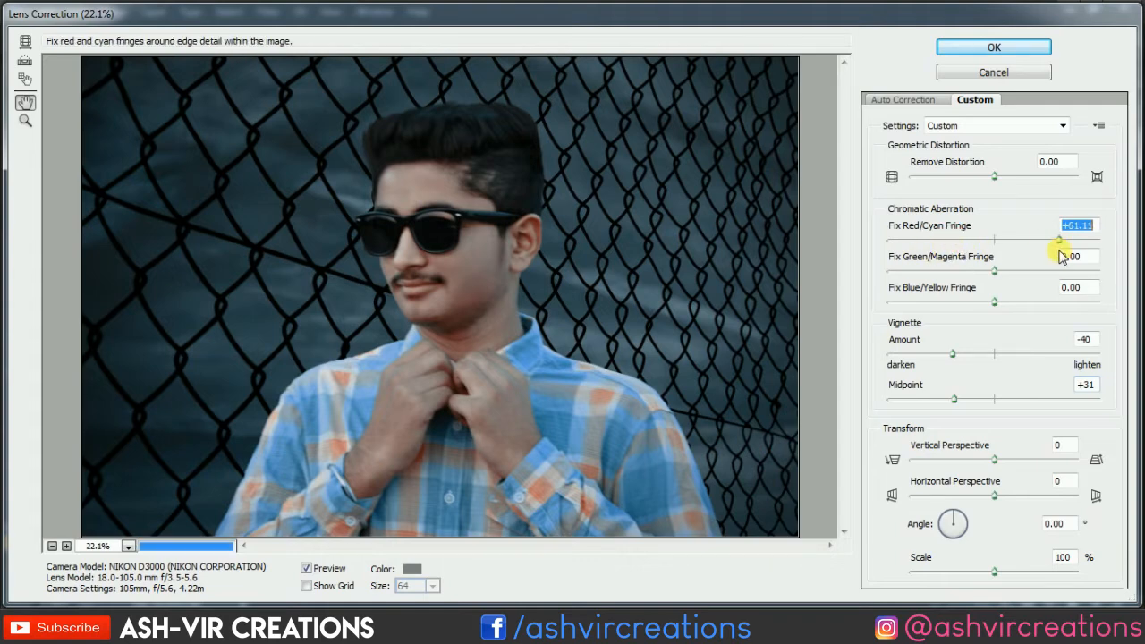
left_click_drag(993, 270, 998, 302)
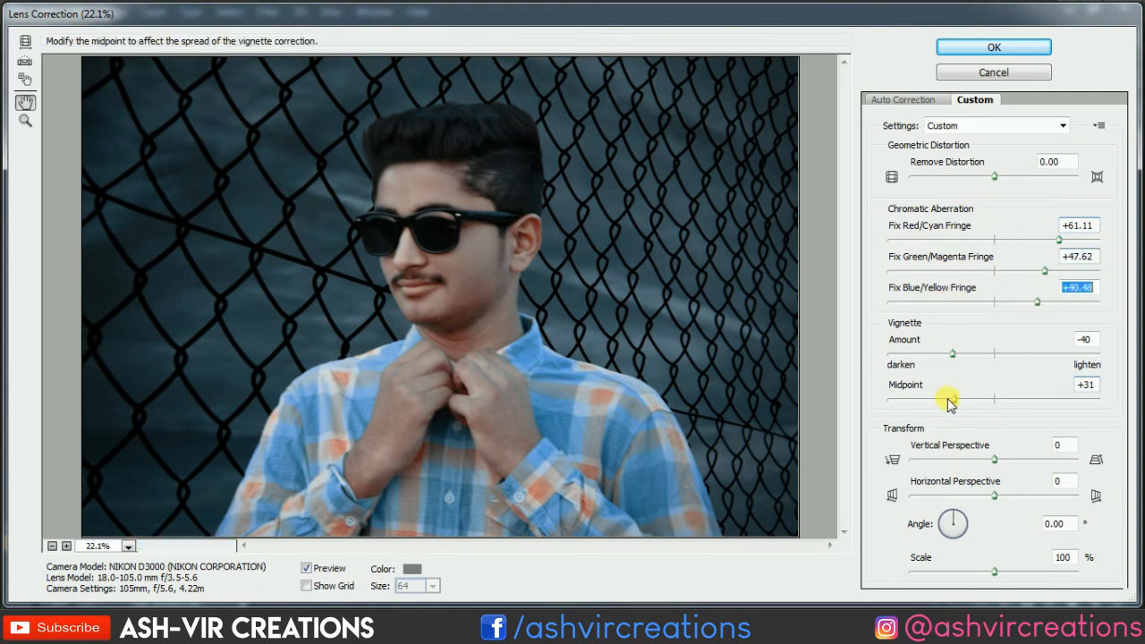
left_click(913, 100)
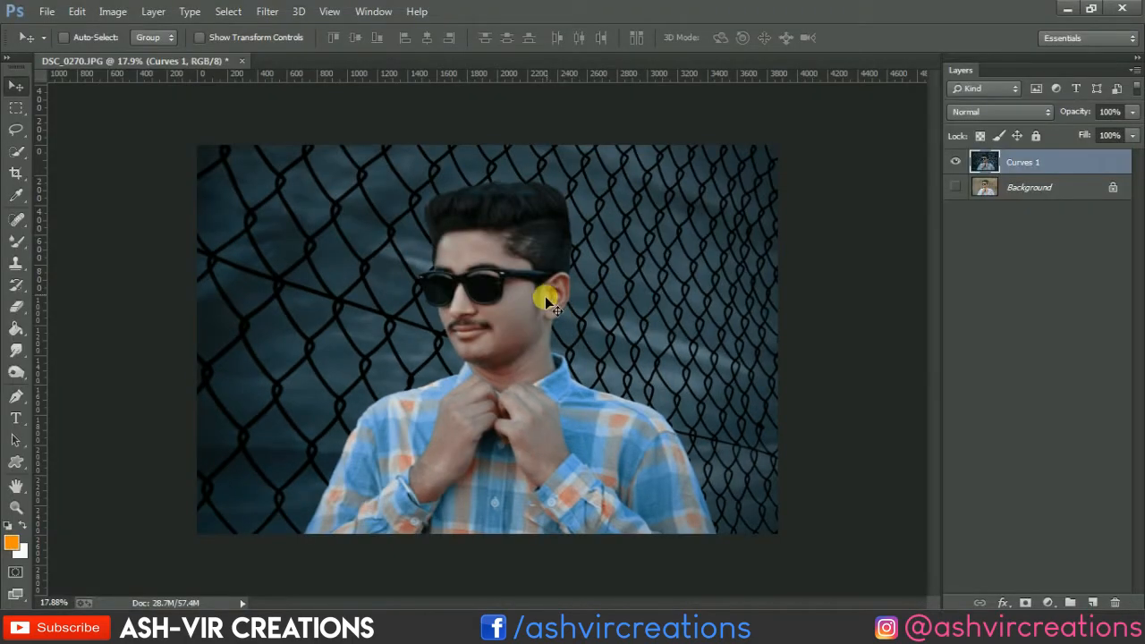
Open the Camera Raw Filter on the merged layer and cool the white balance temperature to -6
left_click(267, 10)
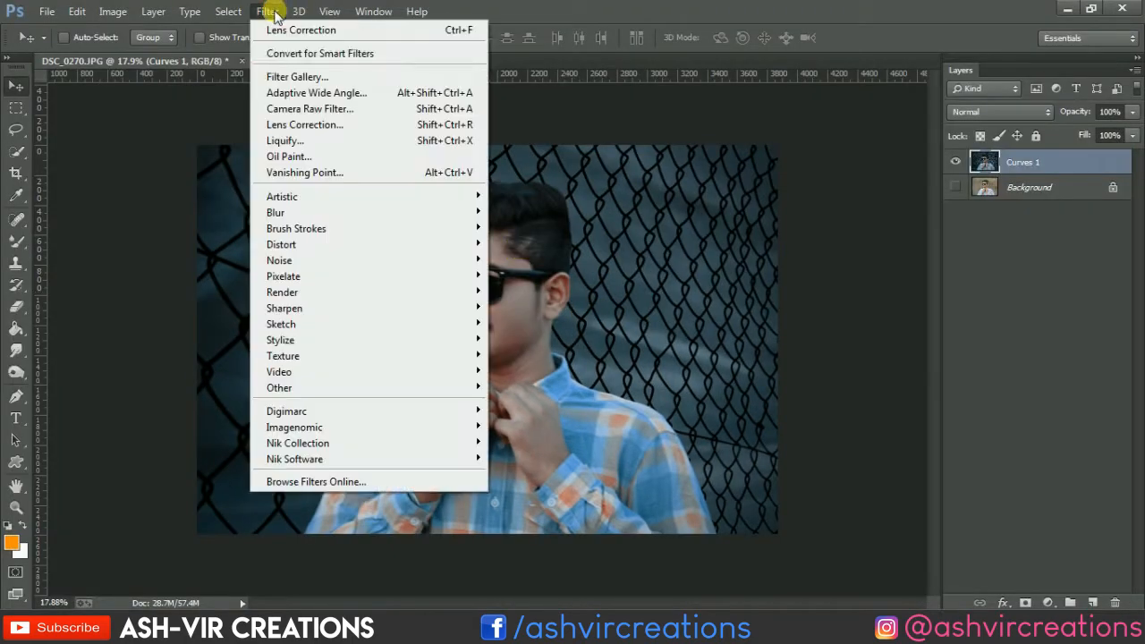
left_click(304, 108)
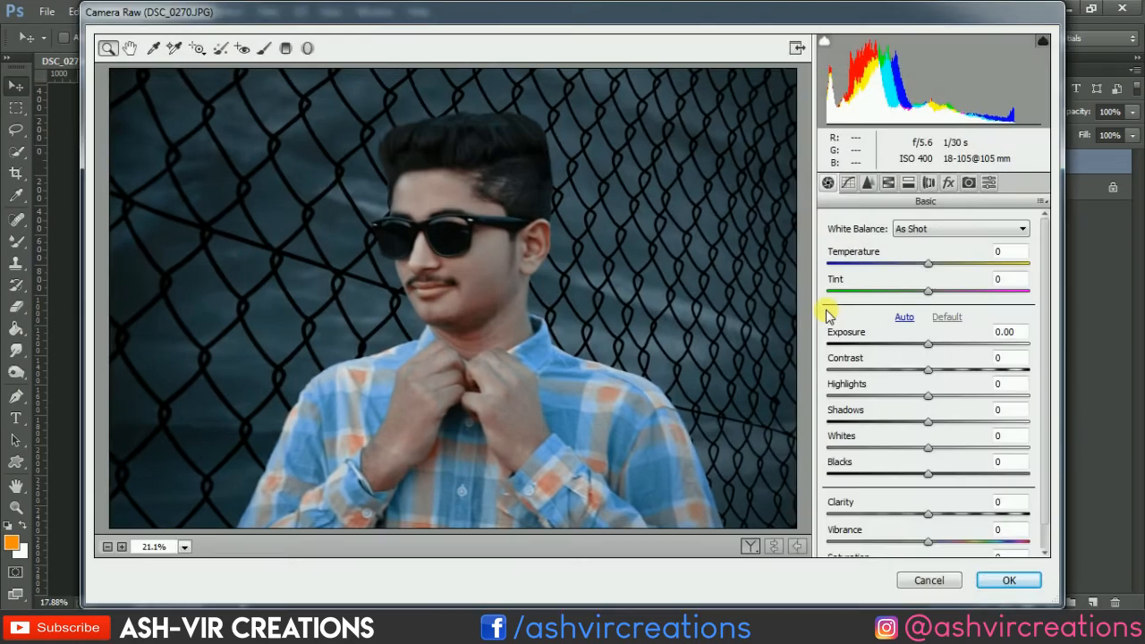
mouse_move(927, 263)
left_mouse_down()
mouse_move(909, 262)
mouse_move(922, 257)
left_mouse_up()
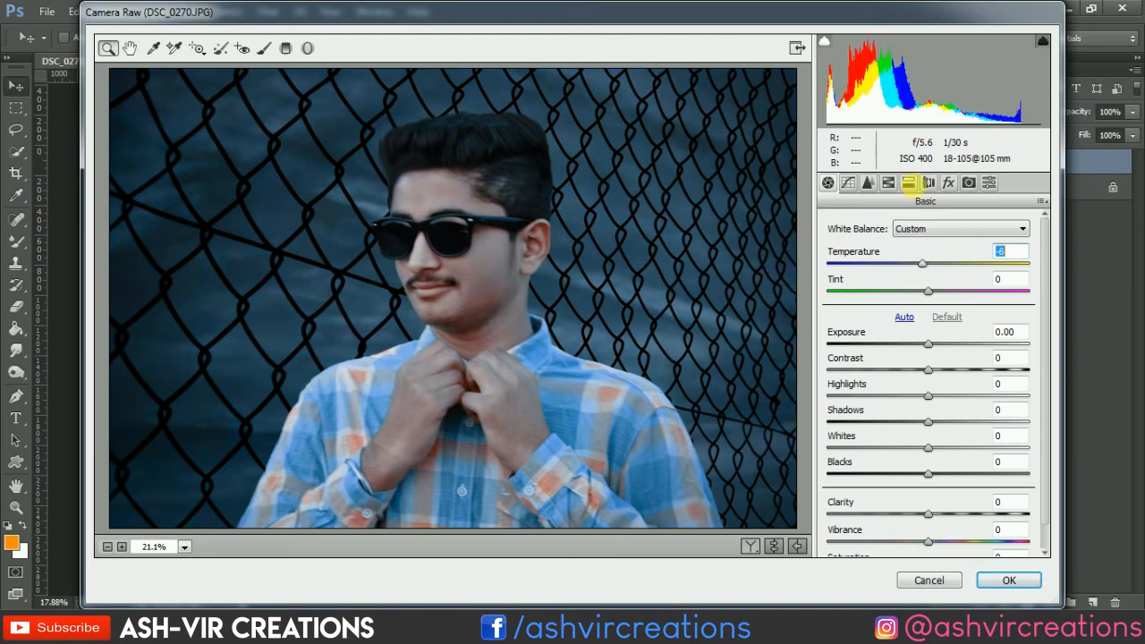
Raise the HSL saturation of the Aquas to +98 and the Blues to +38
left_click(888, 182)
left_click_drag(933, 416, 1028, 430)
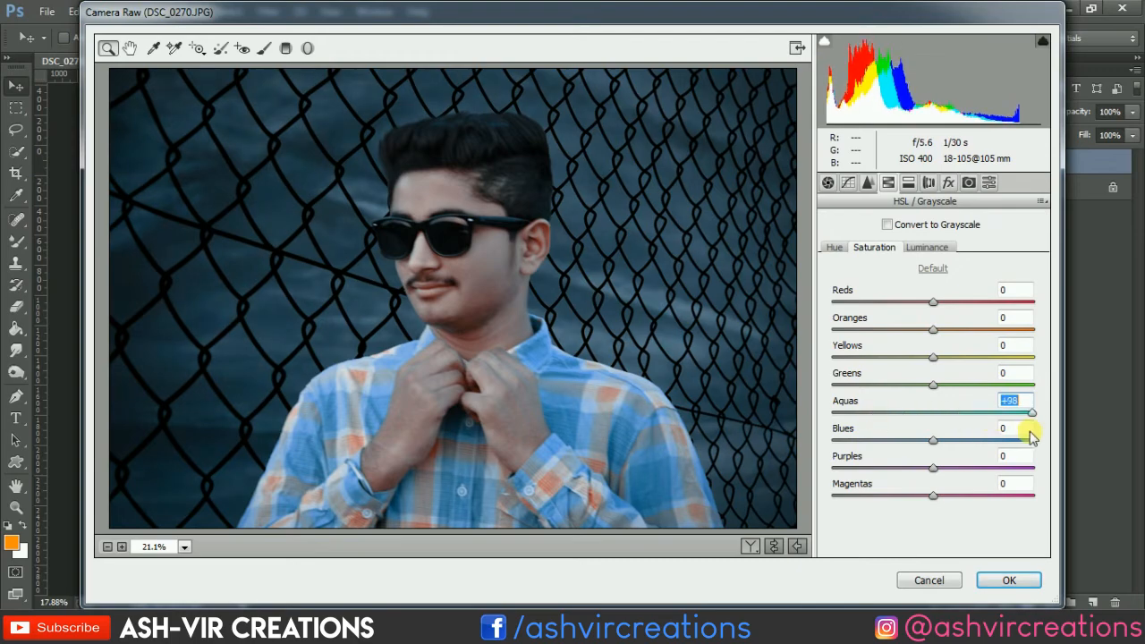
left_click_drag(932, 440, 972, 448)
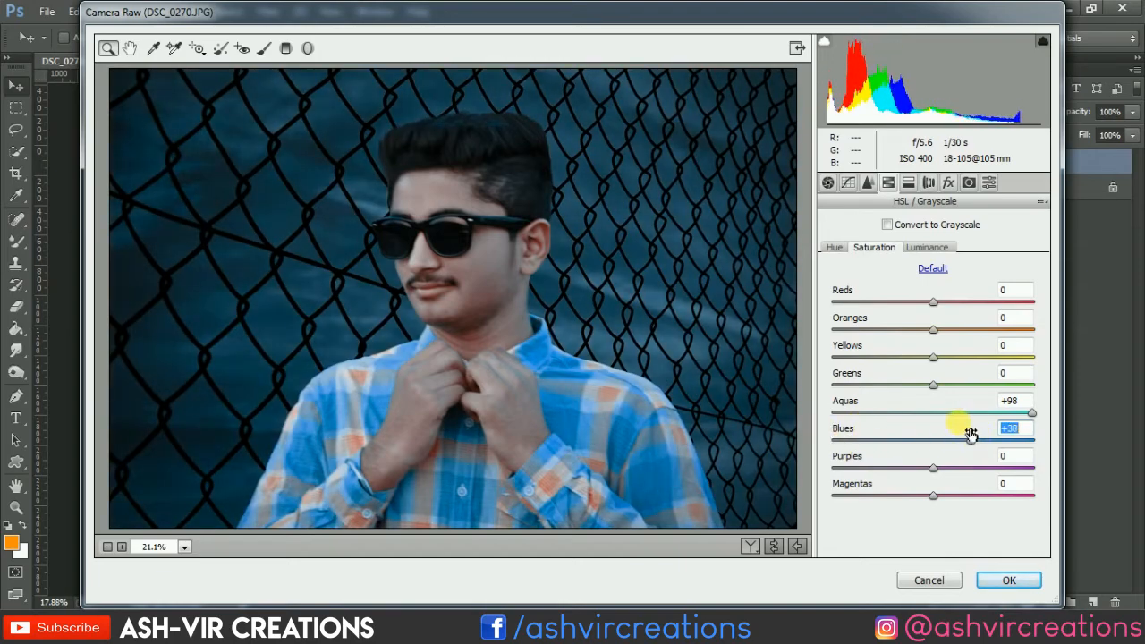
Try an HSL saturation of +18 for the Yellows and +100 for the Oranges
left_click_drag(937, 362, 907, 358)
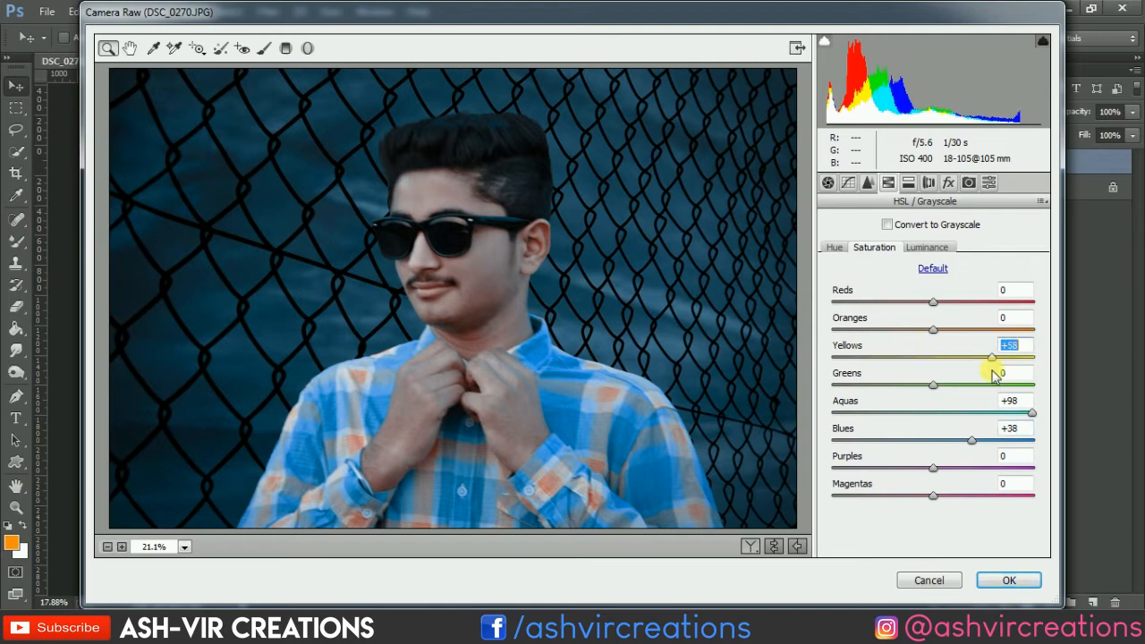
left_click(951, 354)
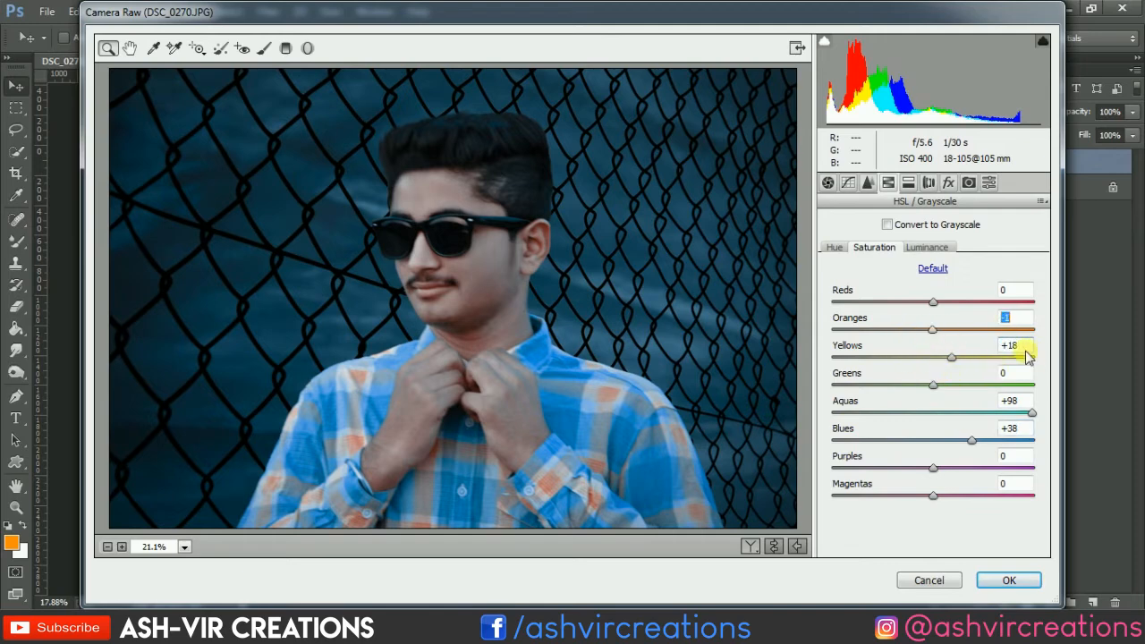
left_click(1001, 330)
type("0")
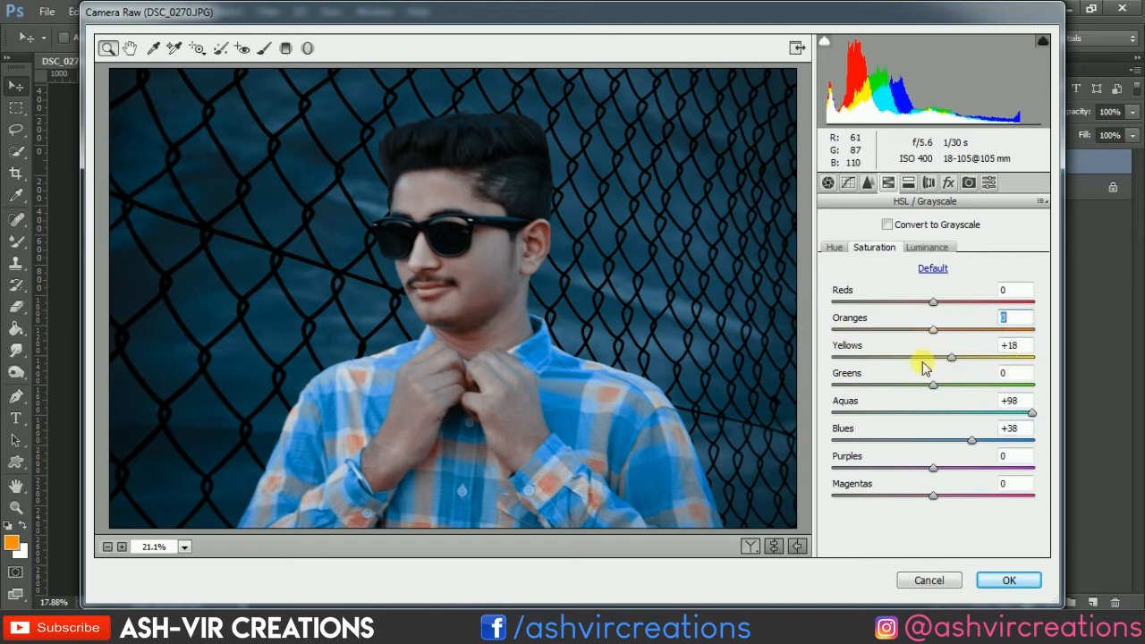
key("Return")
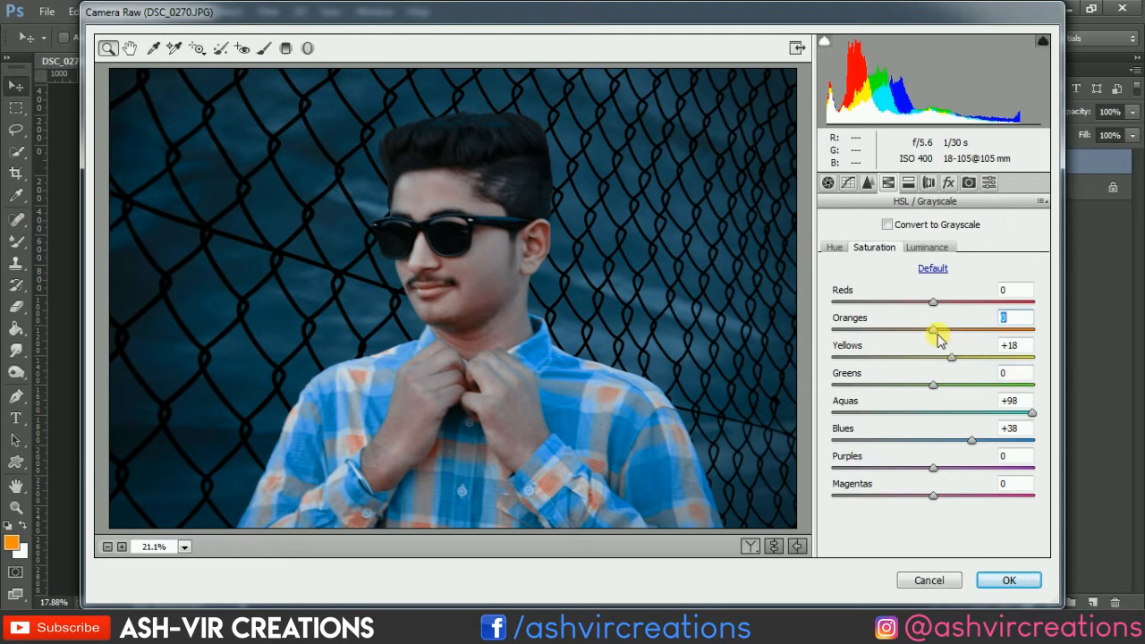
left_click_drag(937, 334, 855, 330)
left_click_drag(972, 328, 1036, 331)
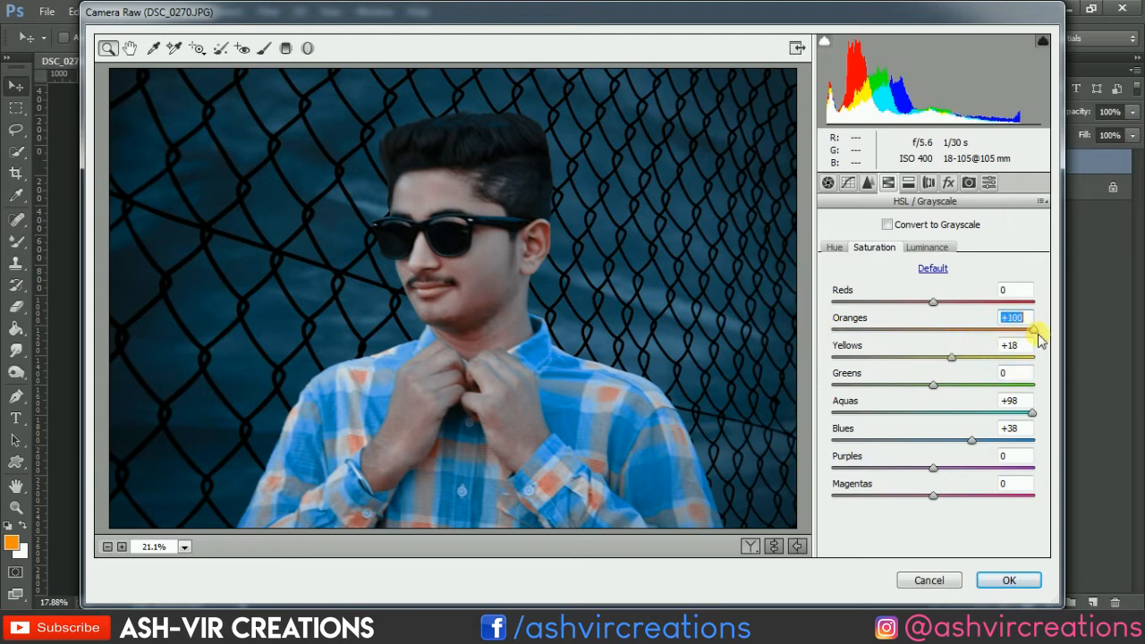
Set the HSL saturation to Reds -40, Oranges +49, Yellows +45 and Purples -54
mouse_move(936, 304)
left_mouse_down()
mouse_move(857, 305)
mouse_move(1015, 319)
mouse_move(916, 314)
left_mouse_up()
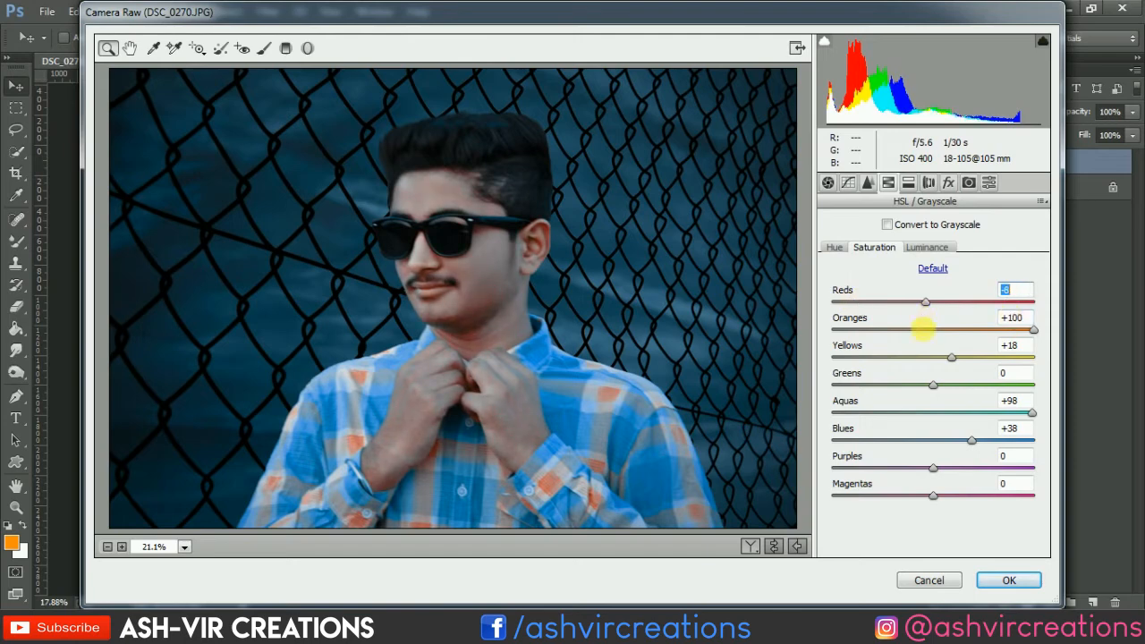
left_click_drag(939, 465, 901, 486)
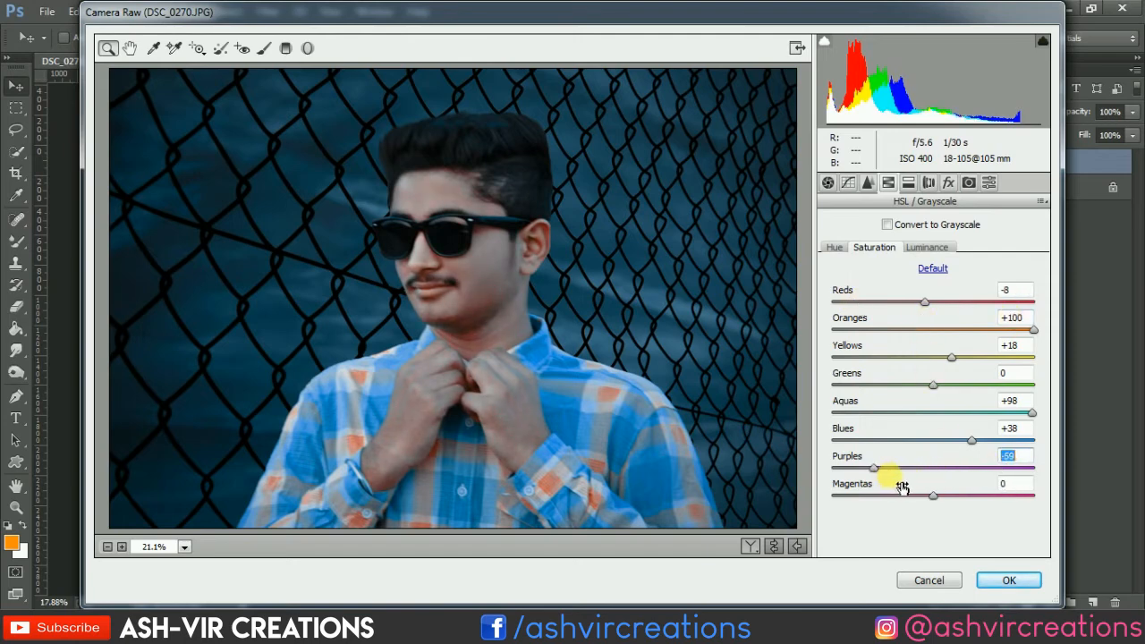
left_click(965, 331)
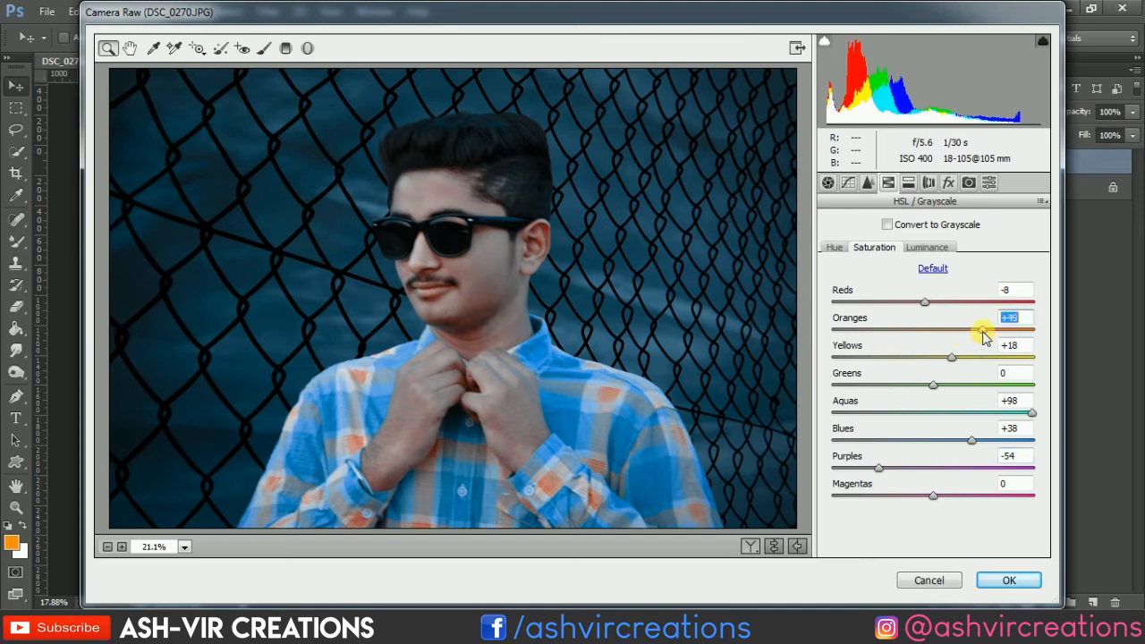
mouse_move(951, 357)
left_mouse_down()
mouse_move(925, 358)
mouse_move(965, 358)
left_mouse_up()
mouse_move(933, 307)
left_mouse_down()
mouse_move(899, 305)
mouse_move(915, 305)
left_mouse_up()
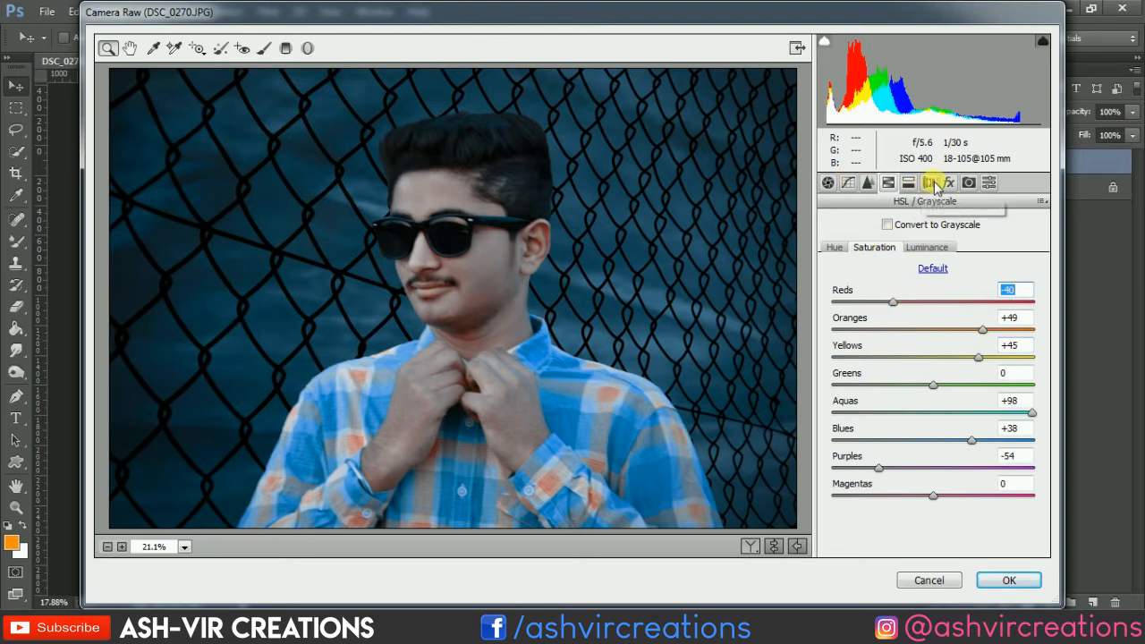
Add a post-crop vignette with amount -26, midpoint 57, roundness +13 and feather 100
left_click(948, 182)
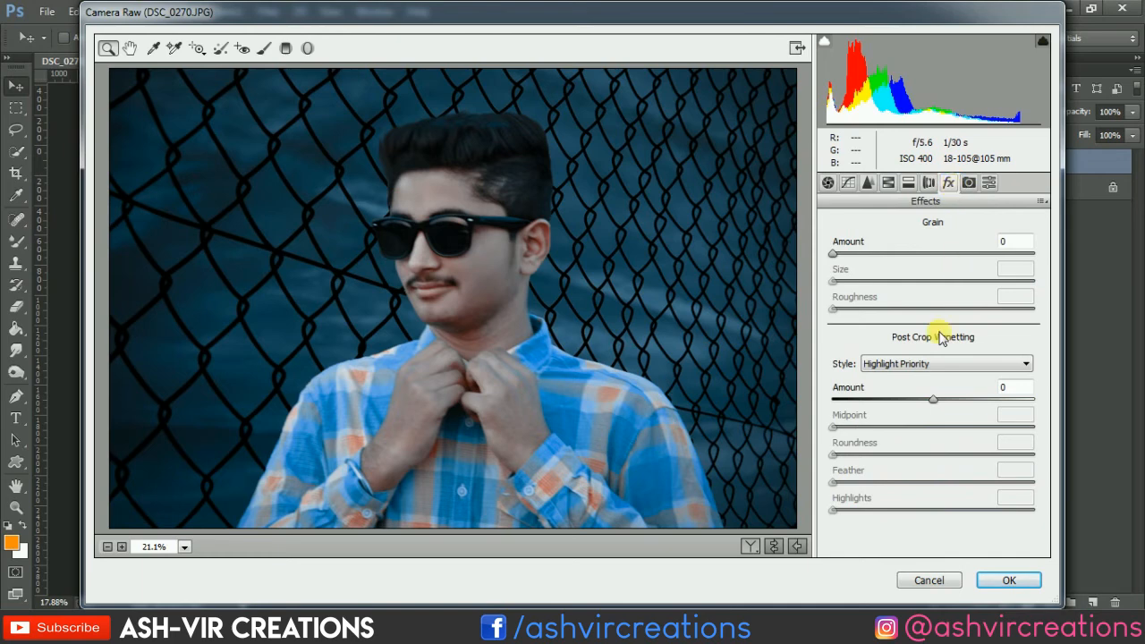
left_click_drag(929, 400, 1051, 491)
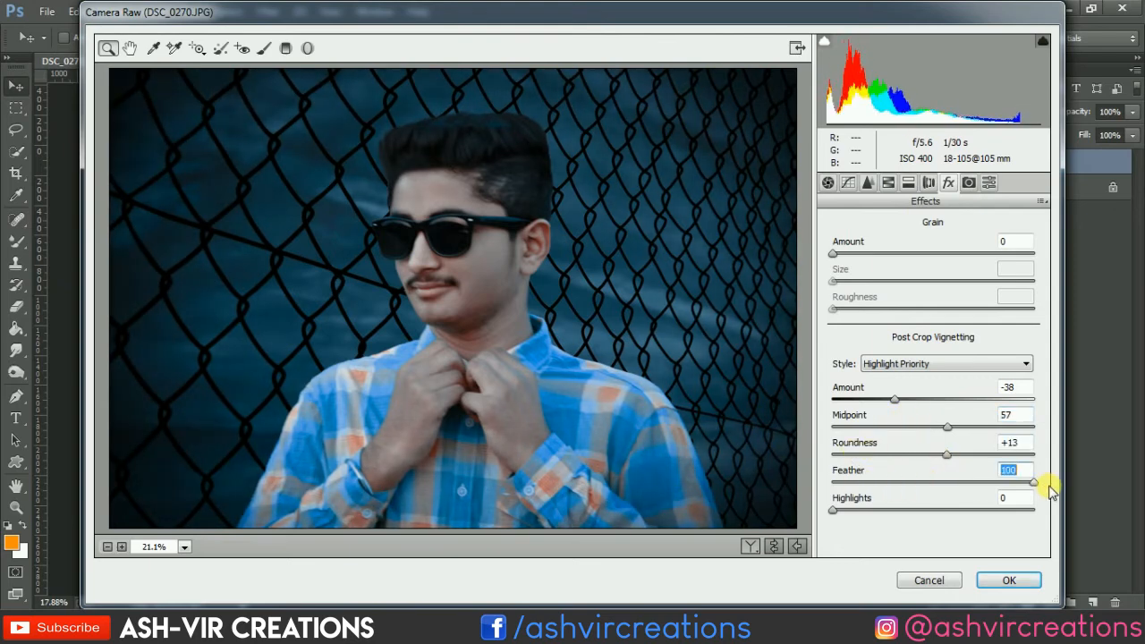
left_click_drag(895, 399, 914, 398)
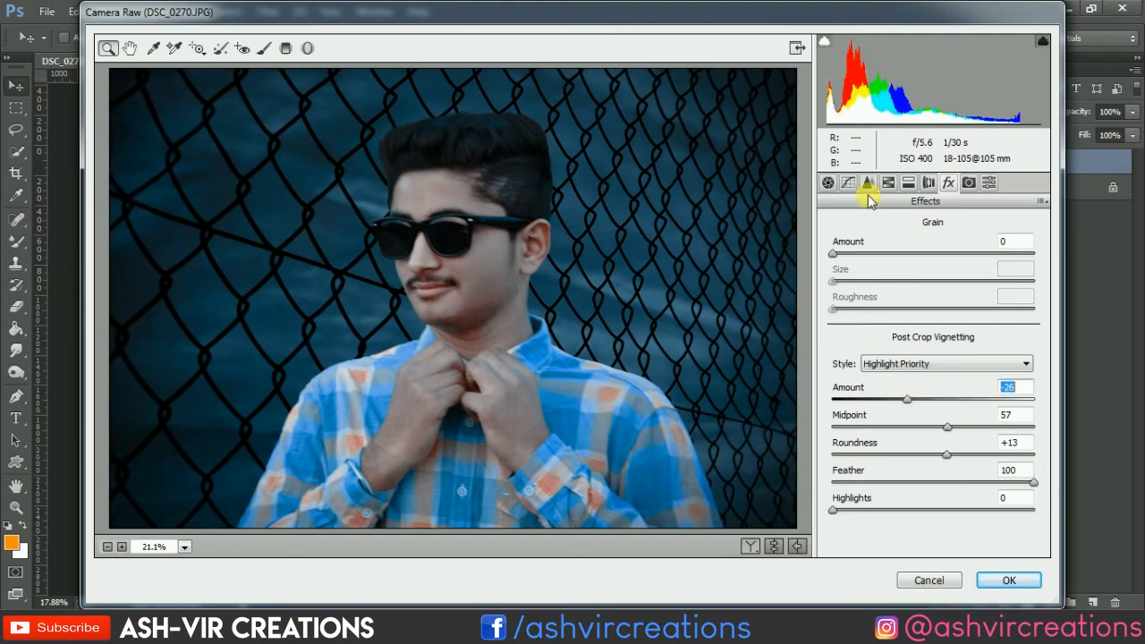
Calibrate Green Primary hue to +76, Blue Primary hue to -11, Red Primary hue to -1 and Shadows tint to -19, and apply the filter
left_click(989, 184)
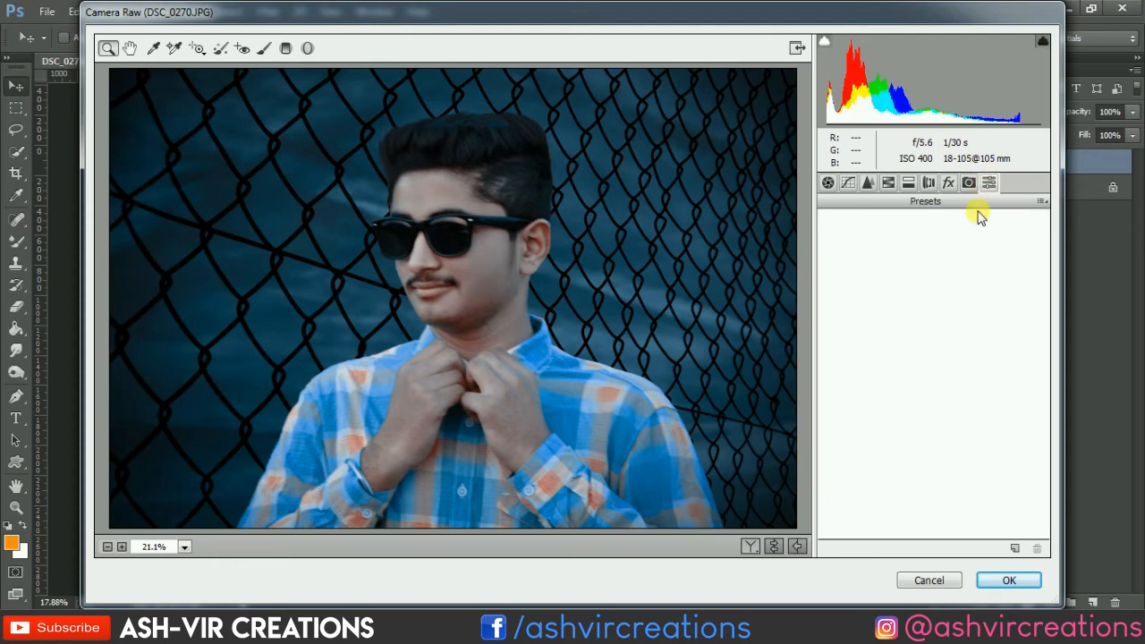
left_click(969, 184)
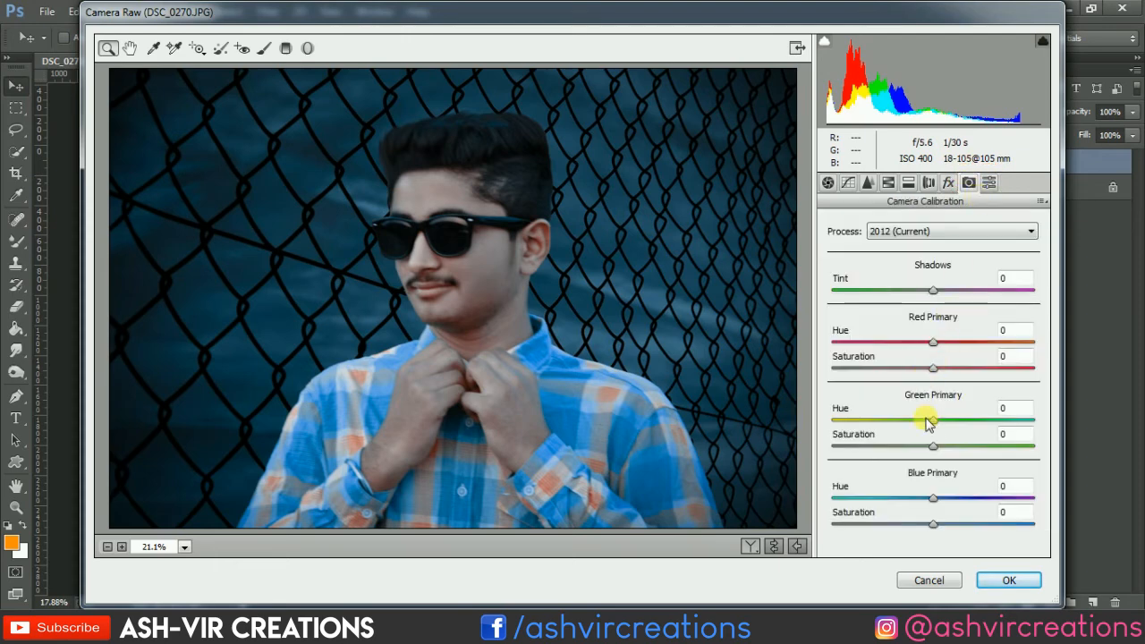
left_click_drag(932, 423, 1011, 438)
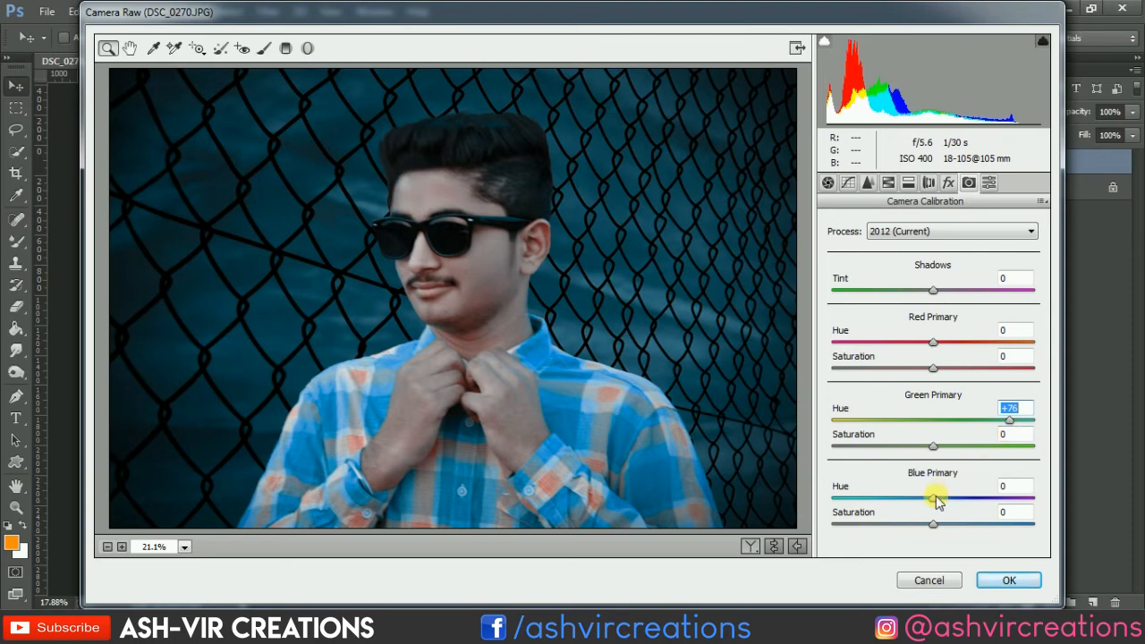
mouse_move(935, 501)
left_mouse_down()
mouse_move(892, 491)
mouse_move(935, 491)
mouse_move(920, 495)
left_mouse_up()
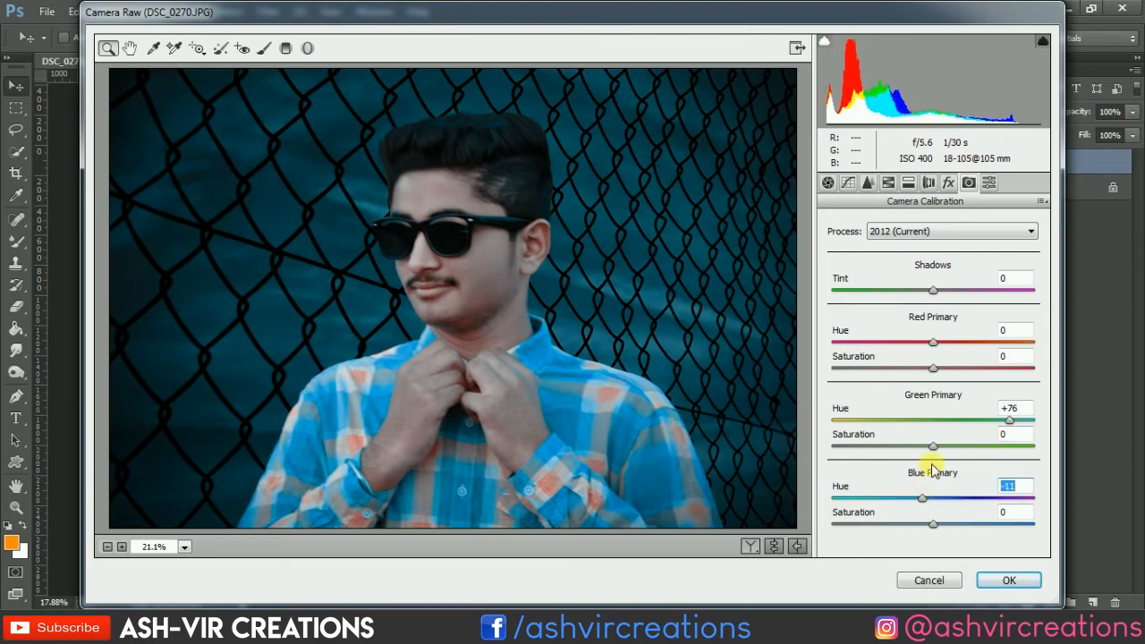
left_click_drag(931, 347, 909, 322)
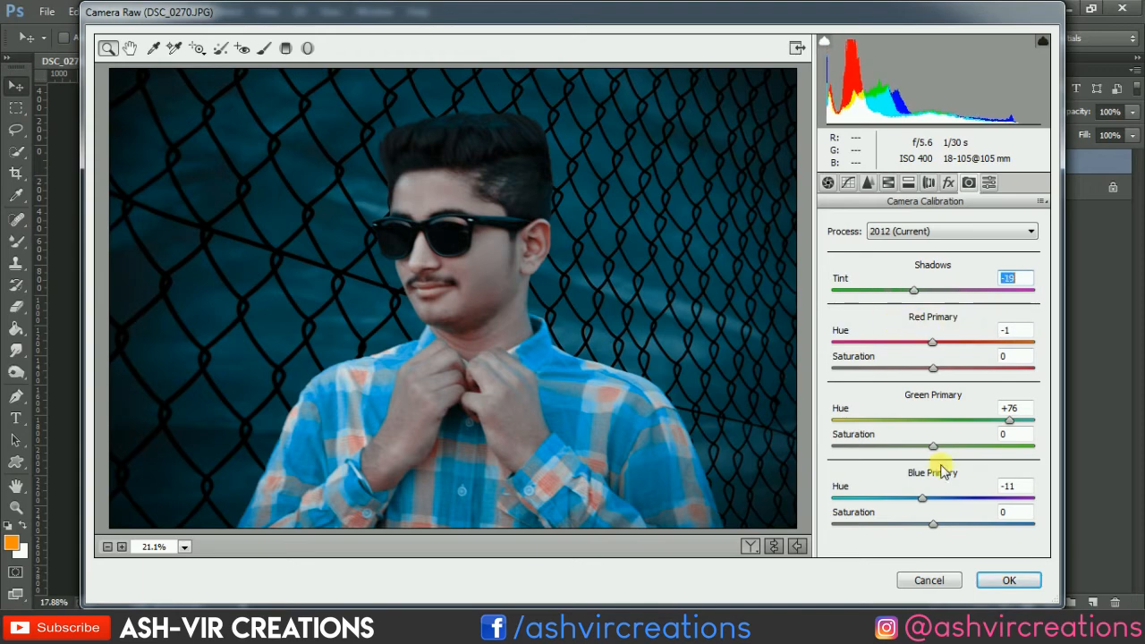
left_click(1009, 578)
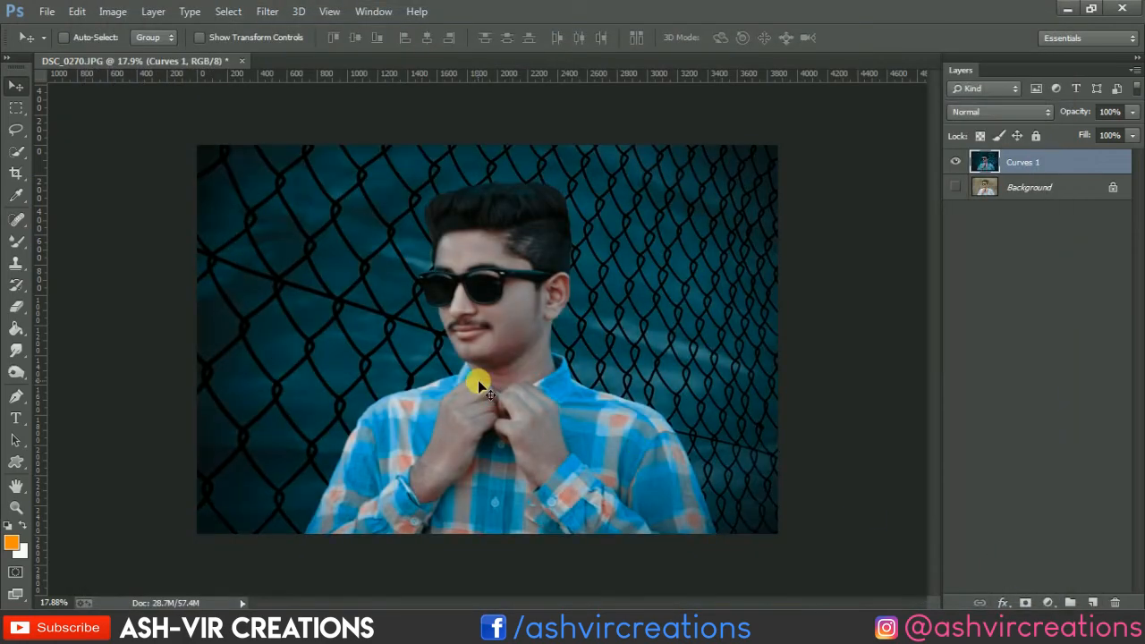
Inspect the graded image more closely and compare it with the original photo by toggling layer visibility
scroll(478, 381, "down", 1)
scroll(478, 379, "up", 2)
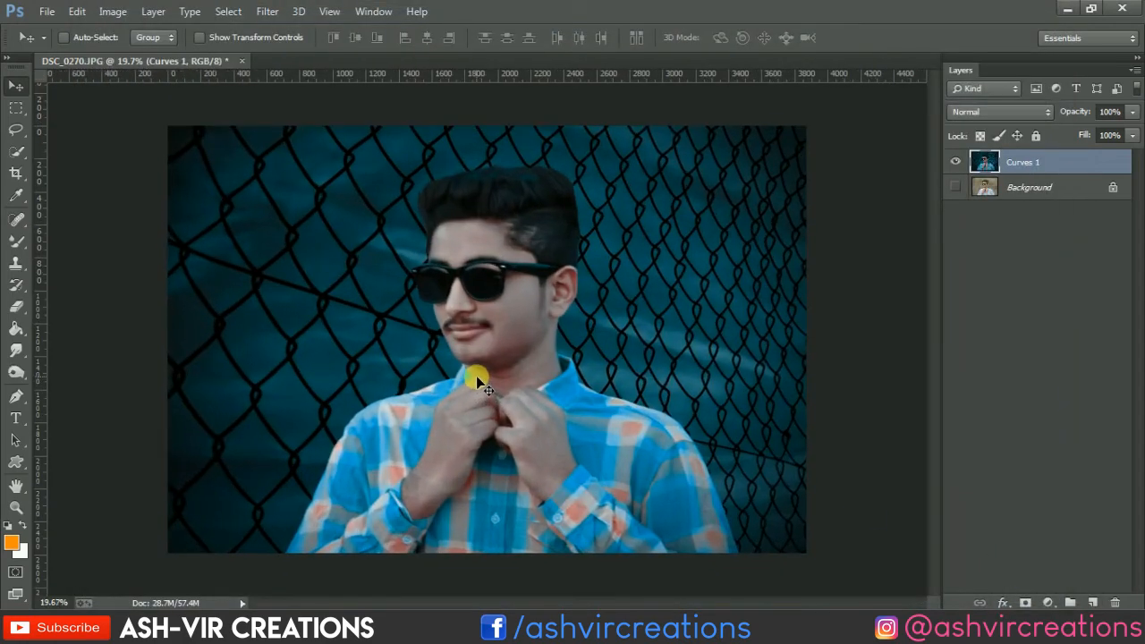
left_click(956, 183)
Add a Curves adjustment layer and bend the Blue channel slightly up in the shadows and slightly down in the highlights
left_click(1048, 603)
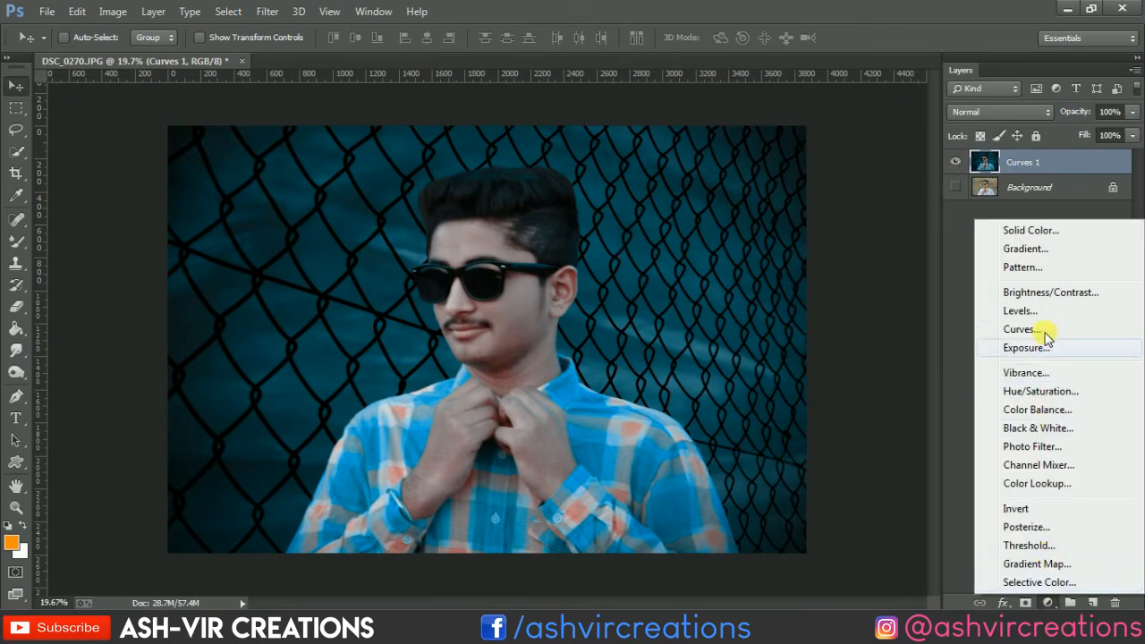
left_click(1028, 329)
left_click(796, 158)
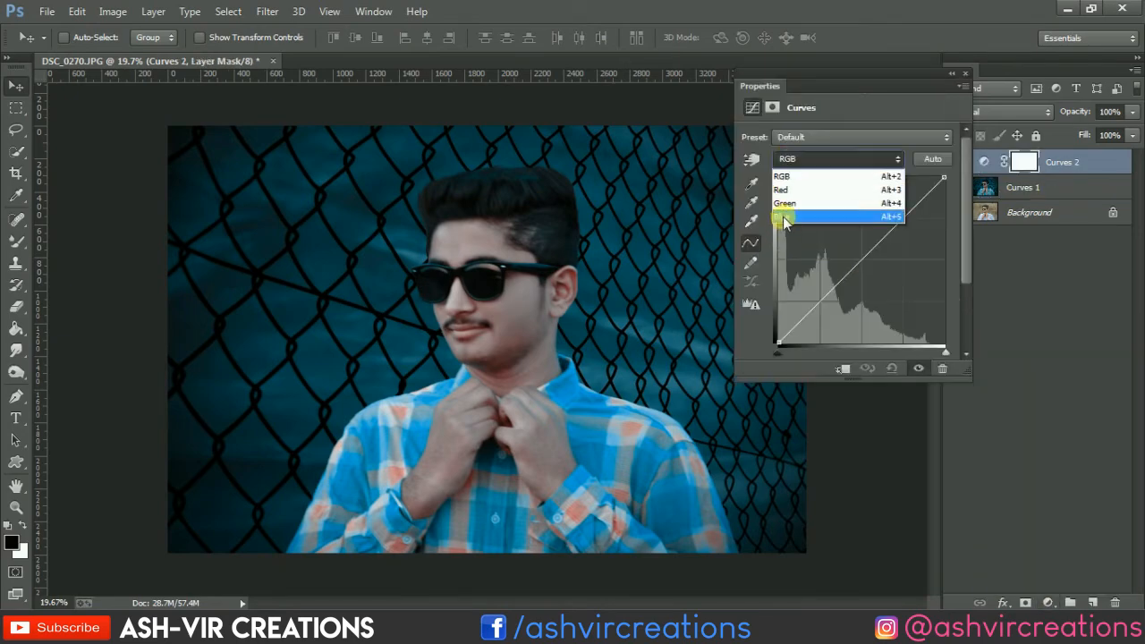
left_click(783, 214)
mouse_move(821, 292)
left_mouse_down()
mouse_move(828, 306)
mouse_move(821, 295)
left_mouse_up()
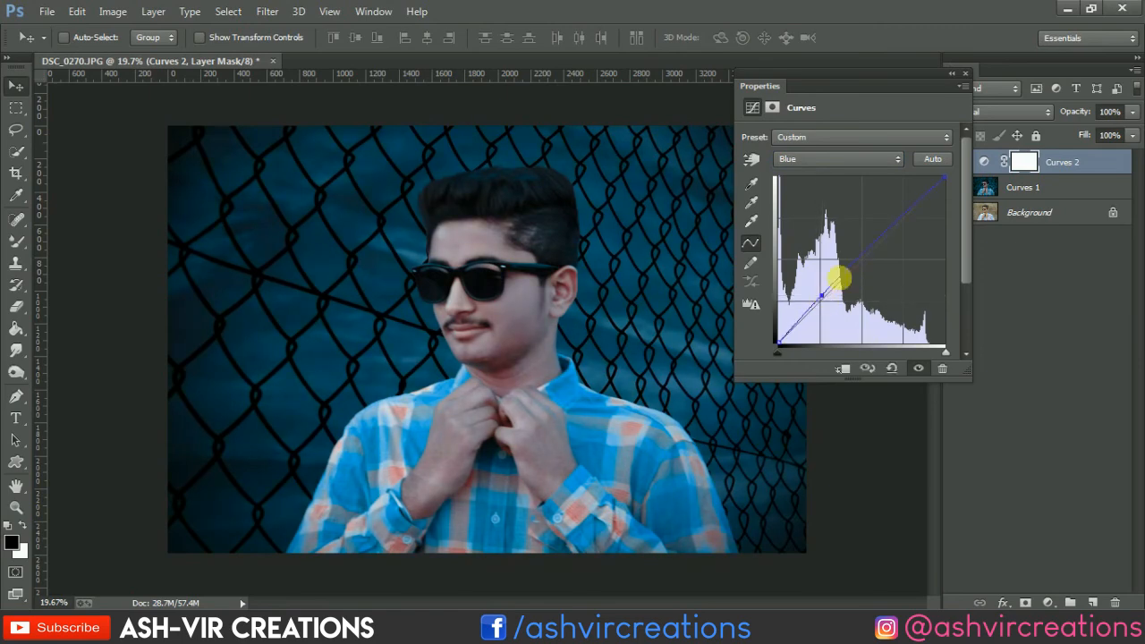
left_click(906, 225)
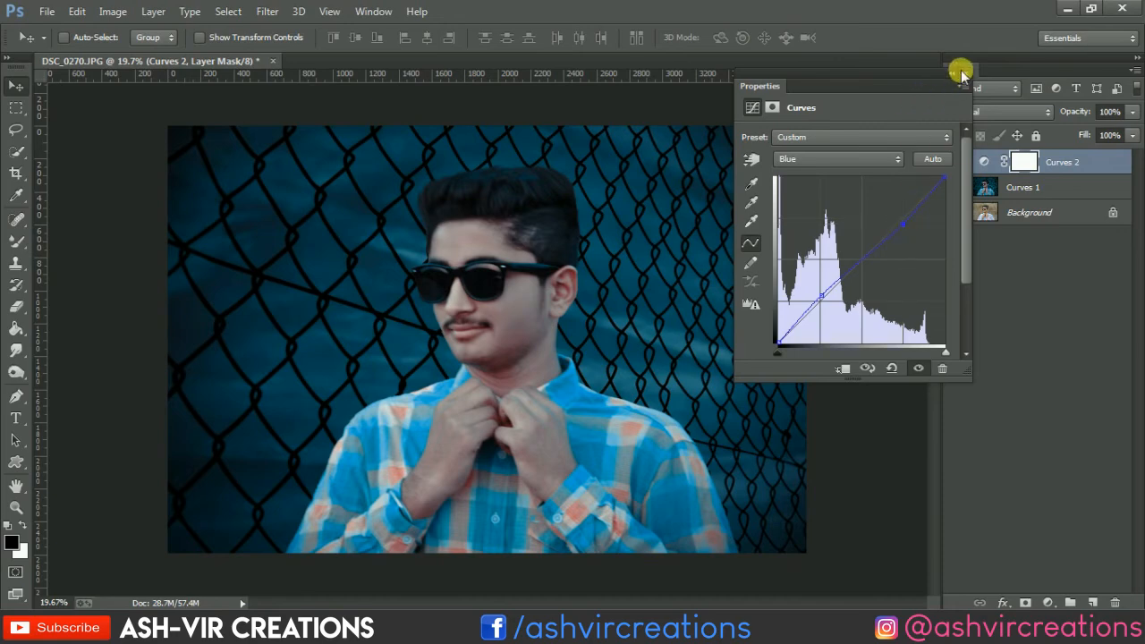
left_click(964, 71)
Check the effect of the new Curves adjustment, then merge it with the graded image layer below
left_click(961, 162)
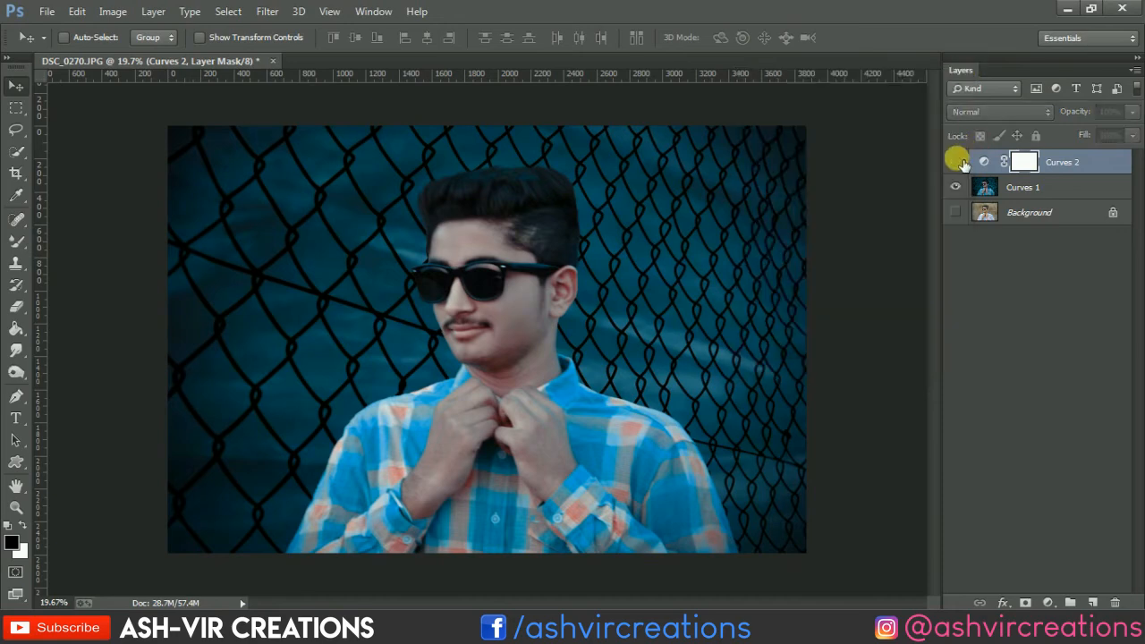
left_click(961, 162)
left_click(1035, 186, "shift")
right_click(1035, 186)
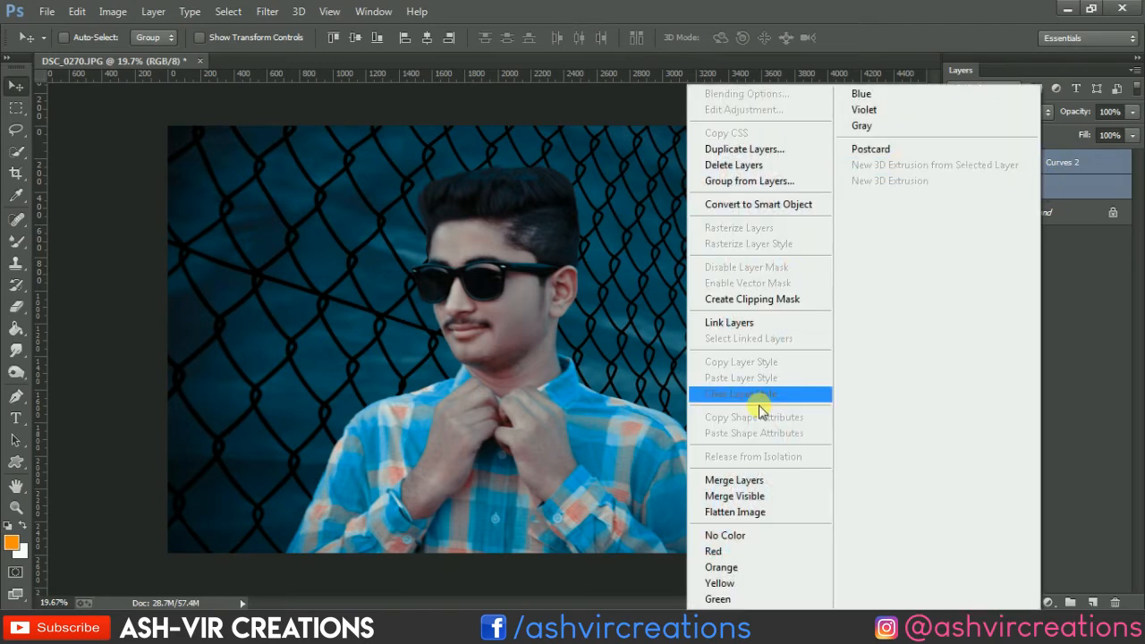
left_click(738, 482)
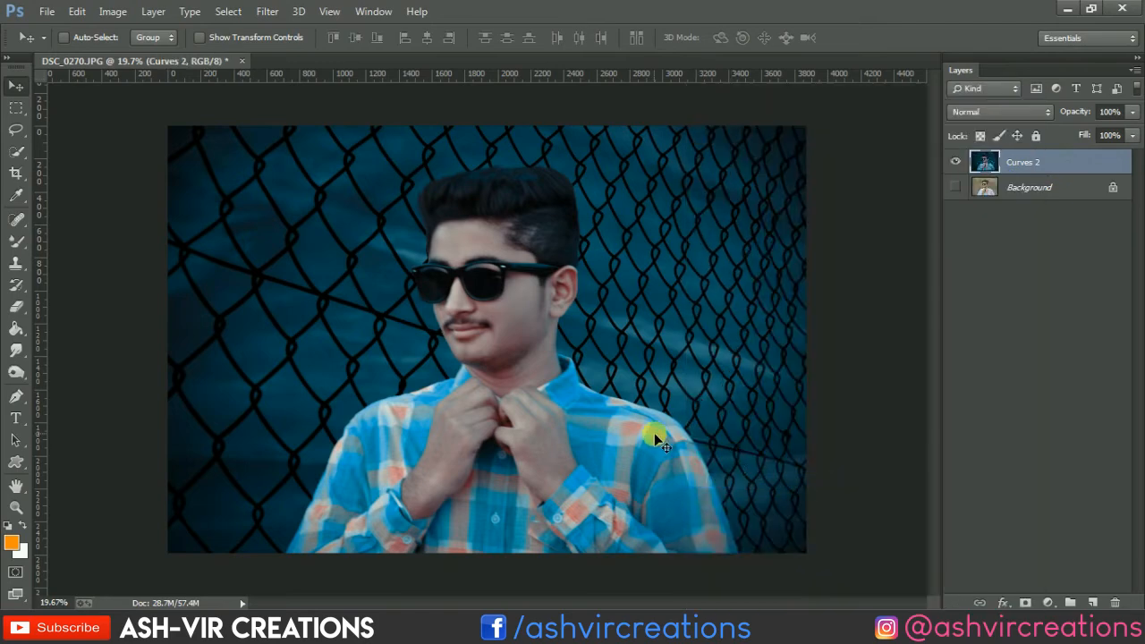
Compare the merged image with the original photo and view it enlarged without the interface panels
scroll(653, 433, "down", 1)
scroll(652, 433, "up", 1)
left_click(956, 162)
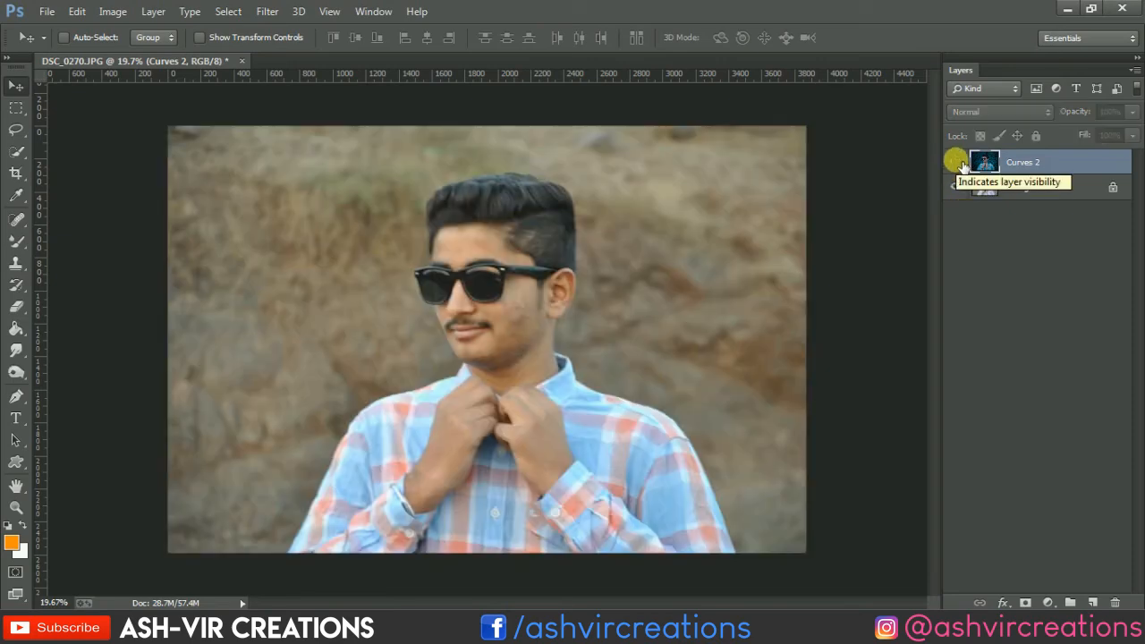
left_click(955, 162)
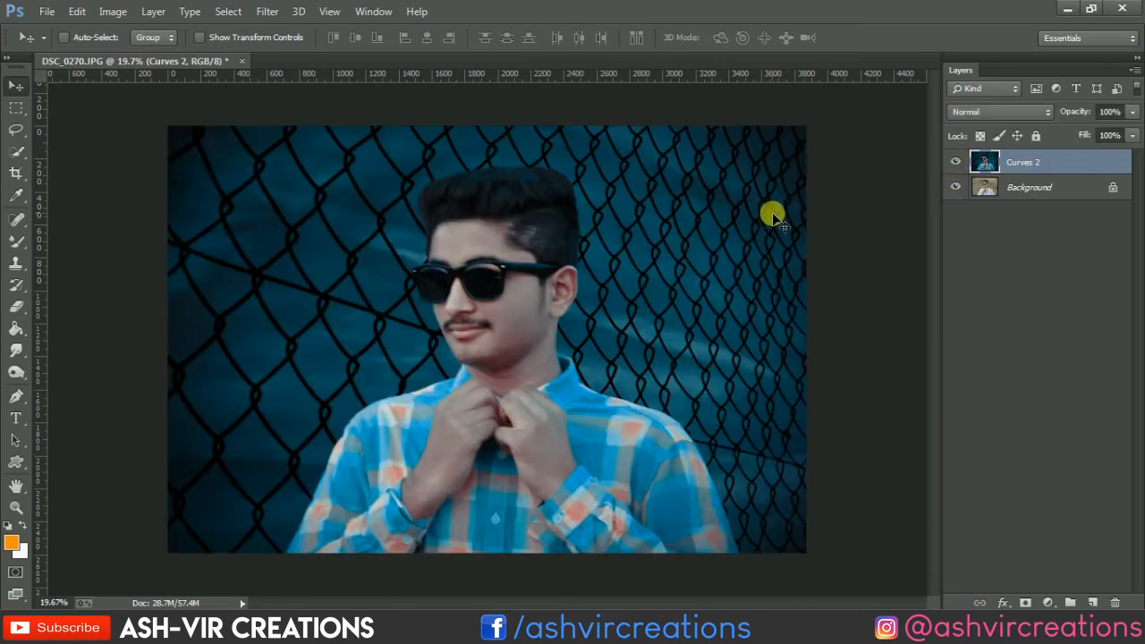
scroll(773, 216, "up", 1)
key("Tab")
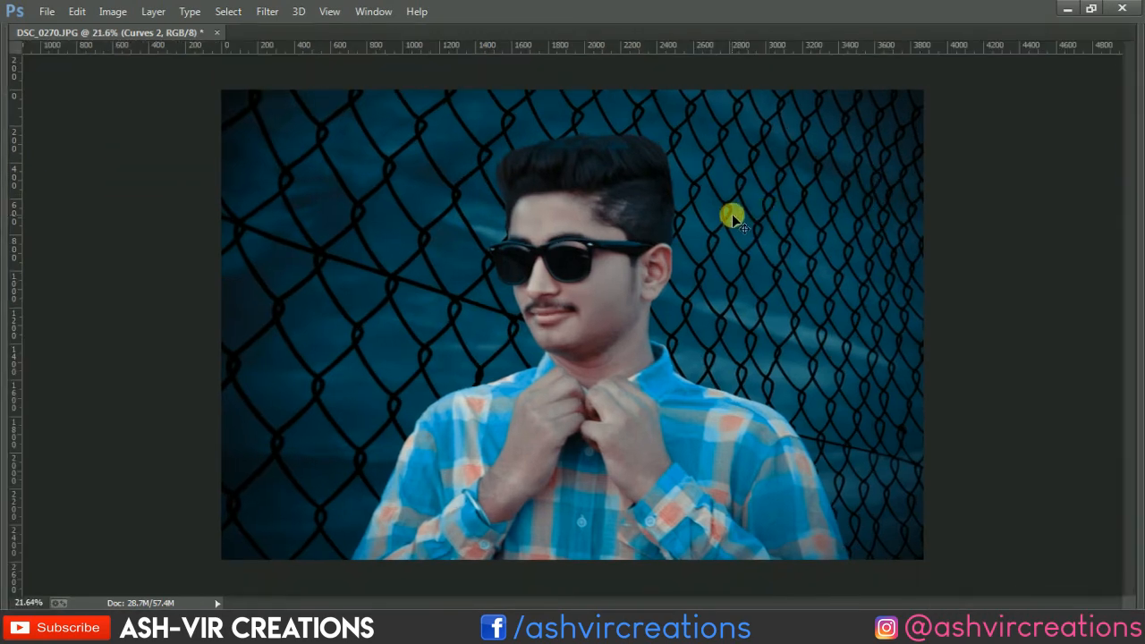
scroll(732, 220, "up", 1)
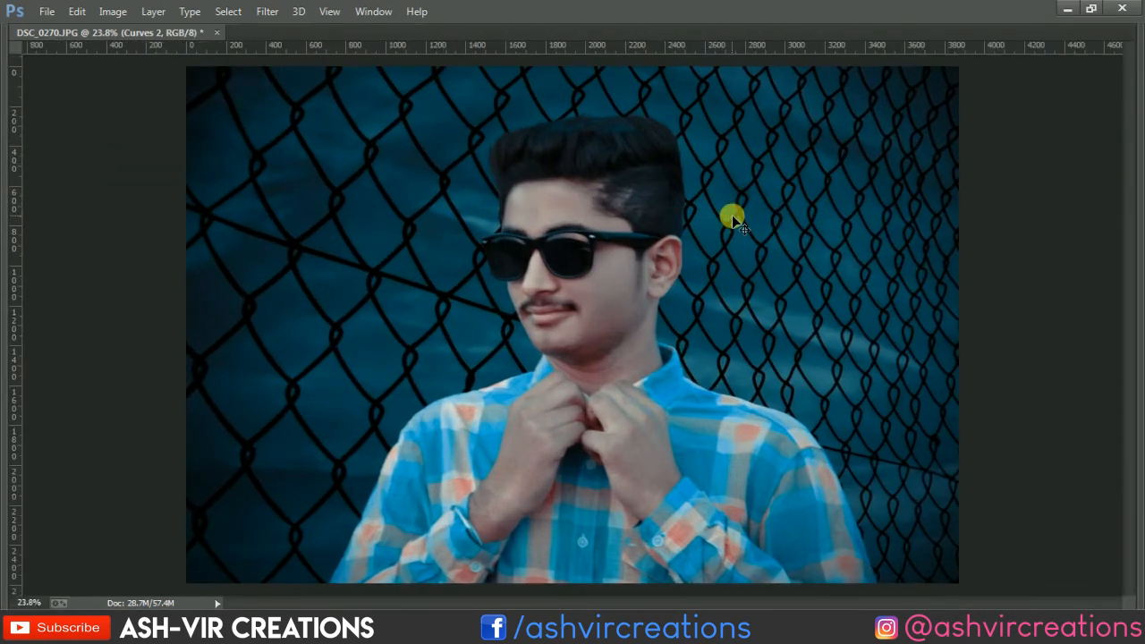
scroll(732, 215, "down", 1)
key("Tab")
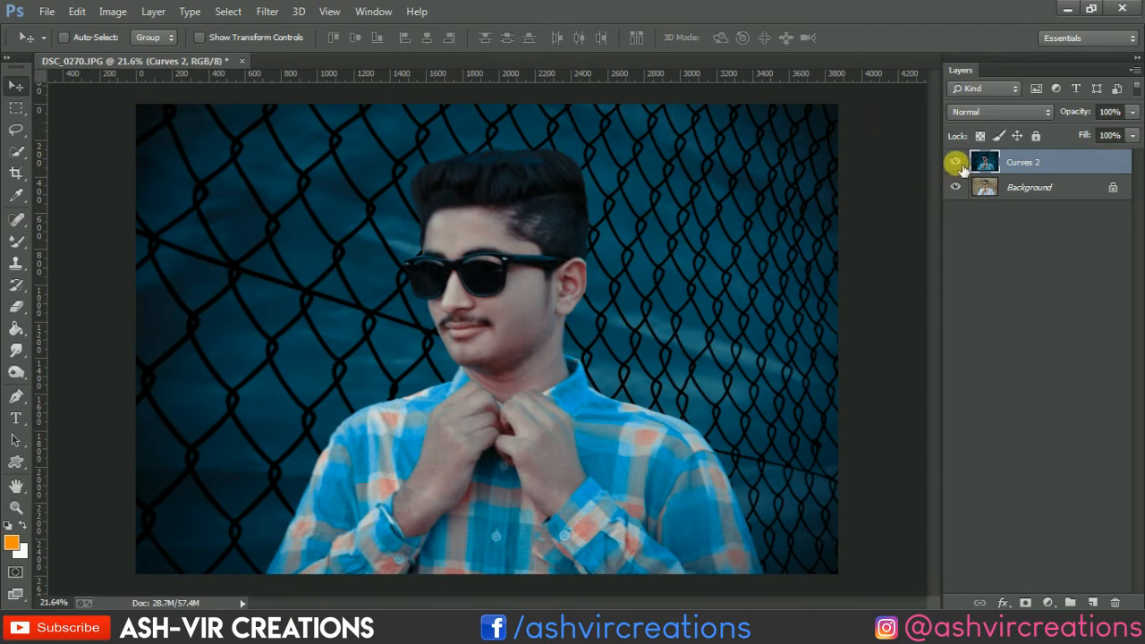
Compare the man's face before and after the edit up close by toggling the merged layer's visibility, then view the whole image
left_click(956, 163)
scroll(478, 251, "up", 3)
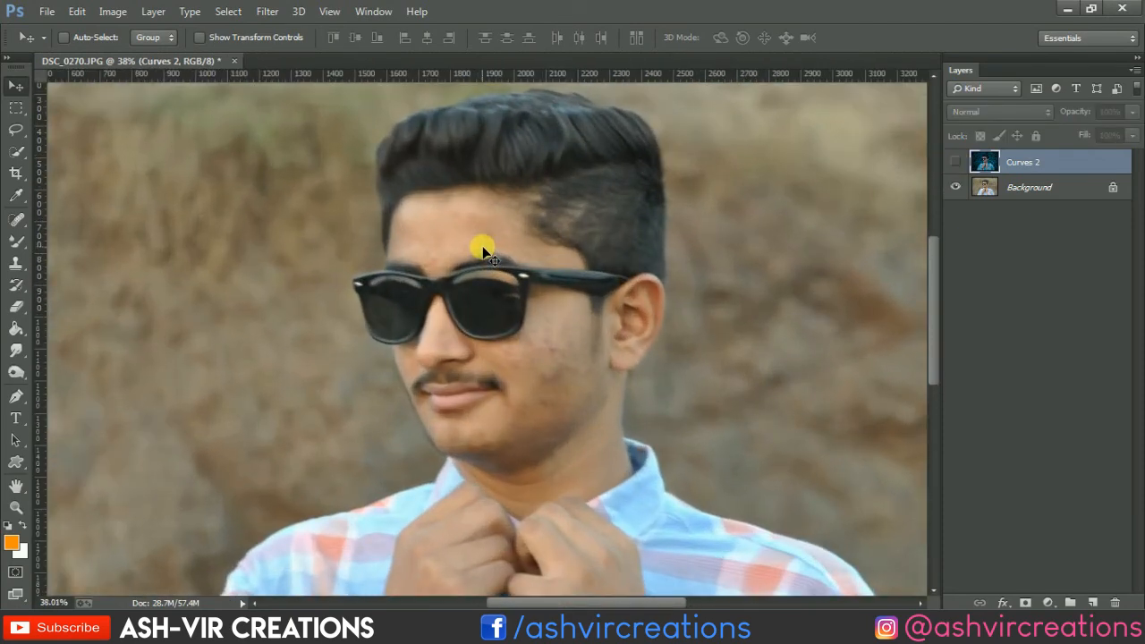
scroll(483, 251, "up", 2)
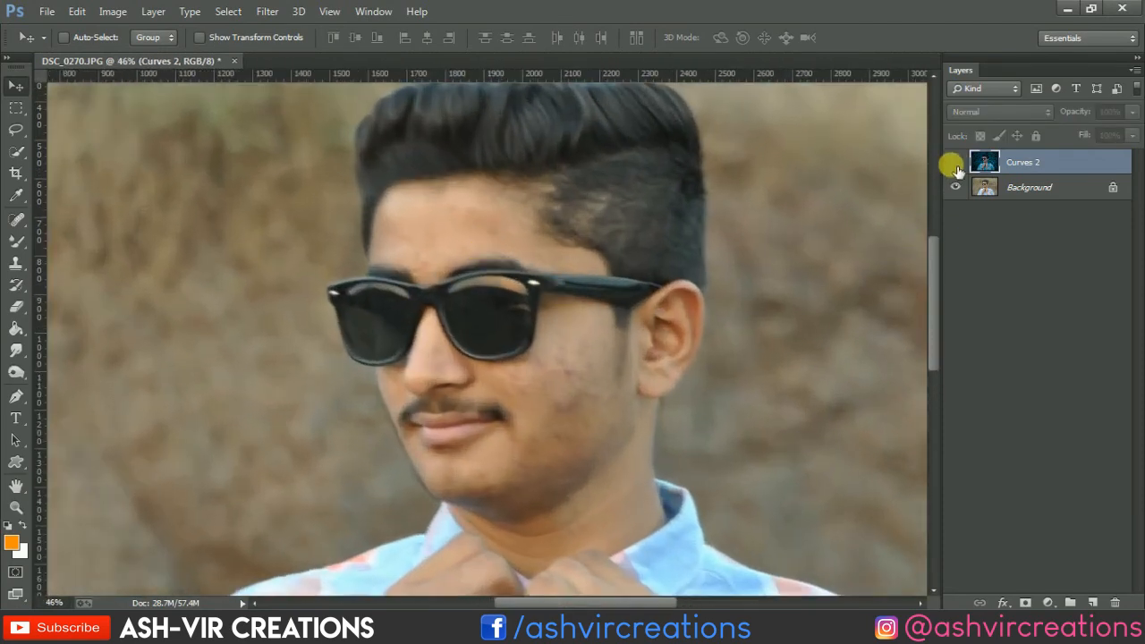
left_click(956, 163)
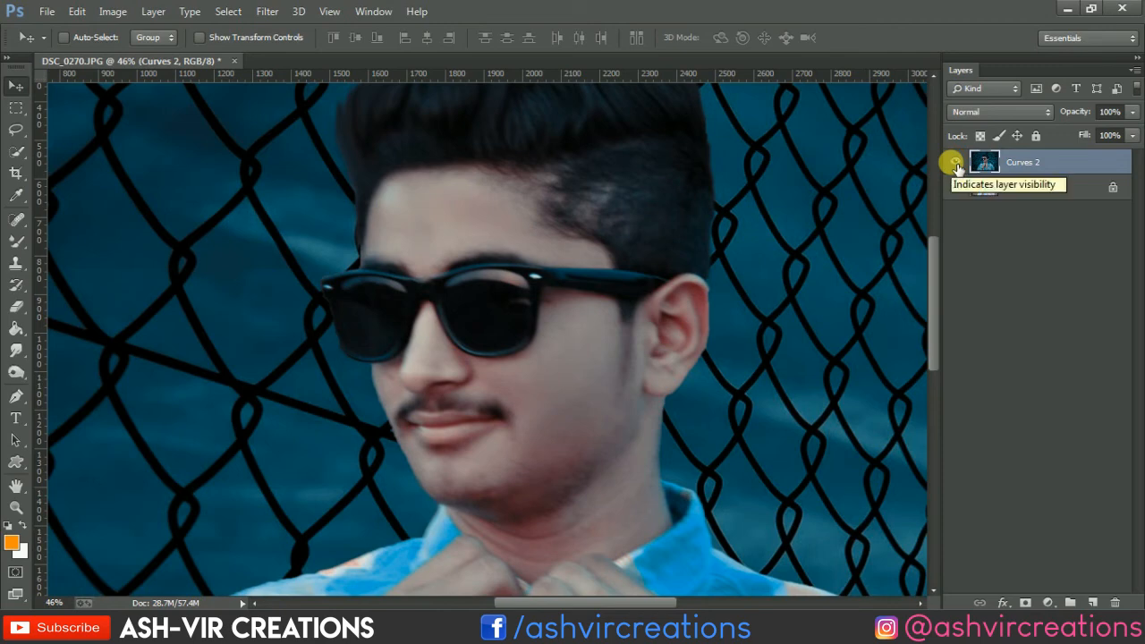
left_click(957, 163)
left_click(956, 162)
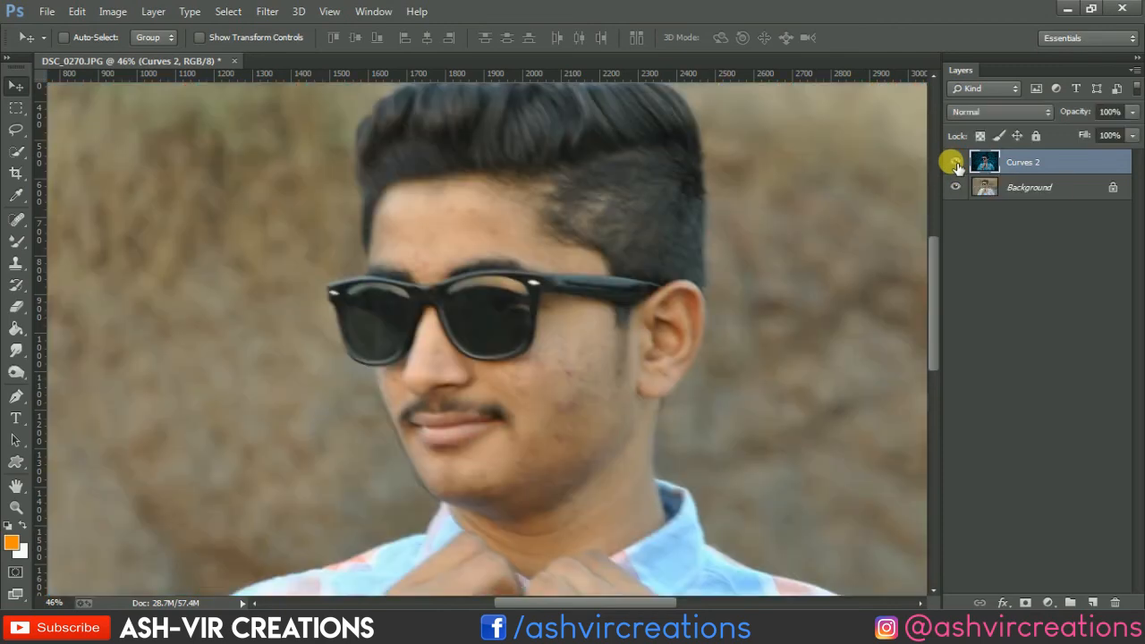
left_click(956, 163)
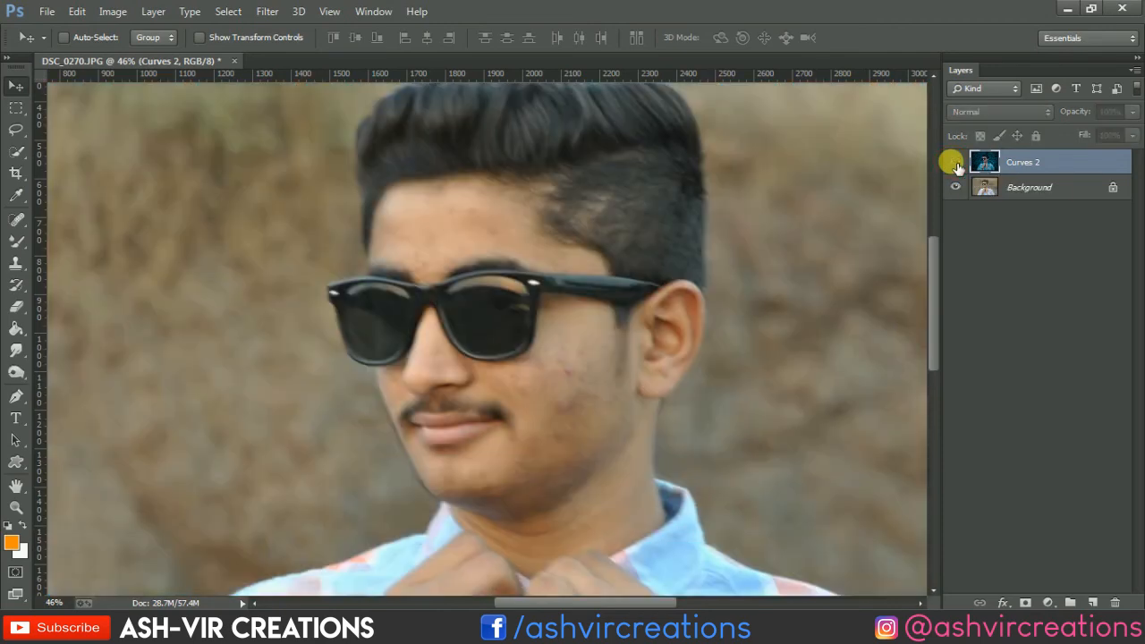
left_click(957, 163)
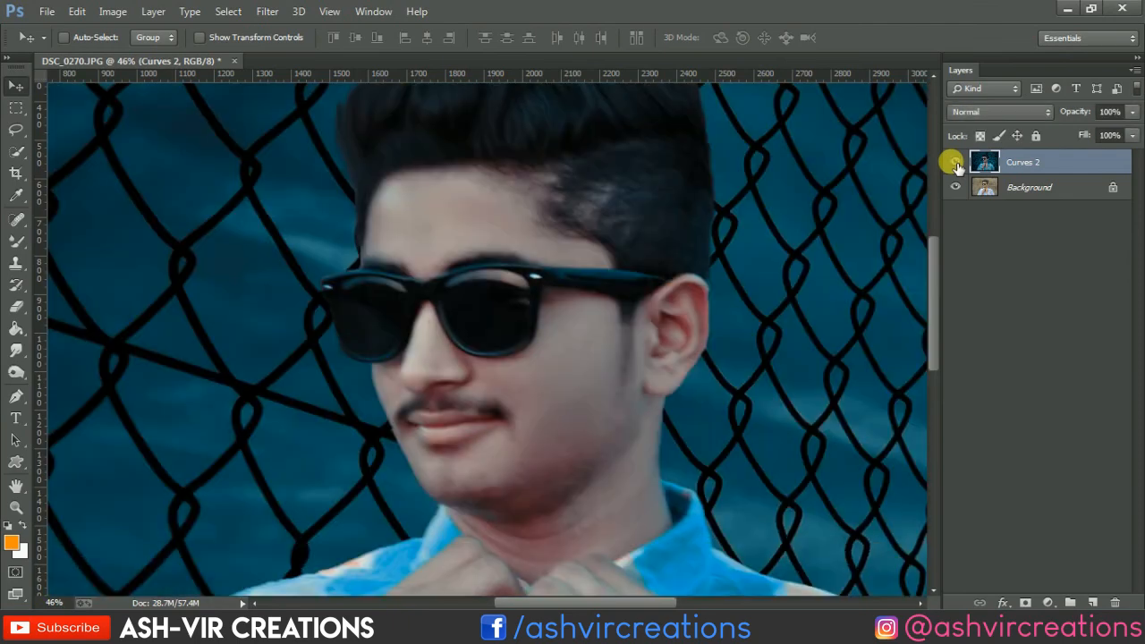
left_click(956, 163)
key("super")
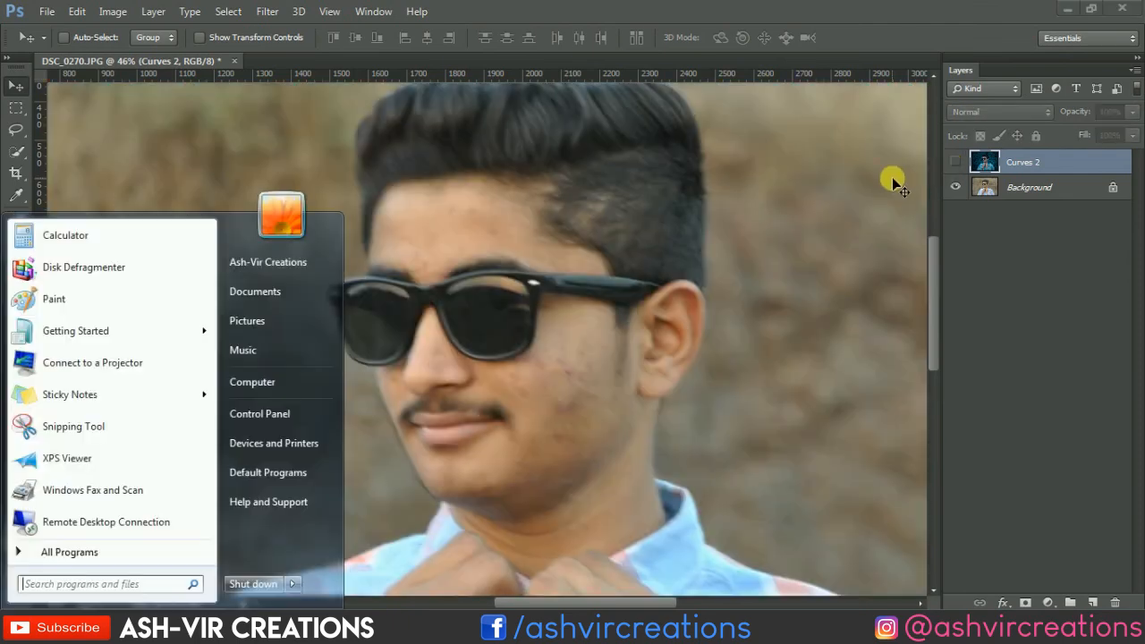
key("super")
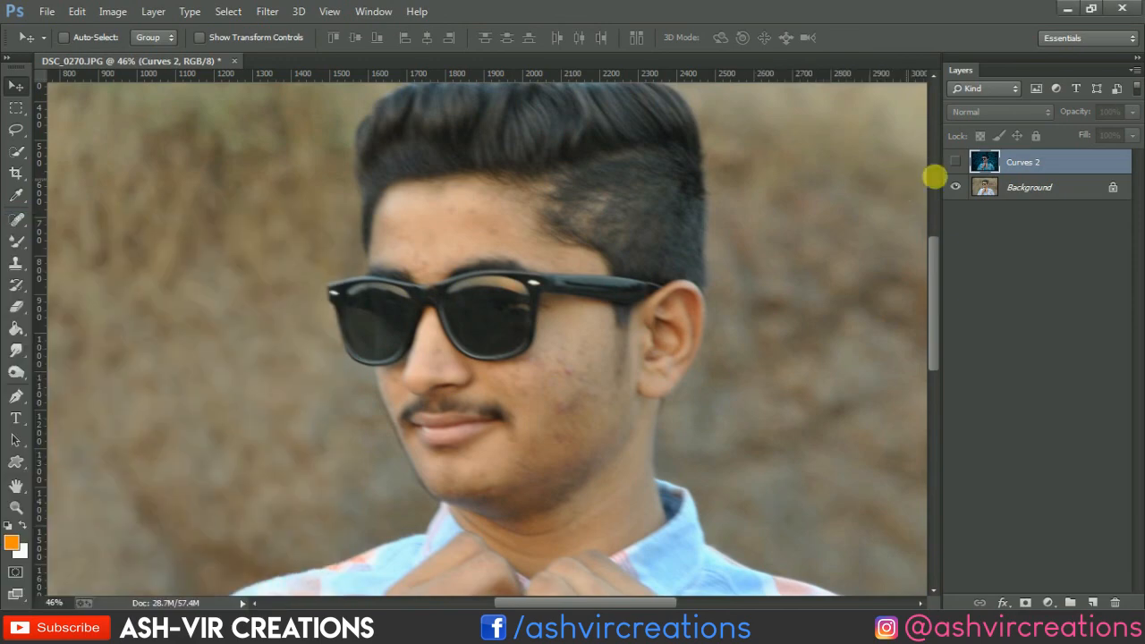
left_click(955, 162)
scroll(707, 189, "down", 7)
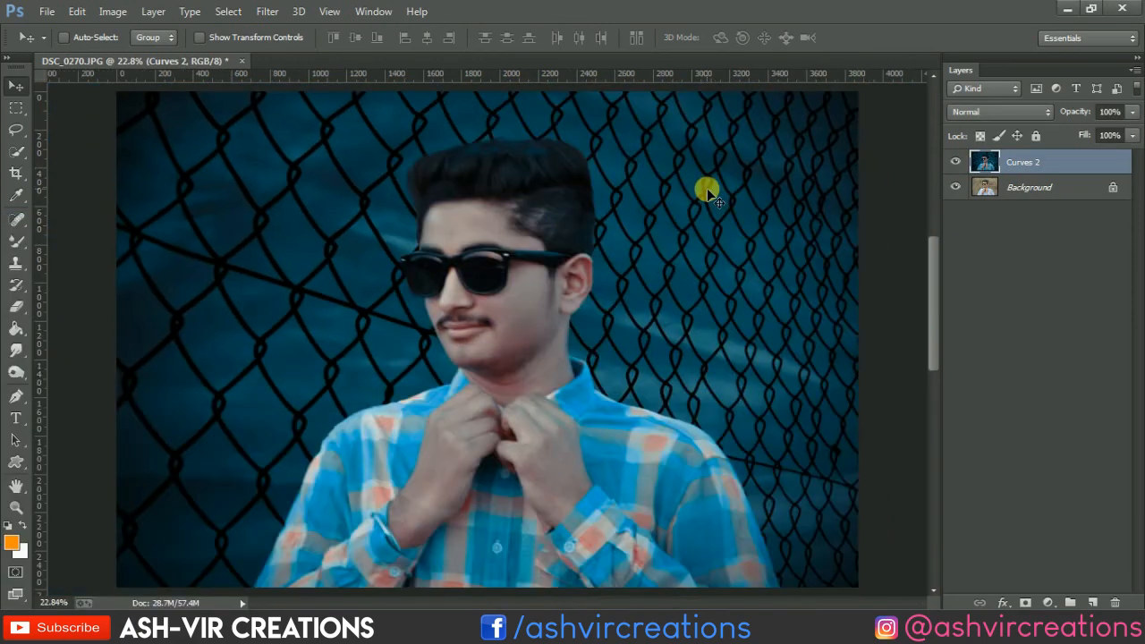
scroll(707, 189, "down", 2)
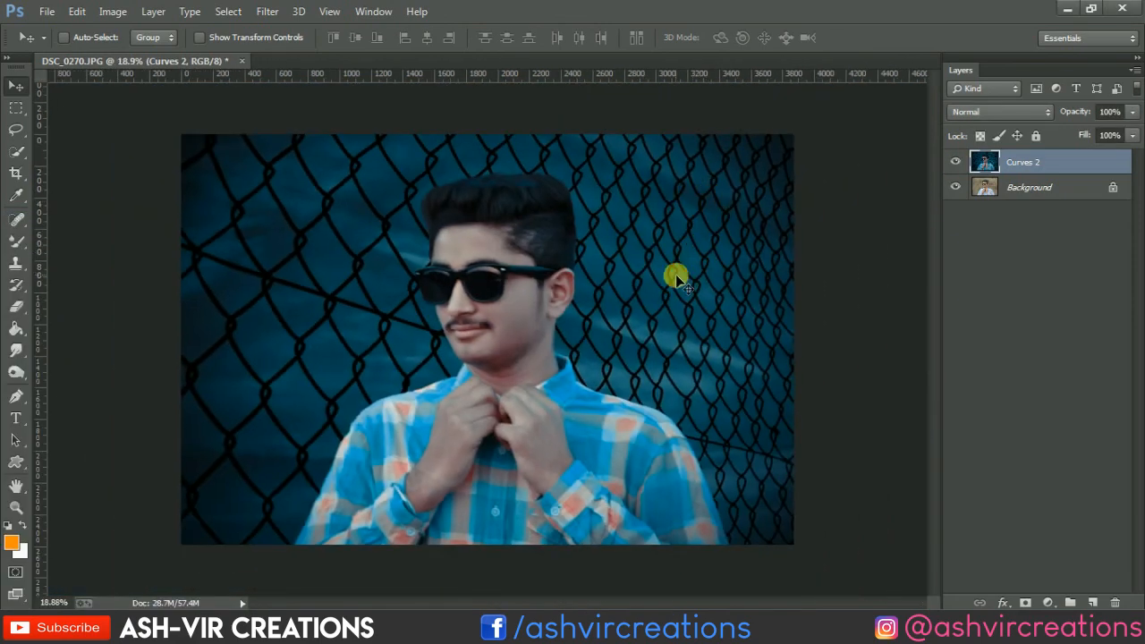